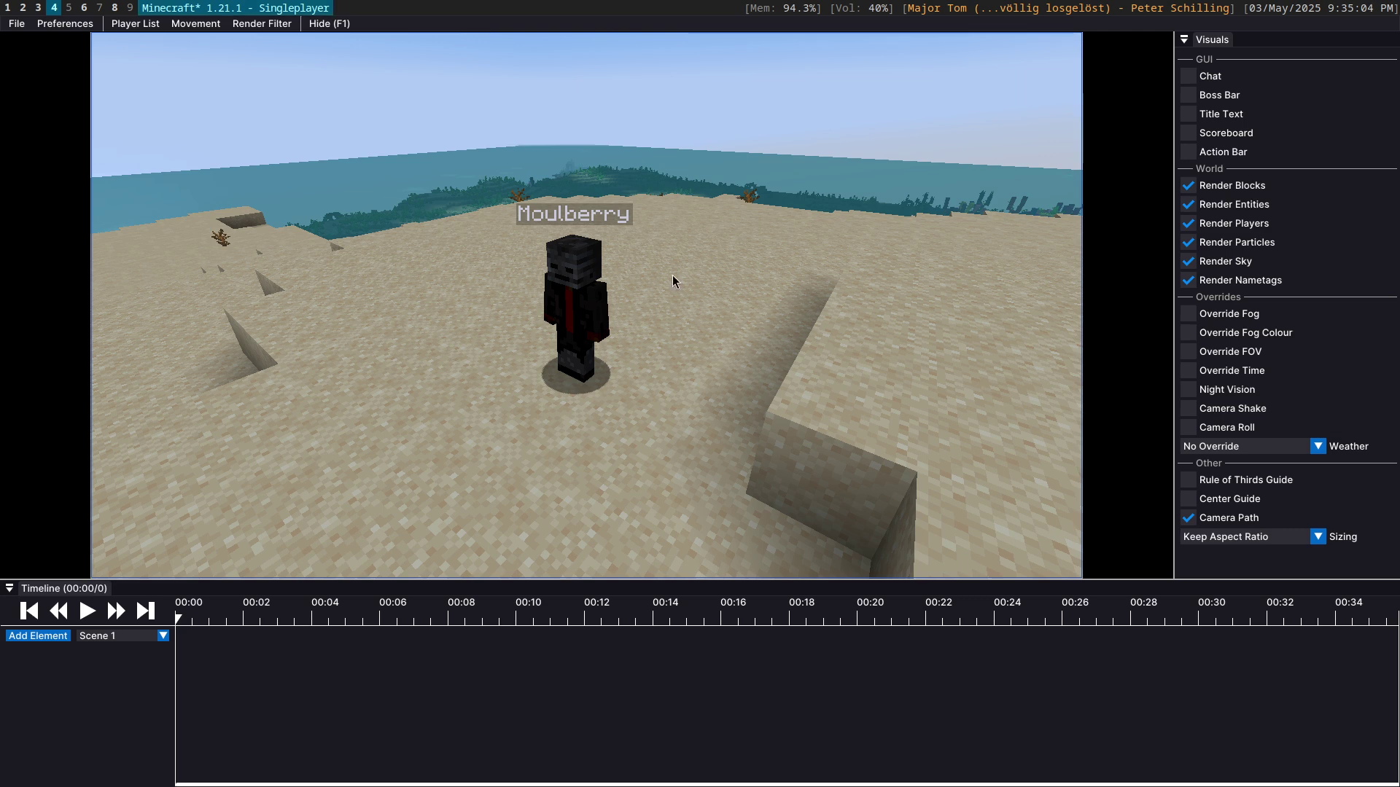
Step: Add a Track Entity element to the timeline of Scene 1
{"action": "left_click_drag", "start_coordinate": [672, 274], "coordinate": [669, 242]}
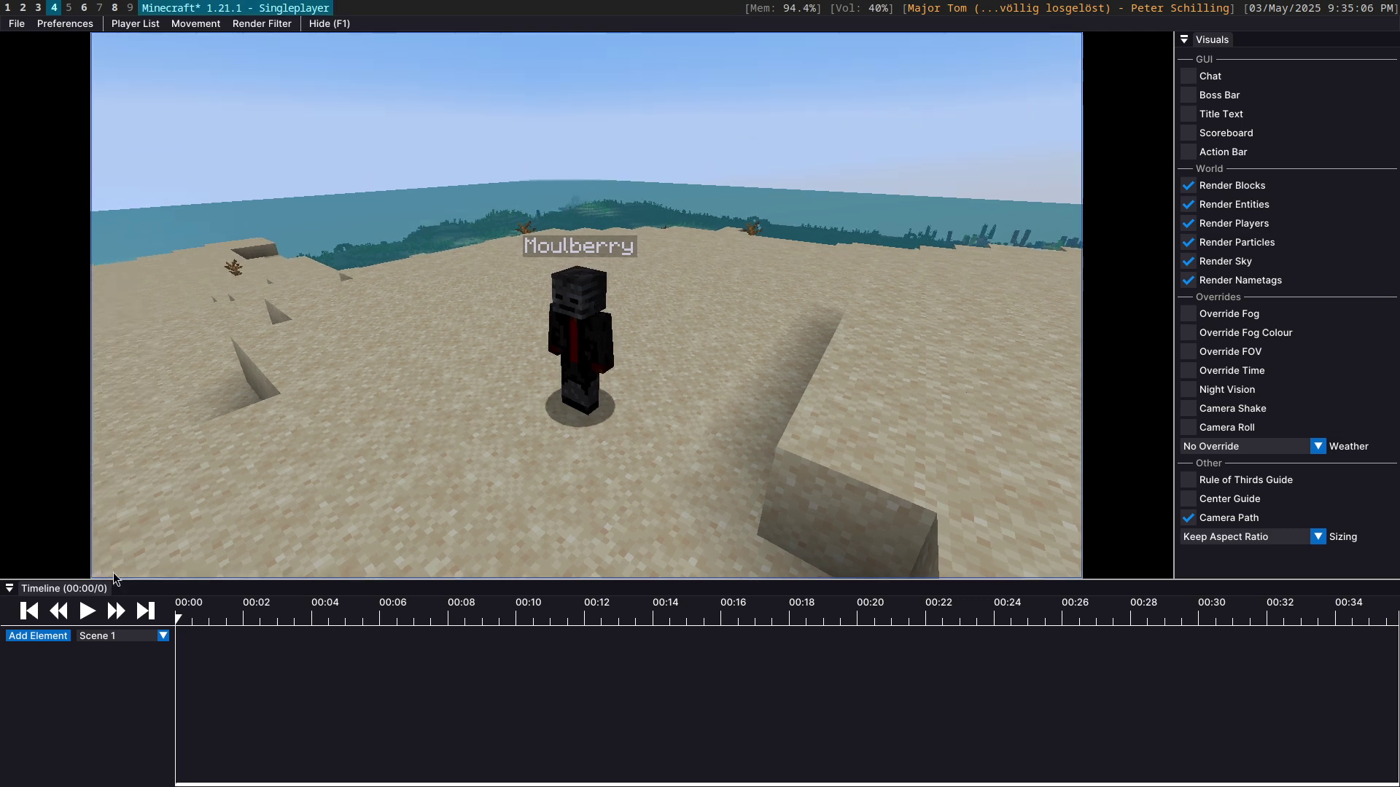
{"action": "left_click", "coordinate": [40, 635]}
{"action": "left_click", "coordinate": [82, 671]}
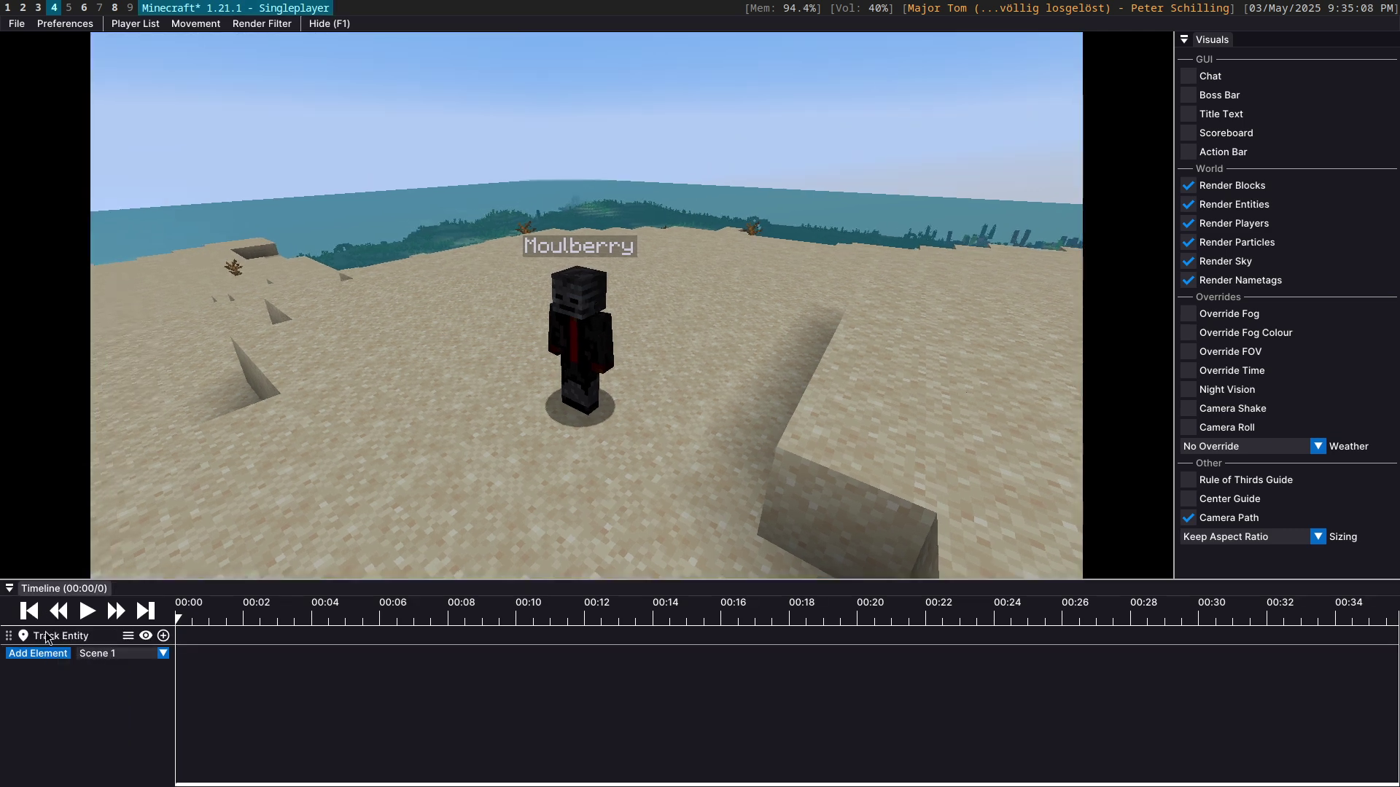
Step: Copy the UUID of the player entity standing on the sand
{"action": "left_click", "coordinate": [454, 408]}
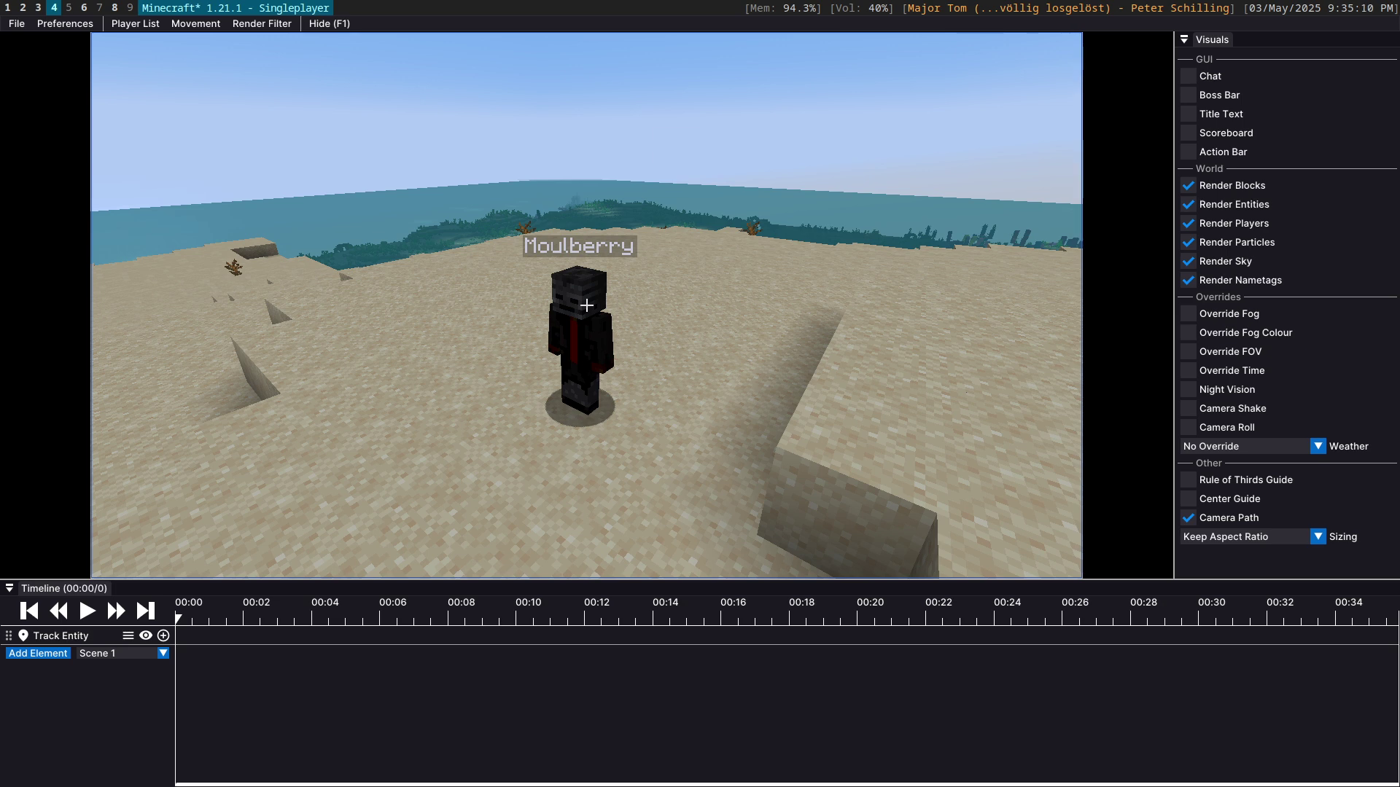
{"action": "key", "text": "a"}
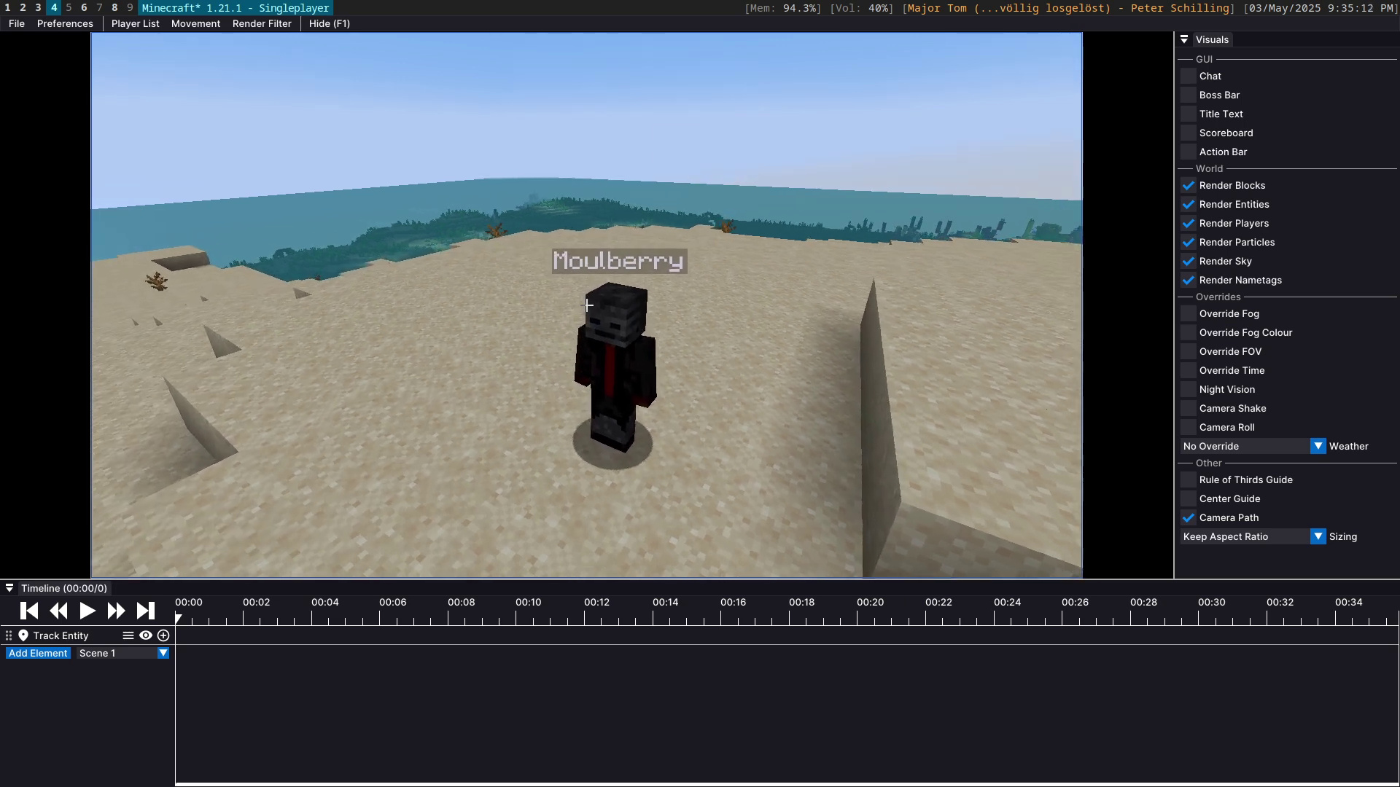
{"action": "key", "text": "s"}
{"action": "key", "text": "s"}
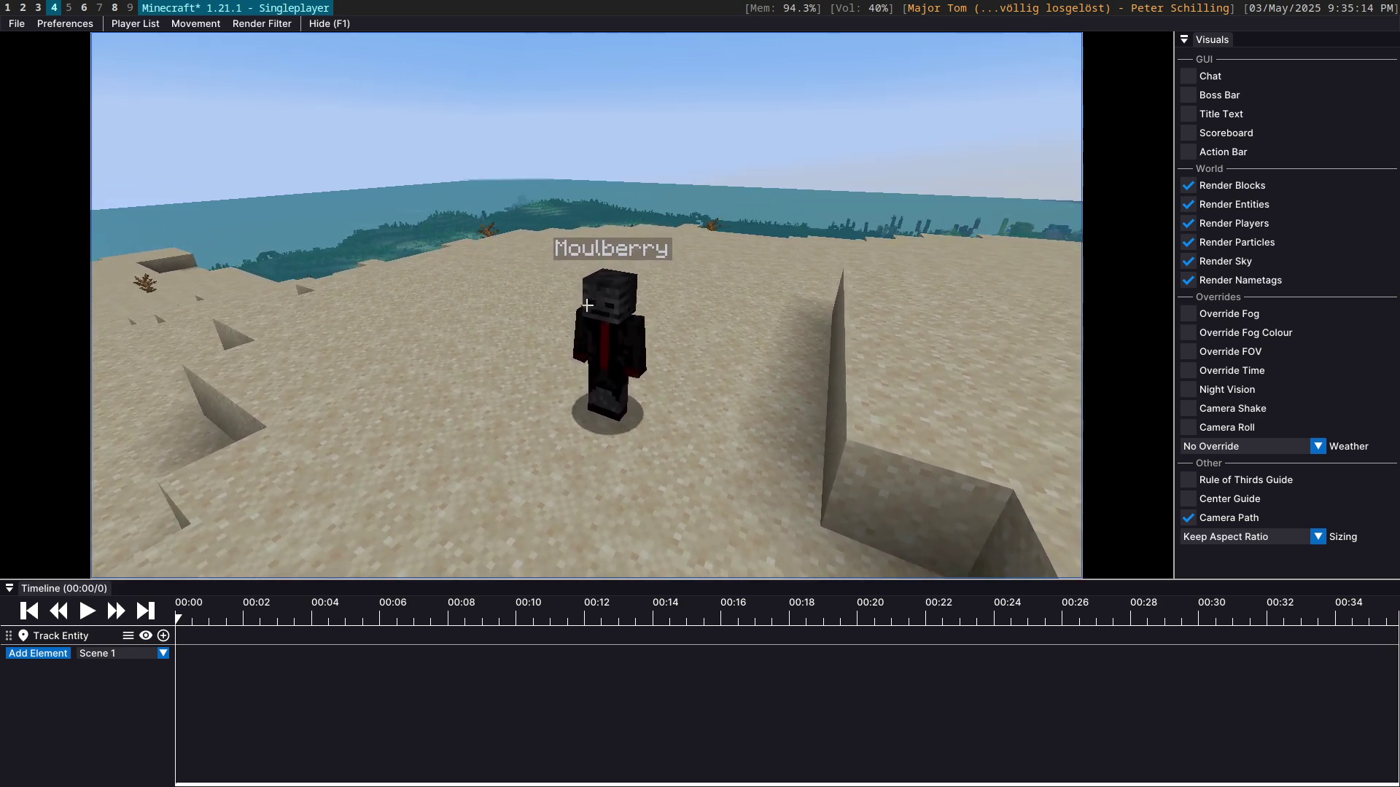
{"action": "key", "text": "s"}
{"action": "key", "text": "s"}
{"action": "key", "text": "Escape"}
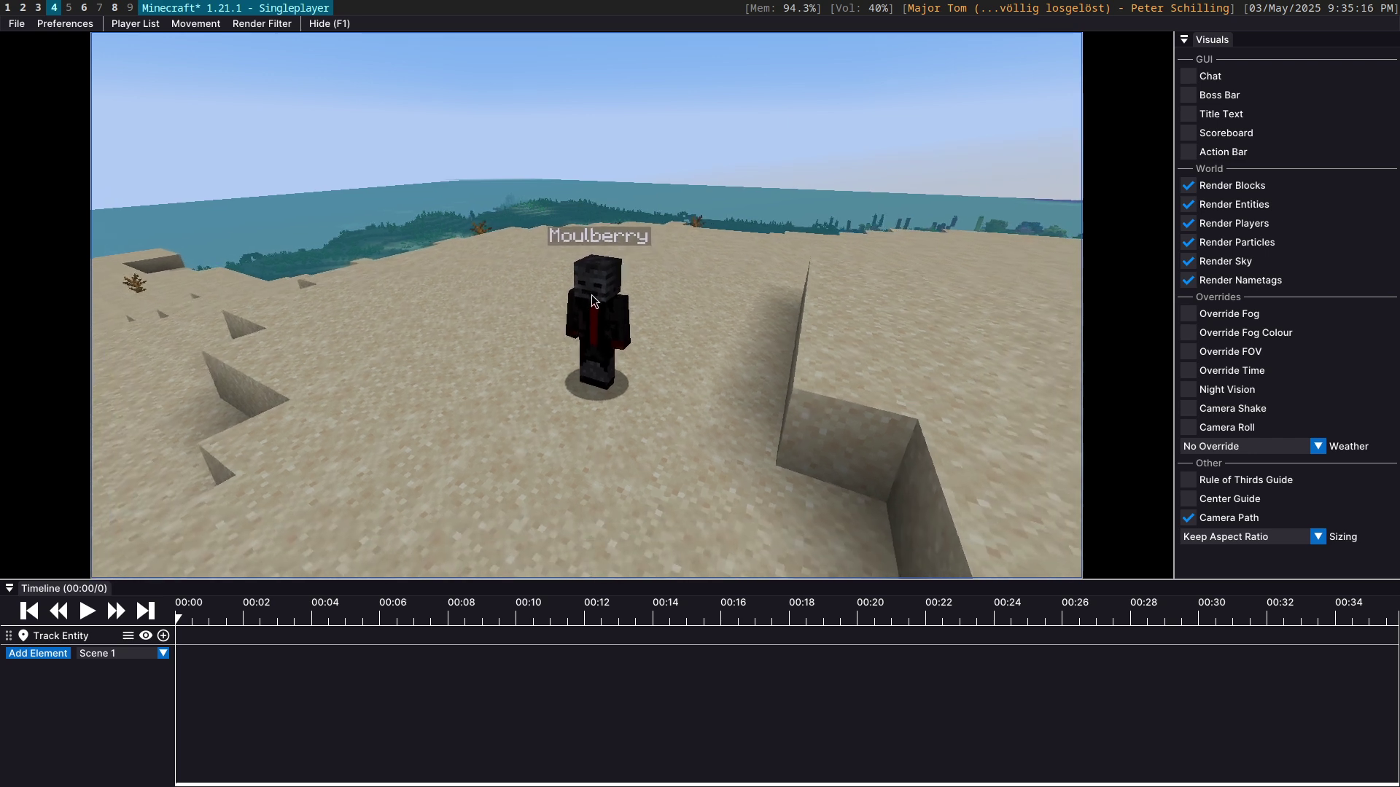
{"action": "right_click", "coordinate": [588, 295]}
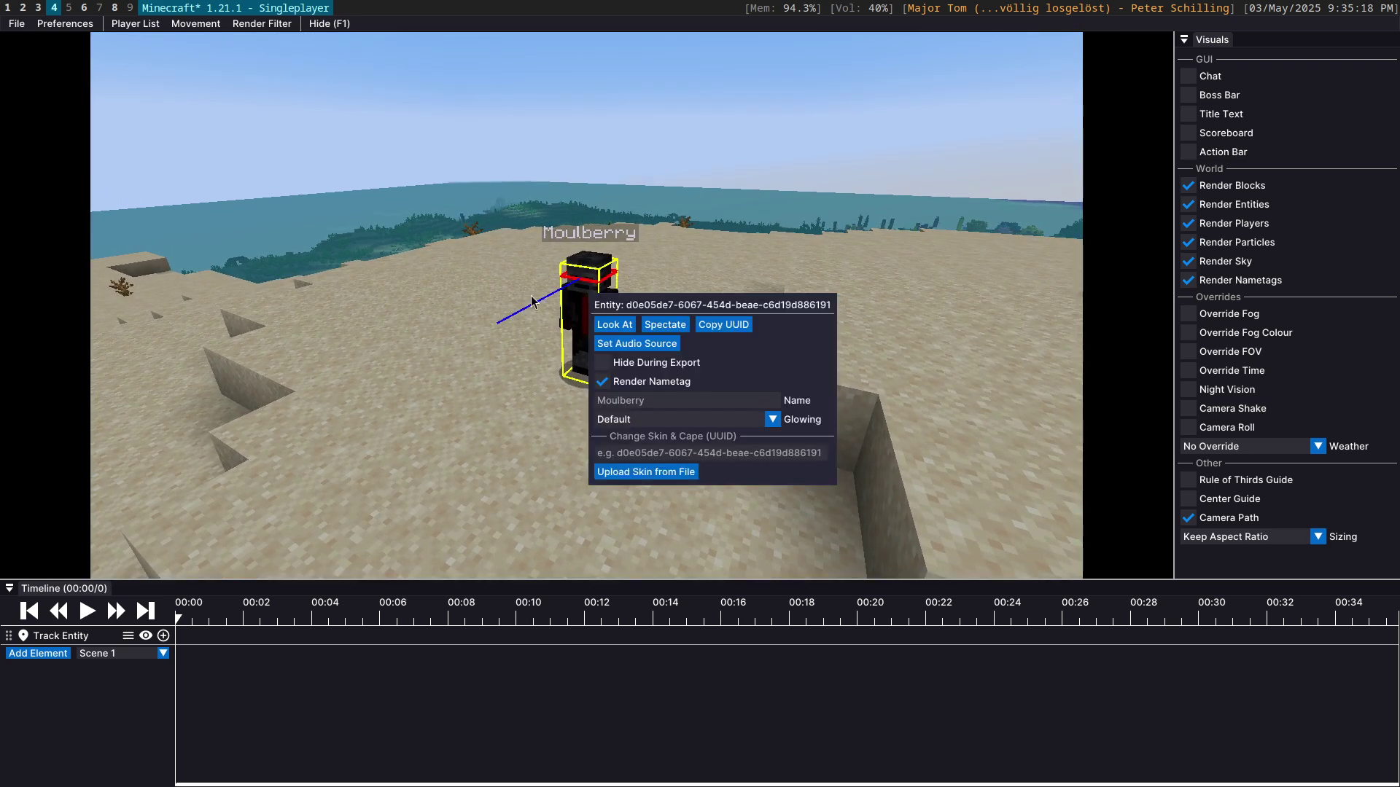
{"action": "left_click", "coordinate": [725, 328]}
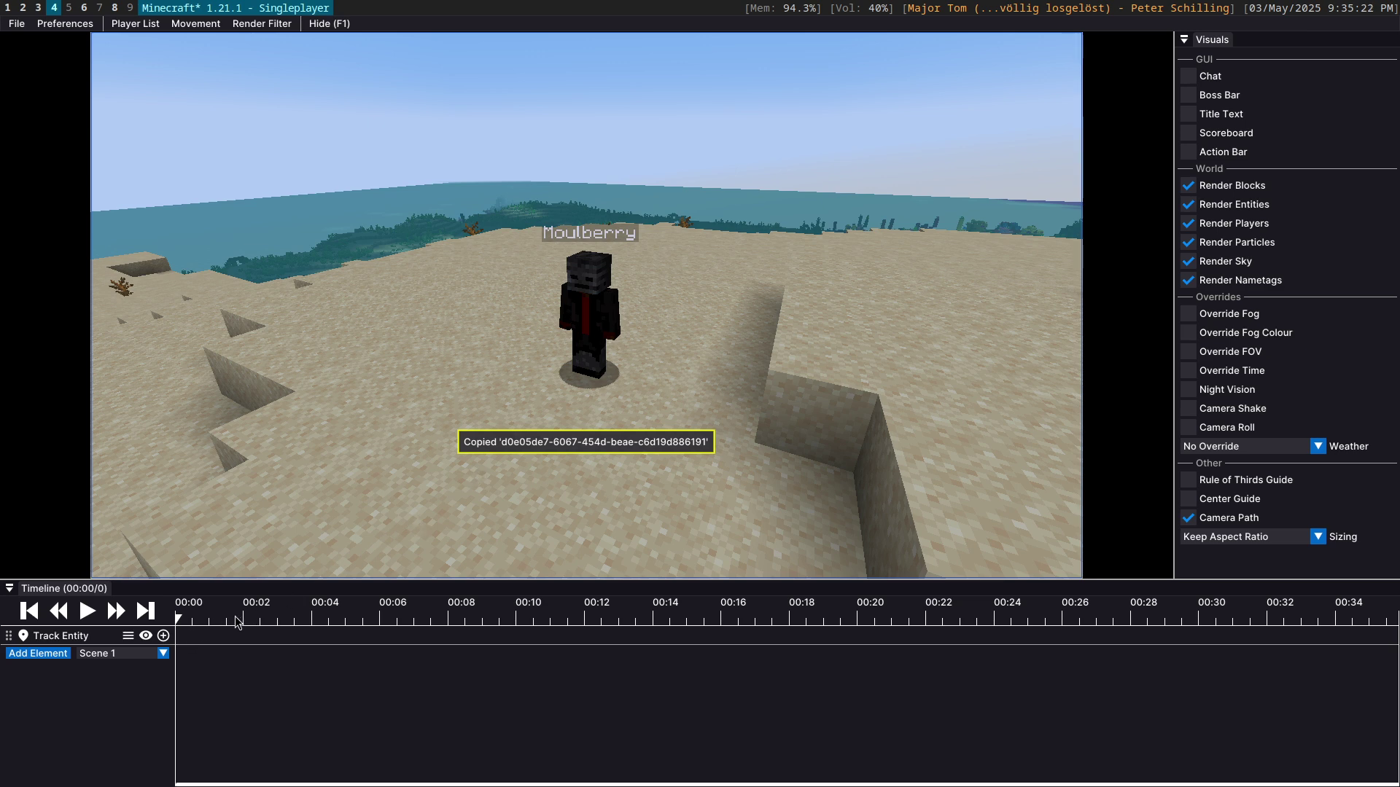
Step: Add a Track Entity keyframe at tick 19 that follows the Head of the entity with the copied UUID
{"action": "left_click", "coordinate": [208, 622]}
{"action": "left_click", "coordinate": [164, 636]}
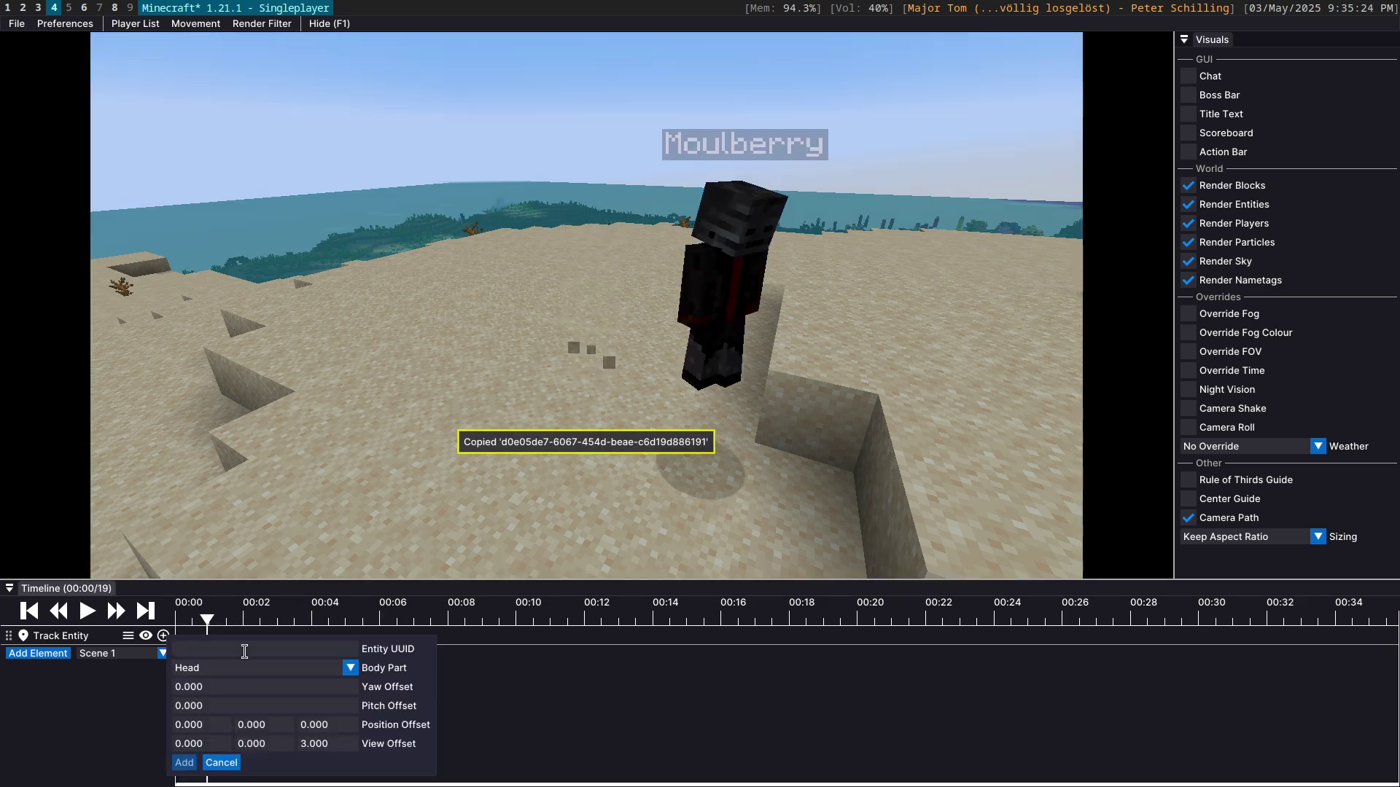
{"action": "key", "text": "ctrl+v"}
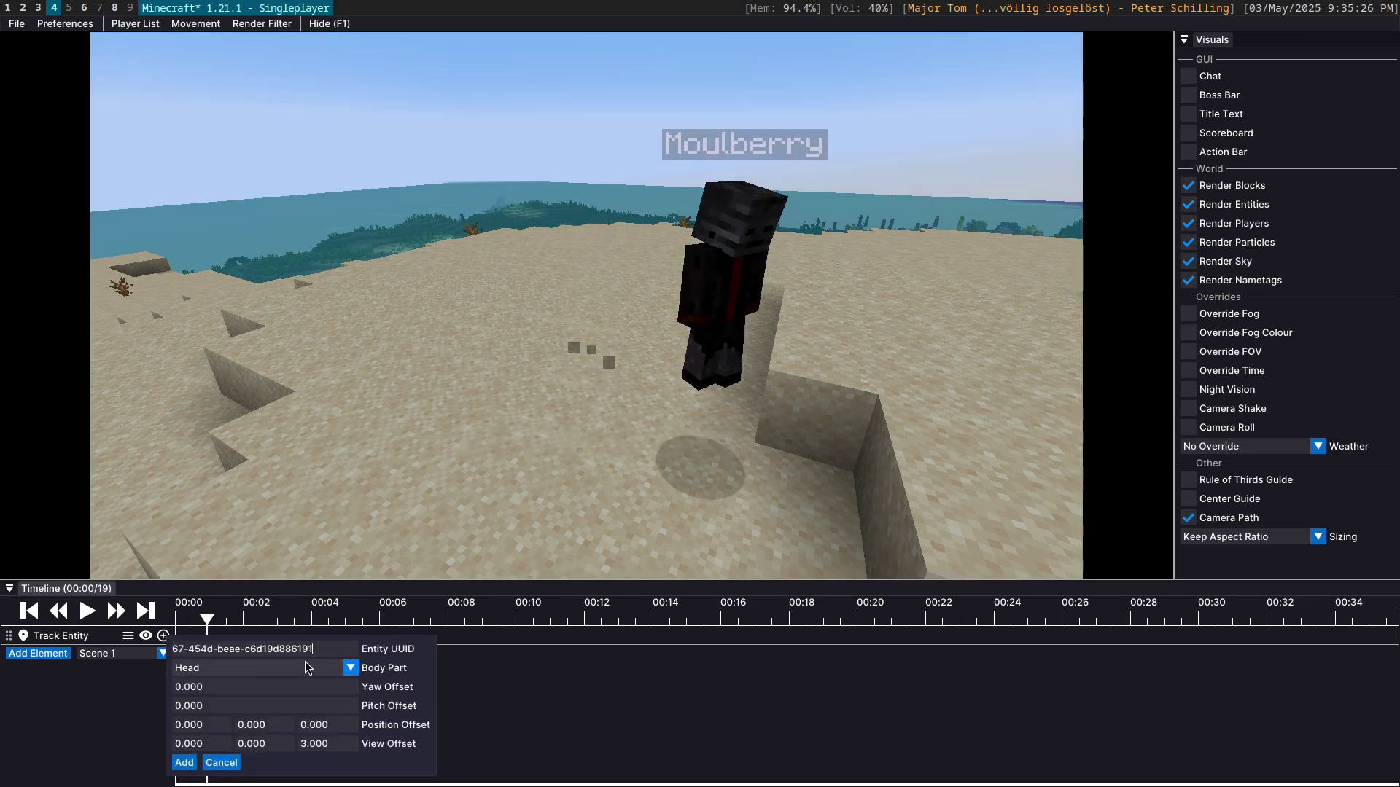
{"action": "left_click", "coordinate": [186, 765]}
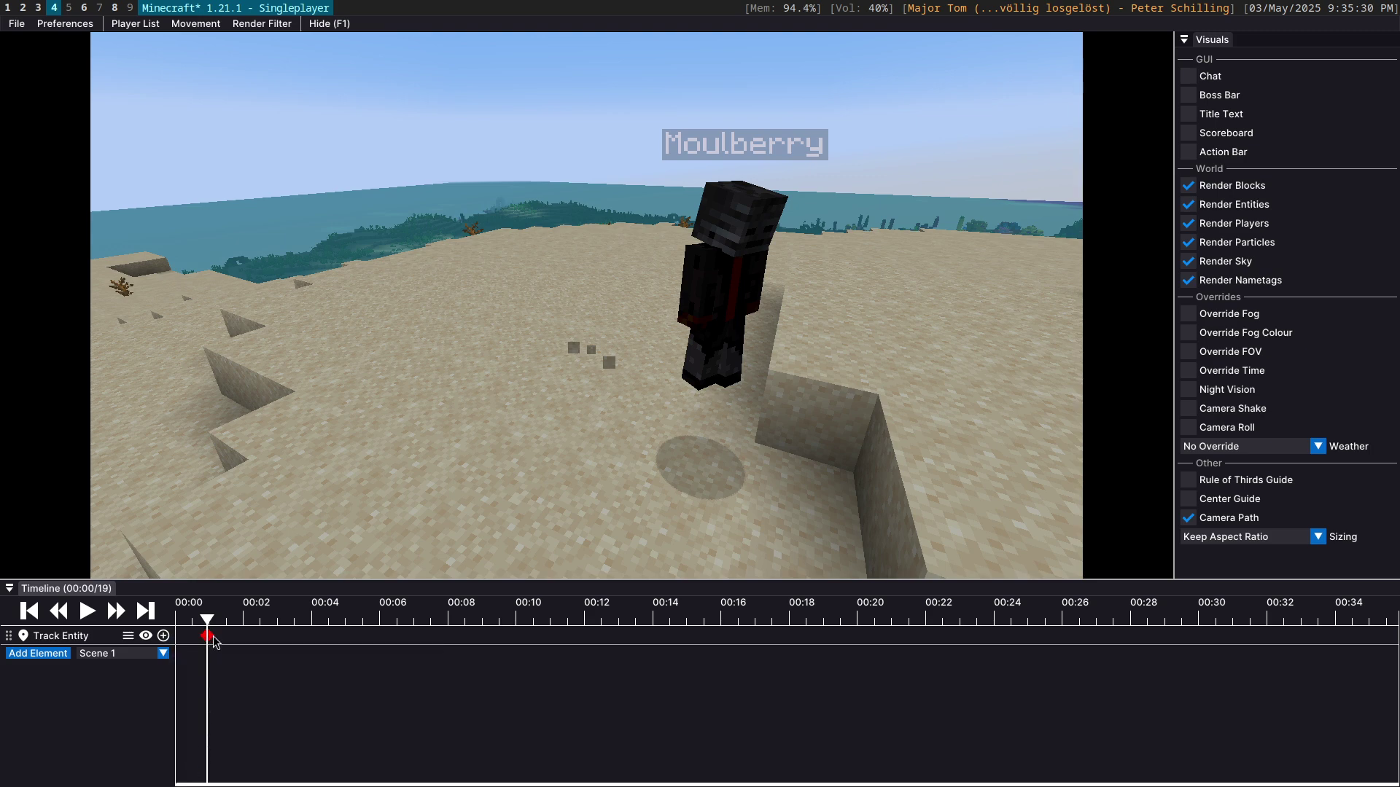
Step: Duplicate the tick 19 Track Entity keyframe to tick 200 on the same track
{"action": "left_click", "coordinate": [89, 613]}
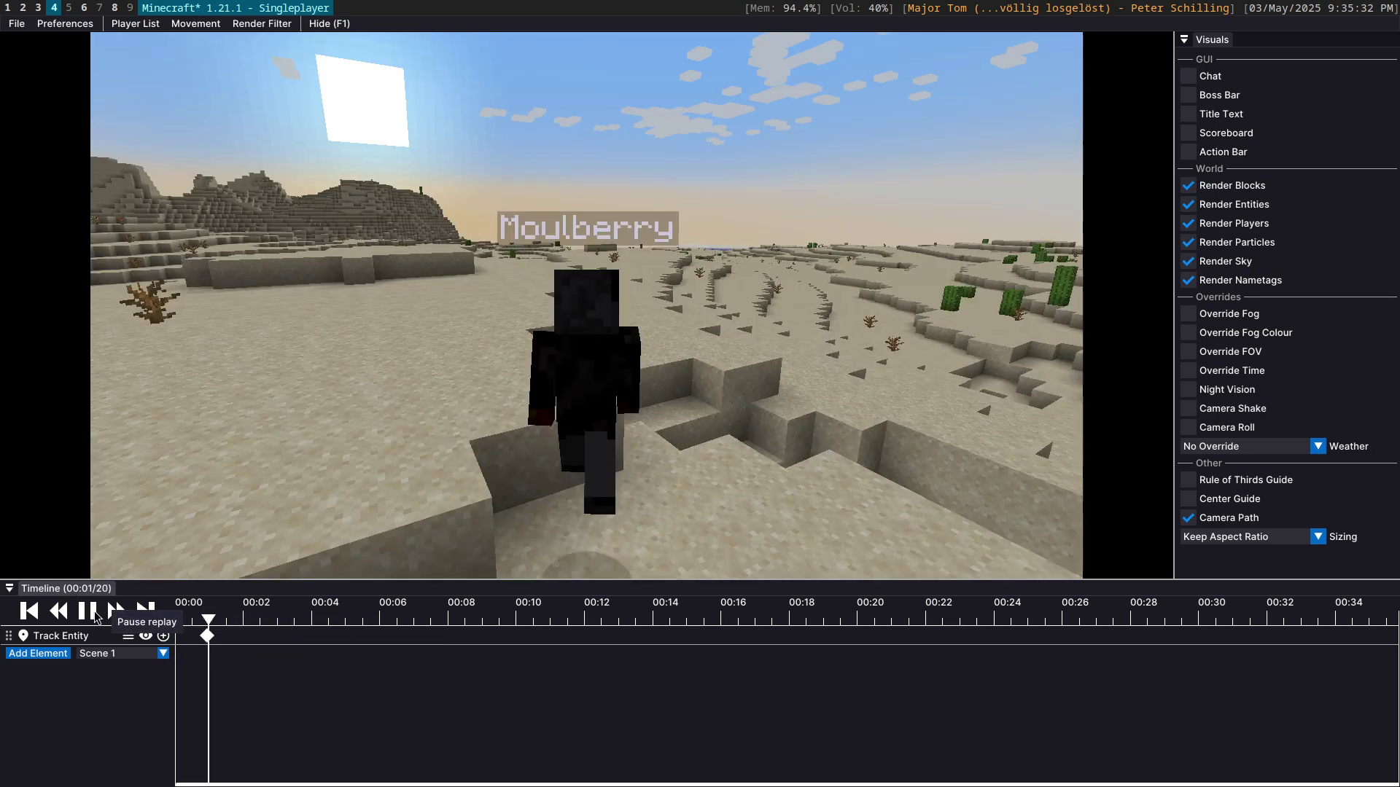
{"action": "left_click", "coordinate": [95, 614]}
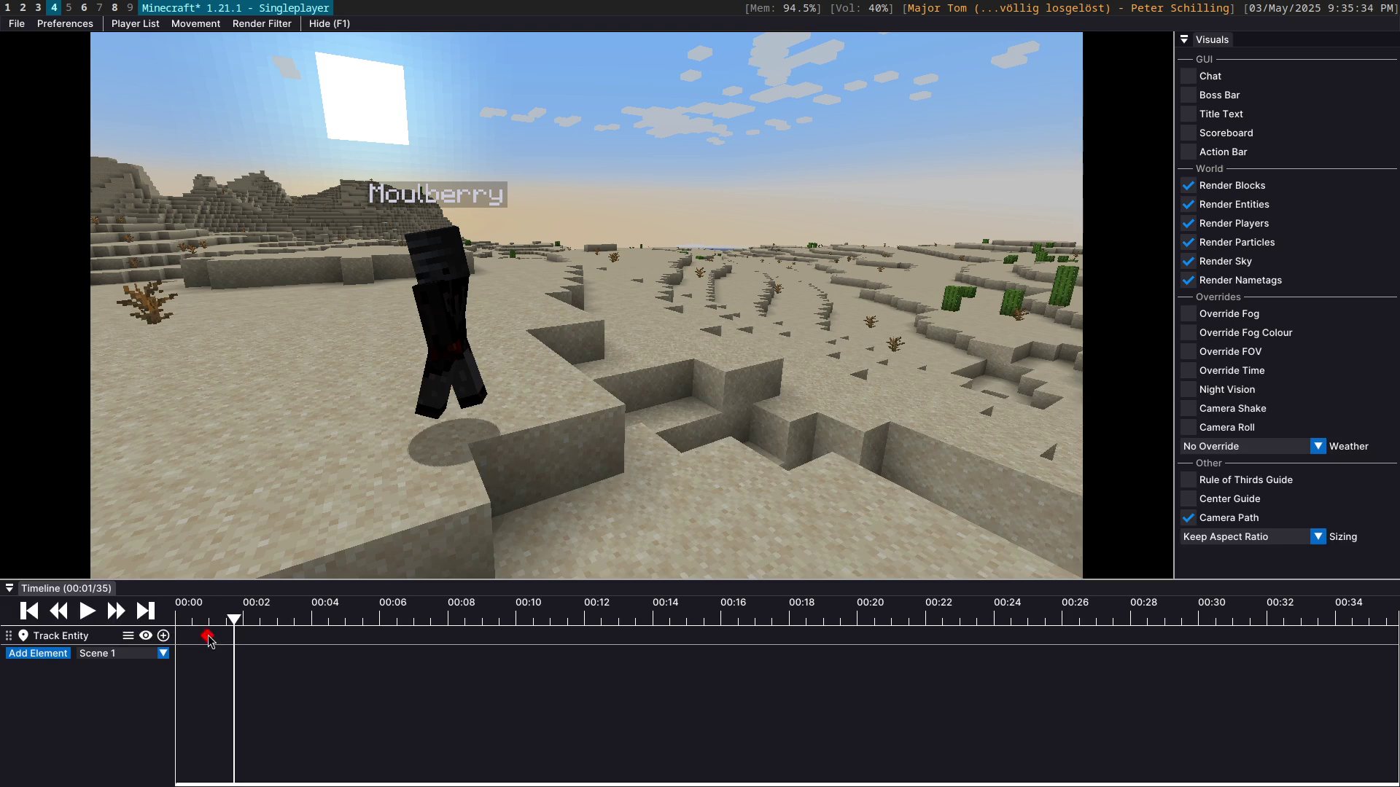
{"action": "key", "text": "ctrl+c"}
{"action": "left_click", "coordinate": [516, 620]}
{"action": "key", "text": "ctrl+v"}
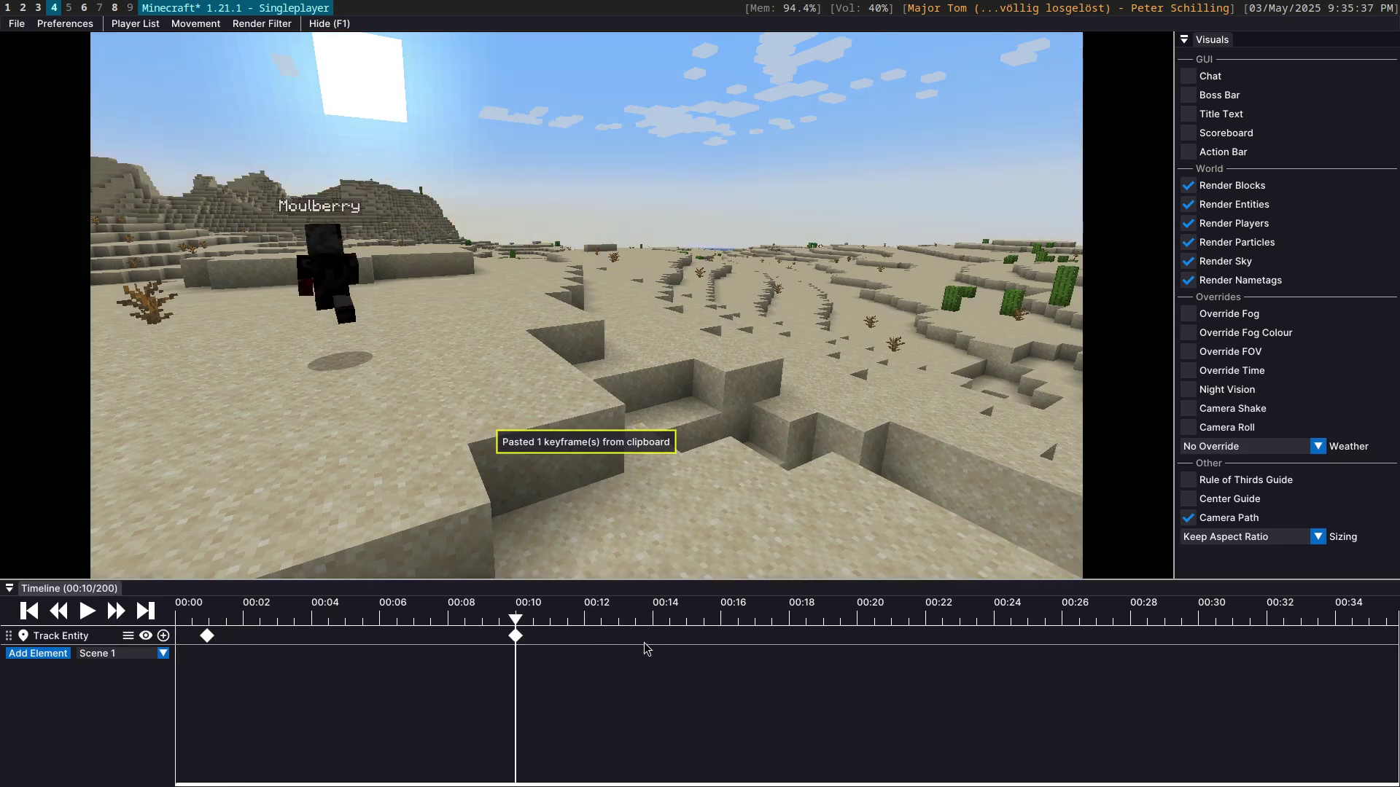
Step: Play the replay through both keyframes to check how the camera follows the player's head, and view the first keyframe's settings
{"action": "left_click", "coordinate": [197, 621]}
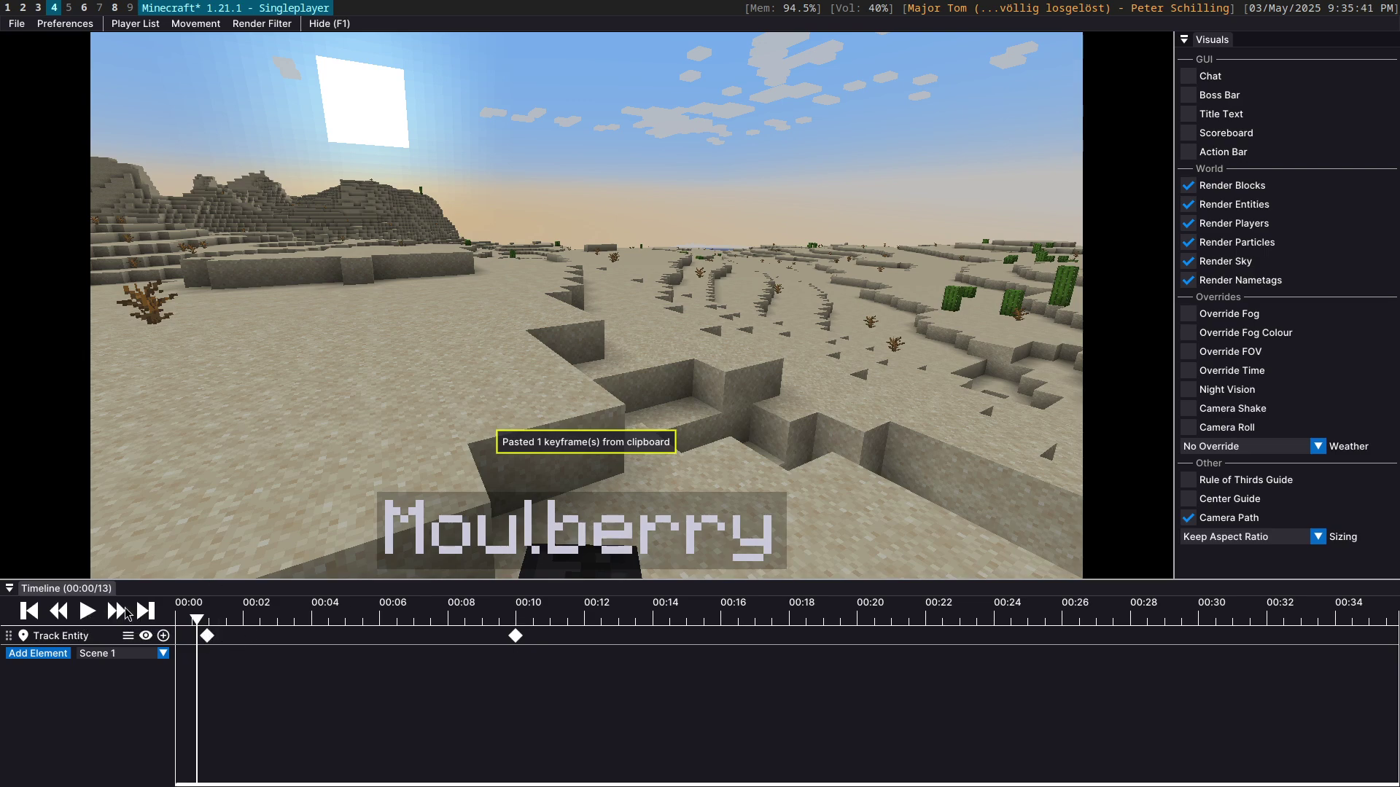
{"action": "left_click", "coordinate": [88, 610]}
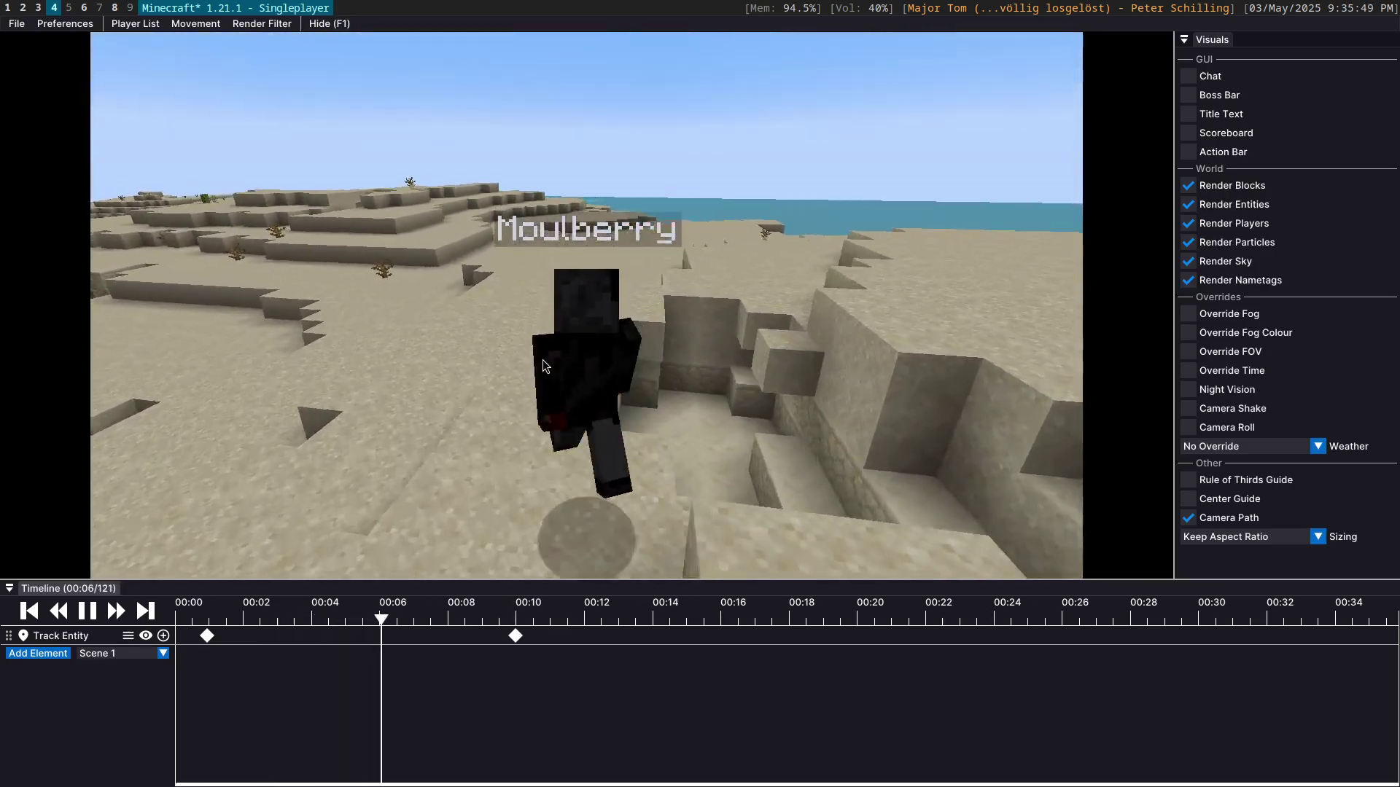
{"action": "left_click", "coordinate": [90, 614]}
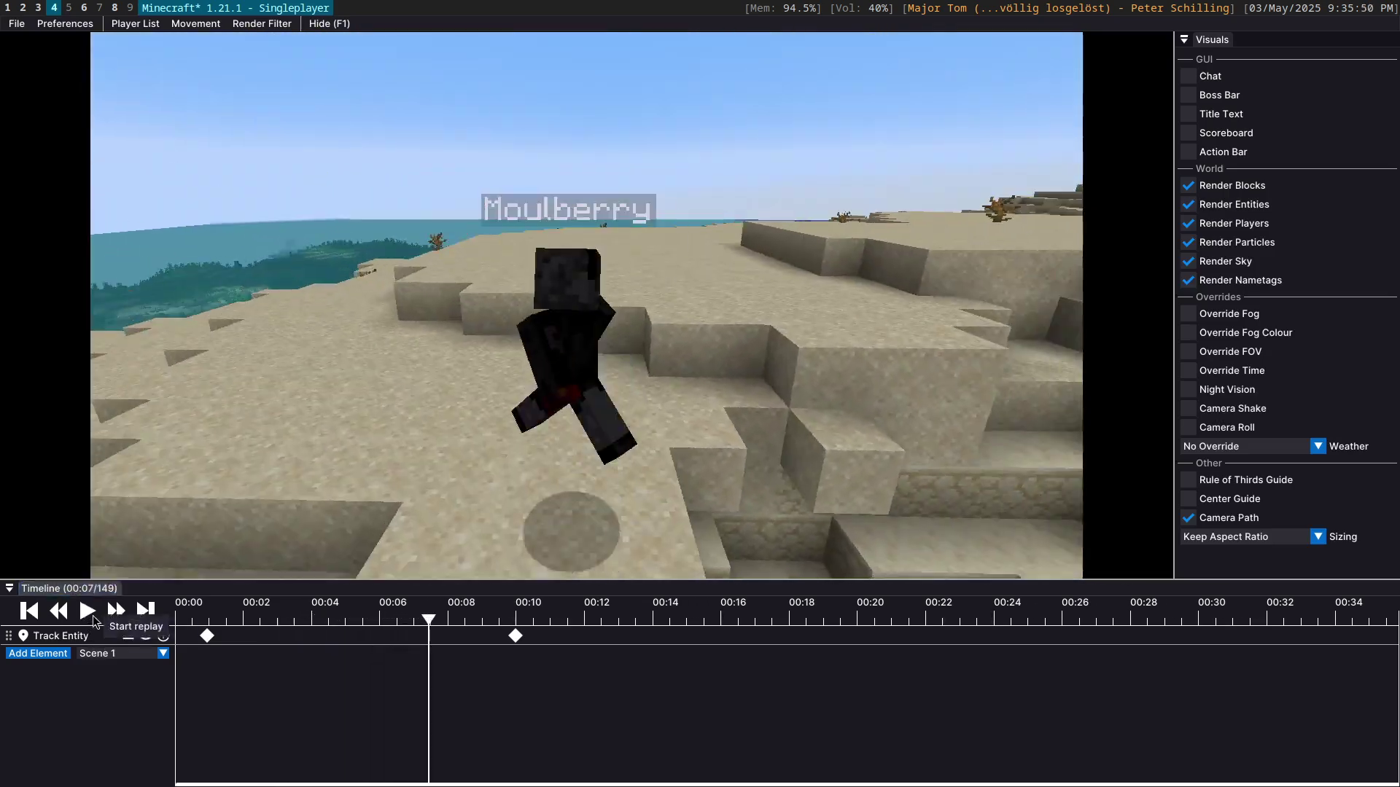
{"action": "right_click", "coordinate": [207, 636]}
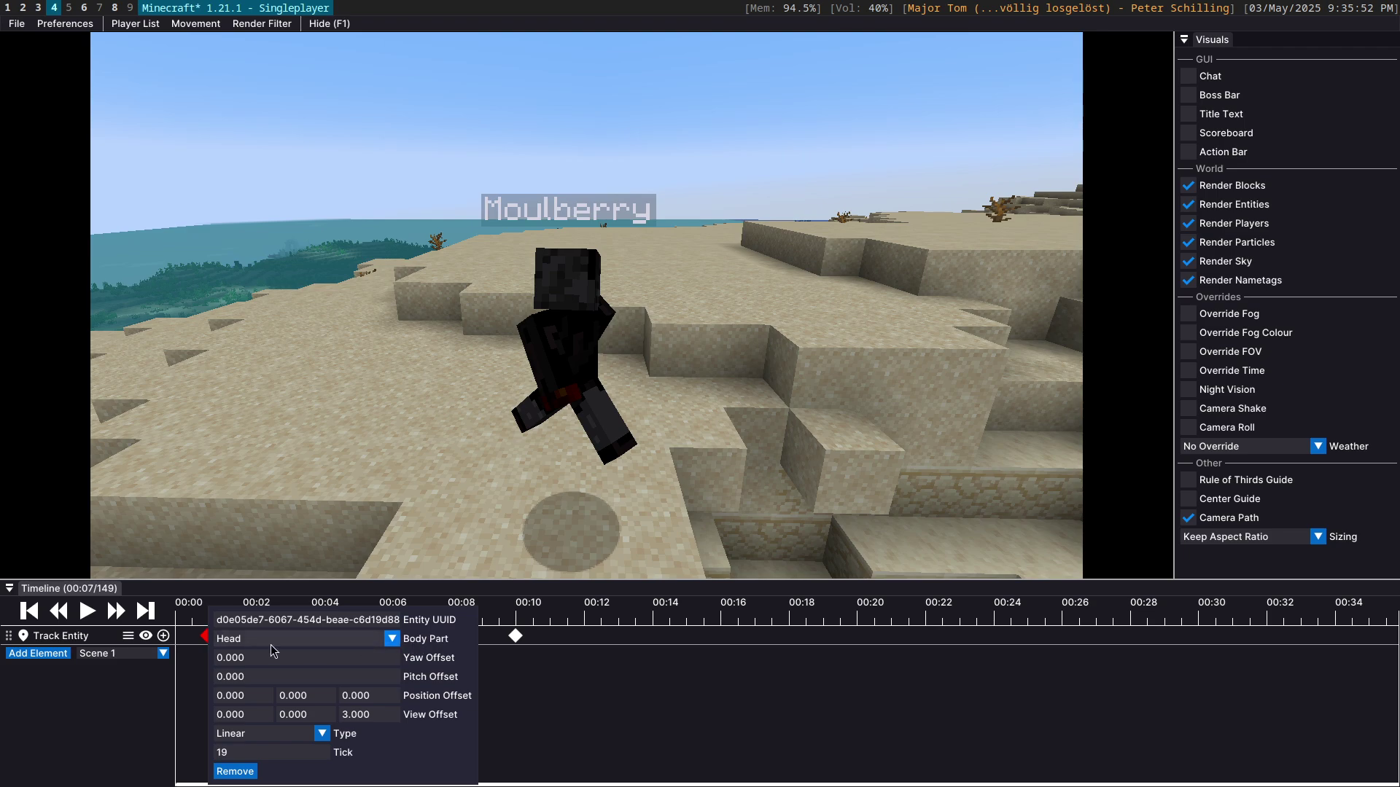
{"action": "left_click", "coordinate": [190, 665]}
{"action": "left_click", "coordinate": [88, 614]}
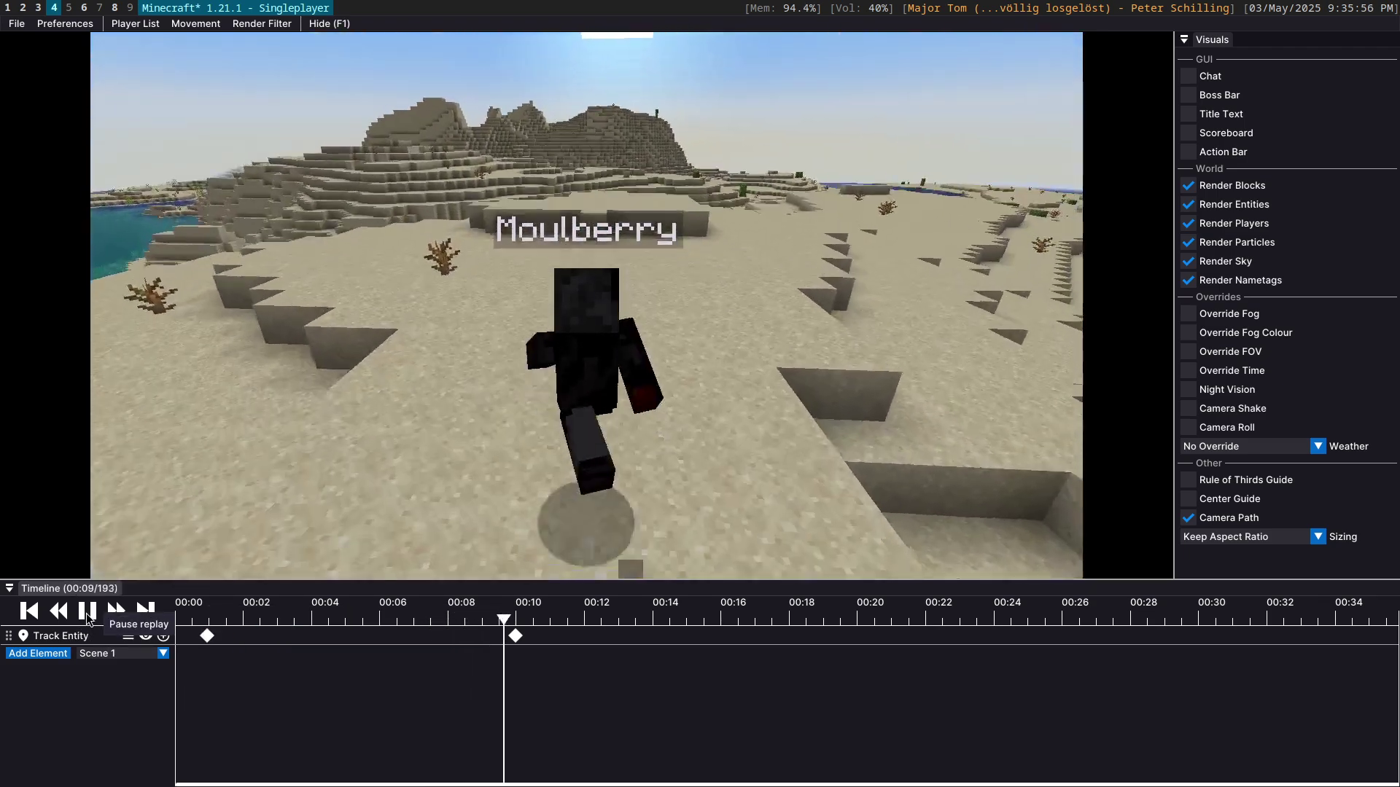
{"action": "left_click", "coordinate": [86, 614]}
Step: Turn off Render Nametag for the tracked player entity
{"action": "key", "text": "a"}
{"action": "left_click_drag", "start_coordinate": [646, 197], "coordinate": [778, 143]}
{"action": "key", "text": "w"}
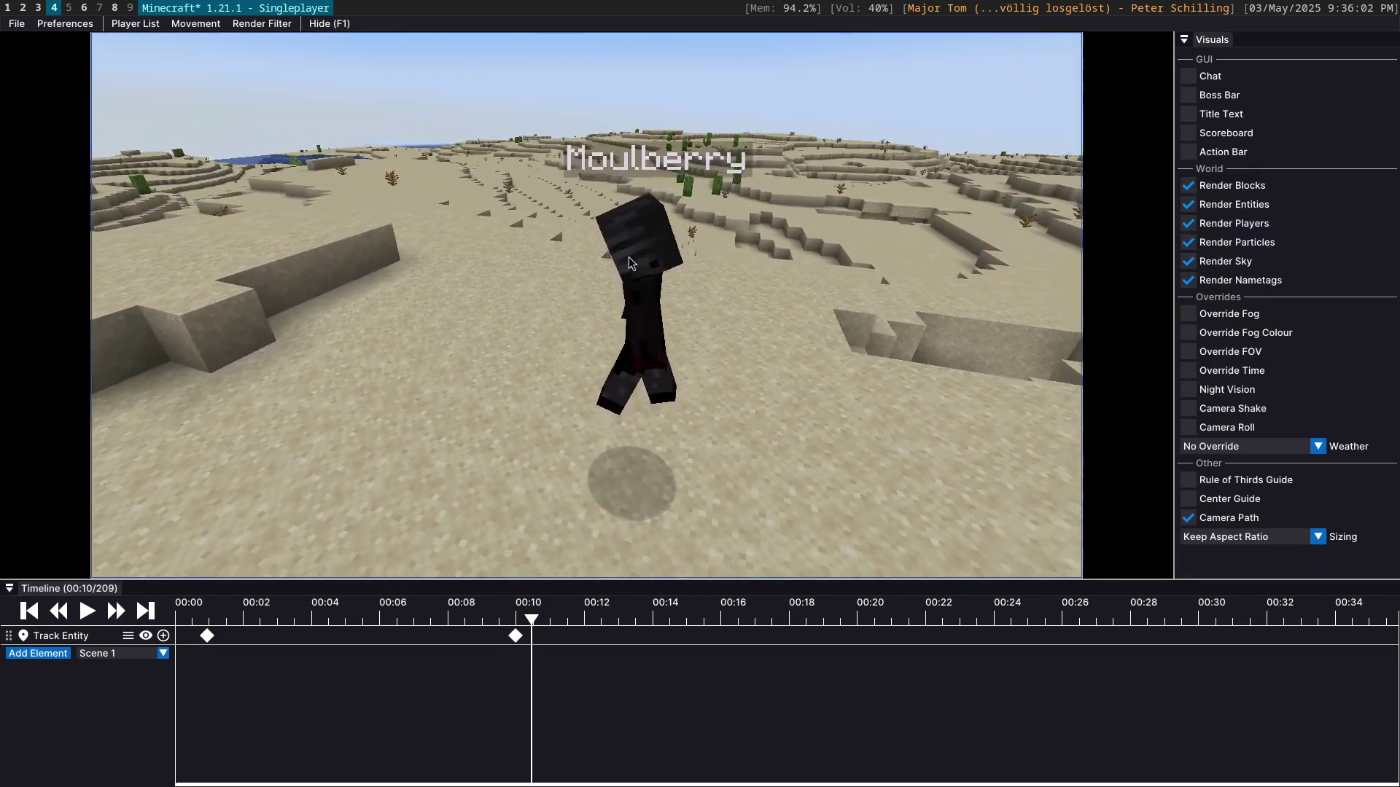
{"action": "right_click", "coordinate": [632, 254]}
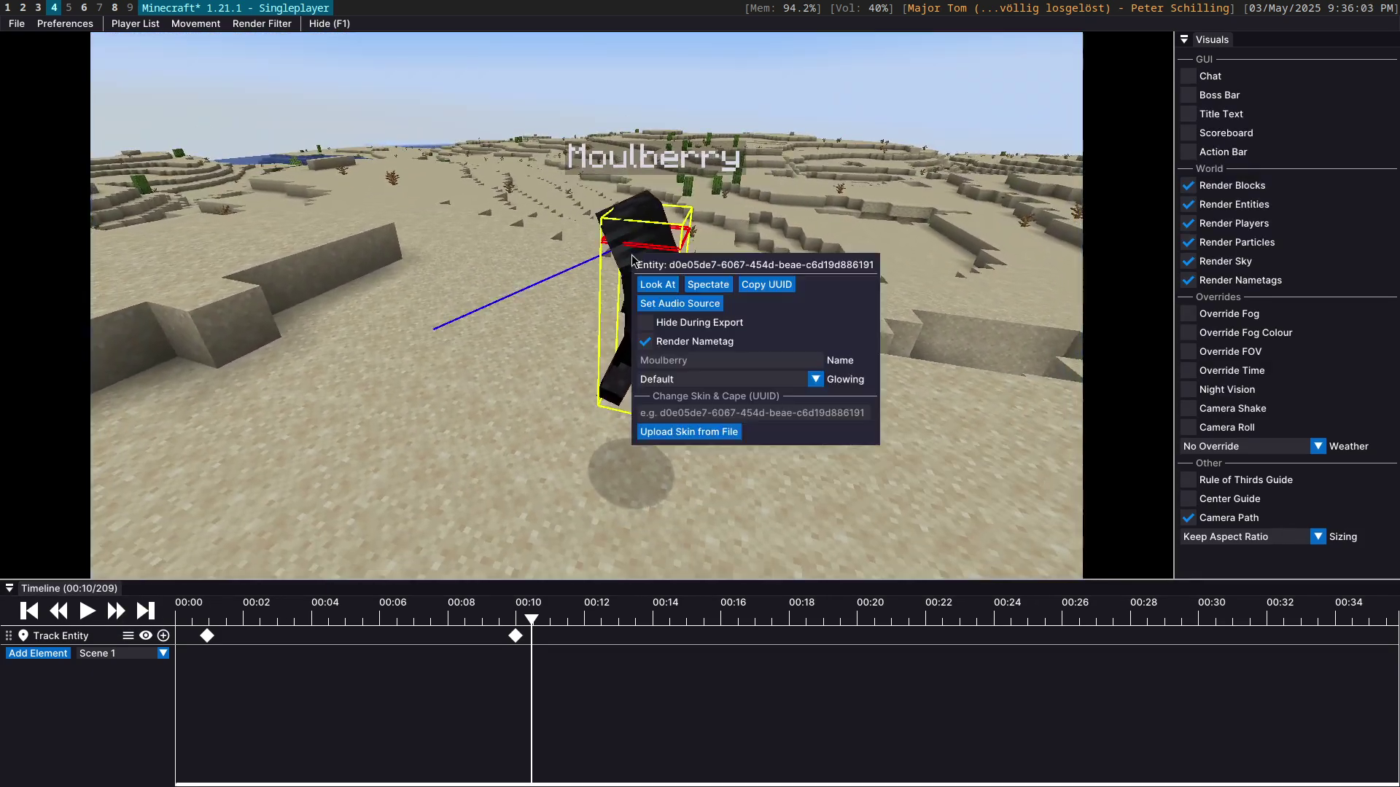
{"action": "left_click", "coordinate": [677, 342]}
{"action": "left_click_drag", "start_coordinate": [461, 308], "coordinate": [306, 350]}
{"action": "key", "text": "d"}
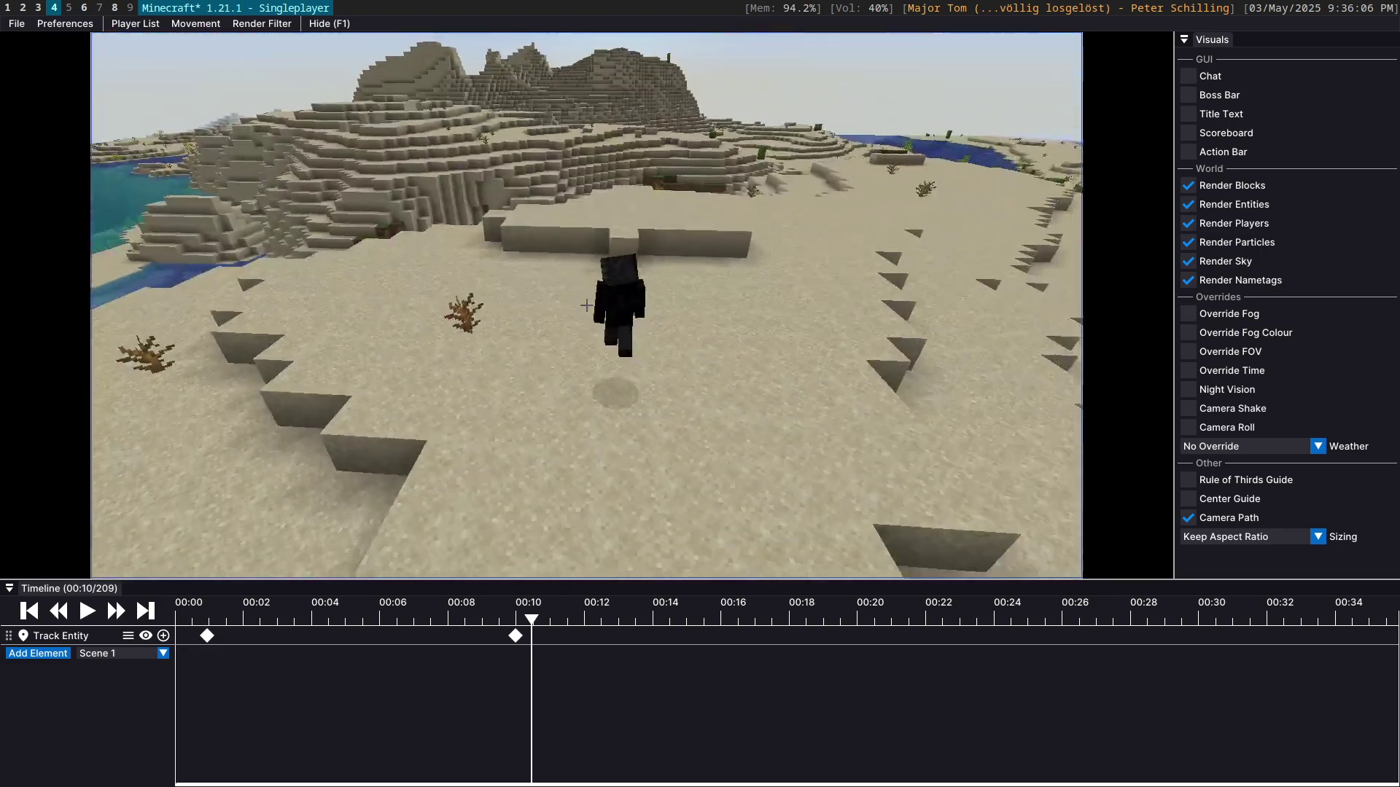
Step: Replay the start of the tracked shot from just before the first keyframe and pause at about 00:02
{"action": "left_click", "coordinate": [200, 618]}
{"action": "left_click", "coordinate": [87, 611]}
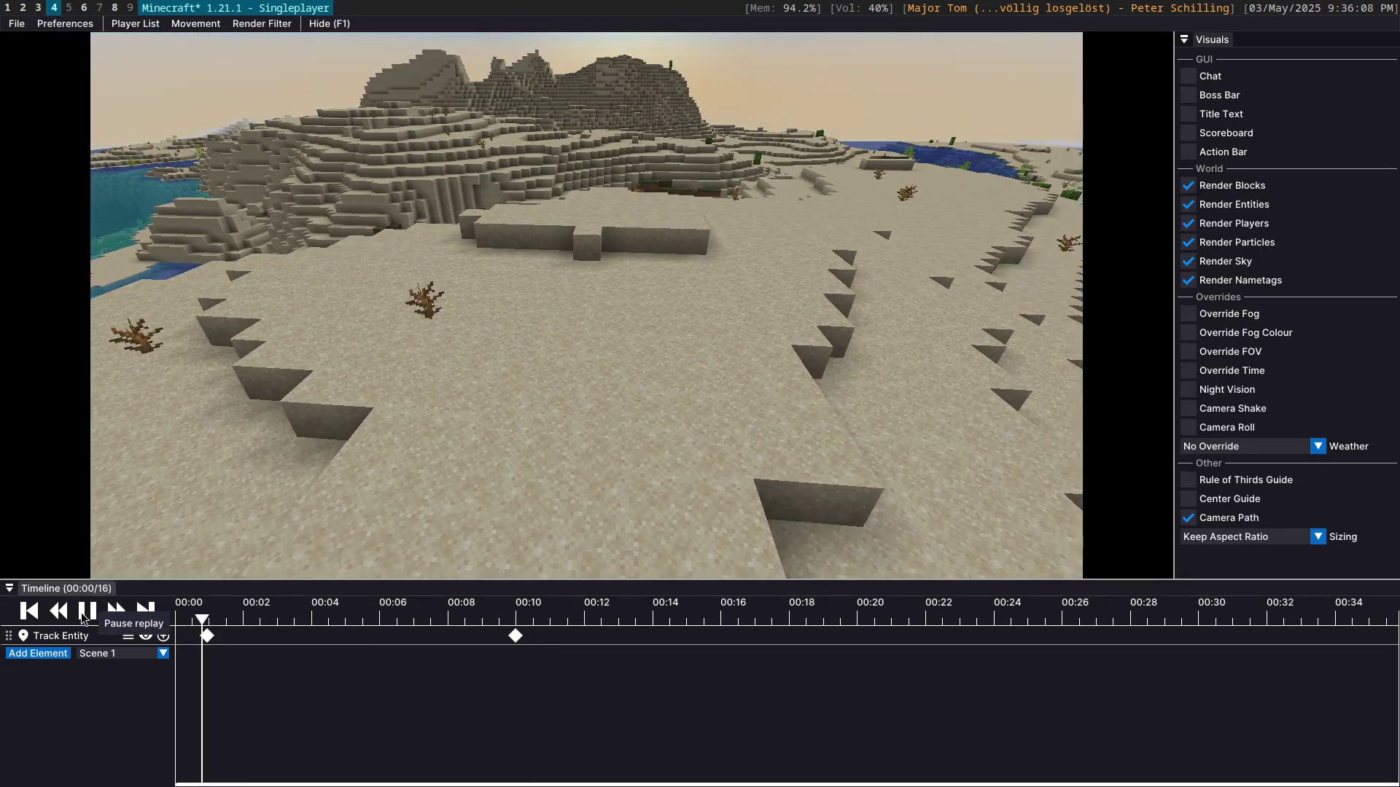
{"action": "left_click", "coordinate": [87, 611]}
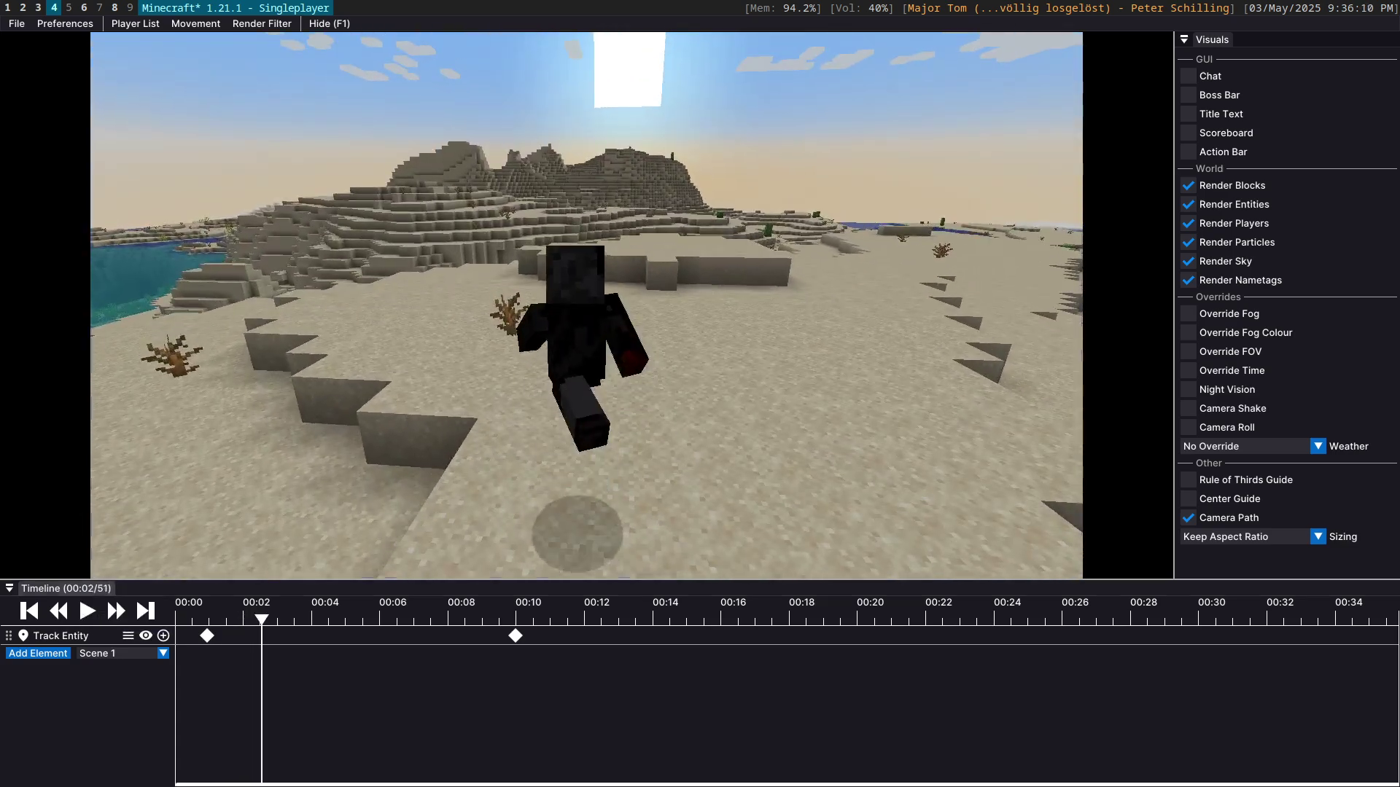
{"action": "left_click_drag", "start_coordinate": [451, 364], "coordinate": [460, 360]}
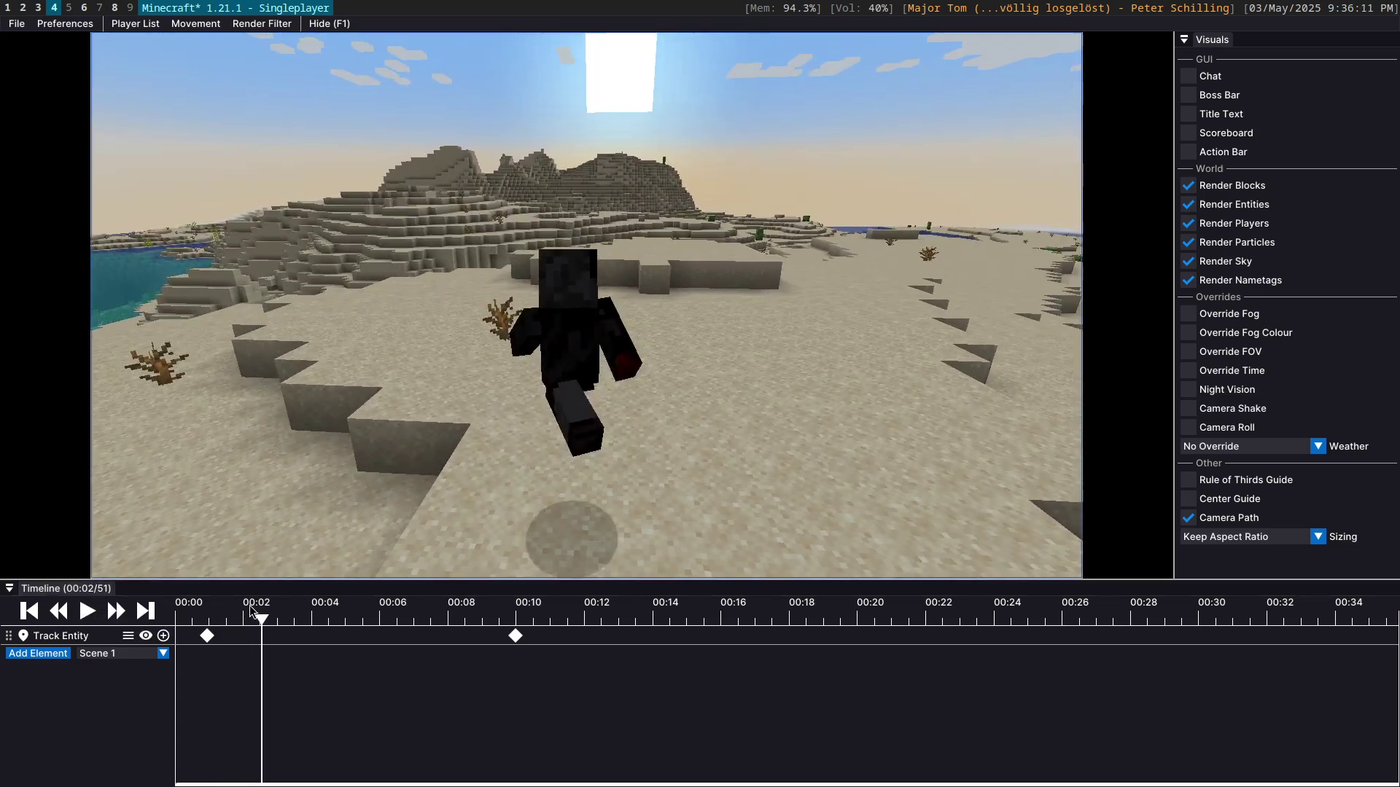
Step: Set Body Part to Body on both Track Entity keyframes
{"action": "right_click", "coordinate": [208, 637]}
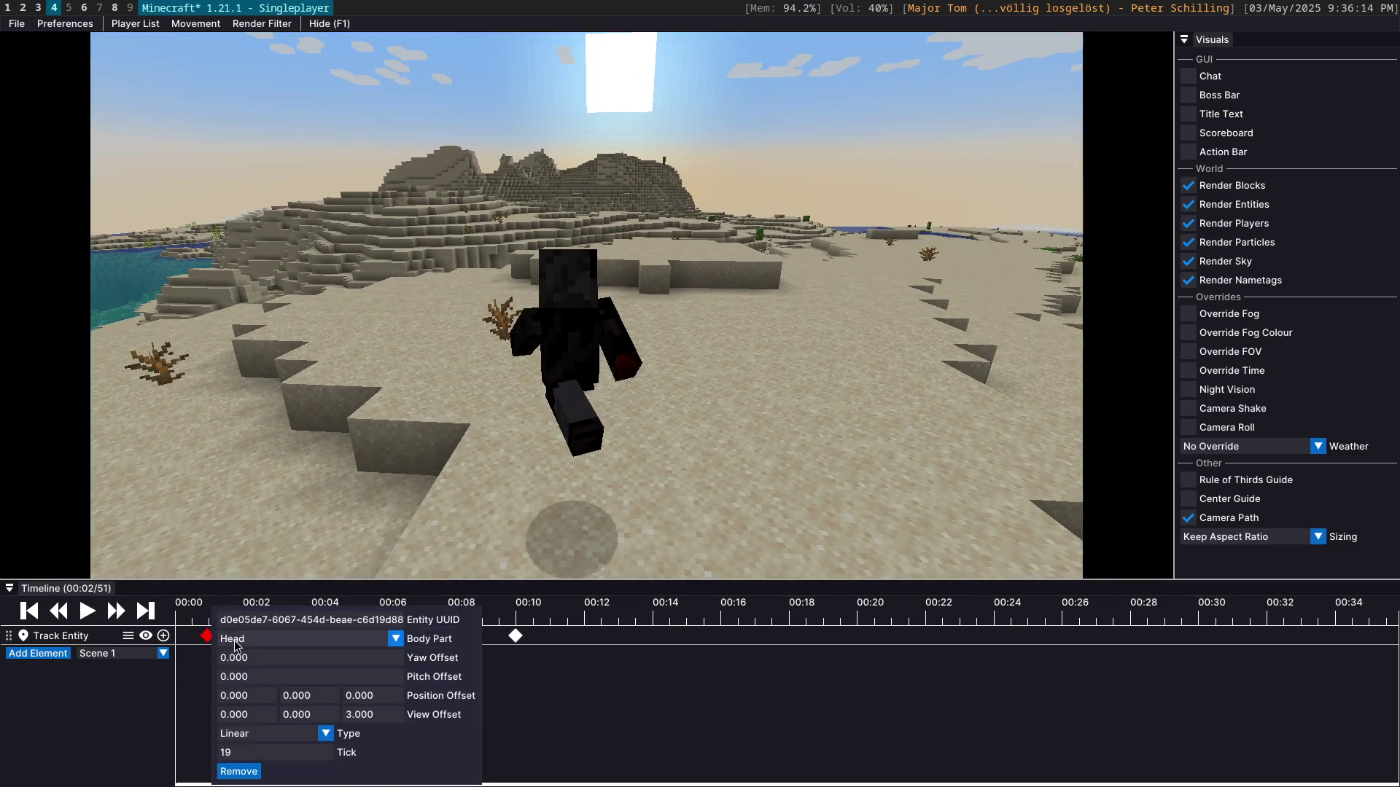
{"action": "left_click", "coordinate": [259, 641]}
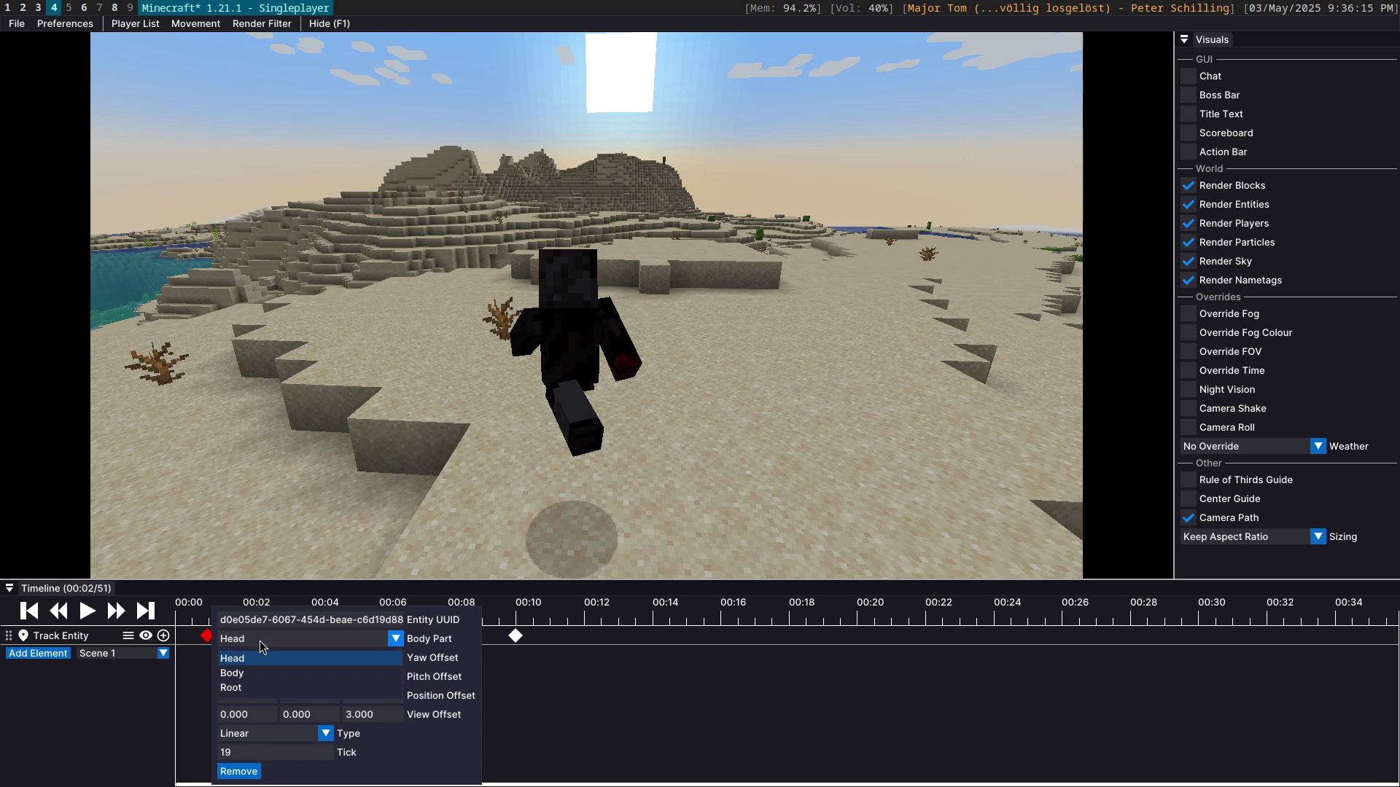
{"action": "left_click", "coordinate": [233, 673]}
{"action": "left_click", "coordinate": [534, 646]}
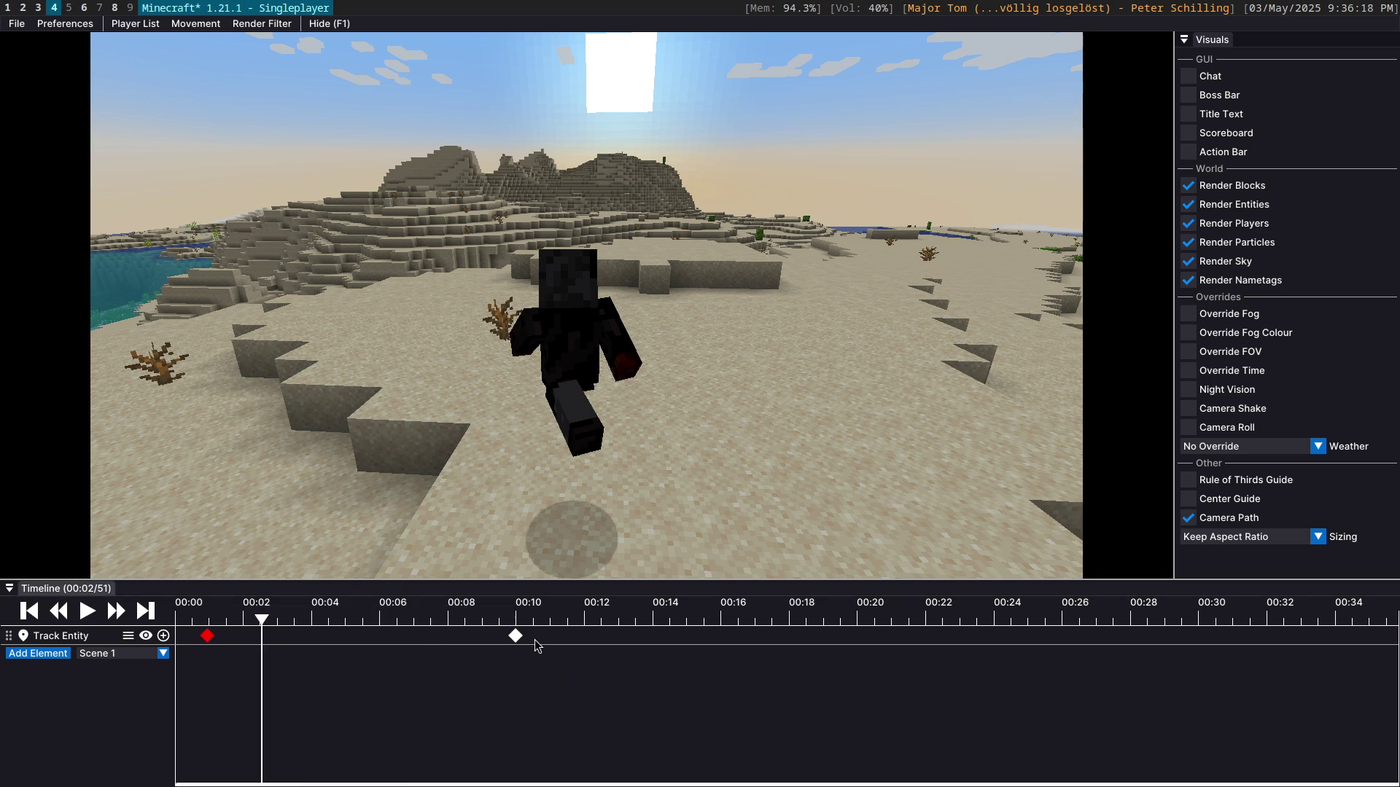
{"action": "right_click", "coordinate": [515, 637]}
{"action": "left_click", "coordinate": [549, 643]}
{"action": "left_click", "coordinate": [544, 675]}
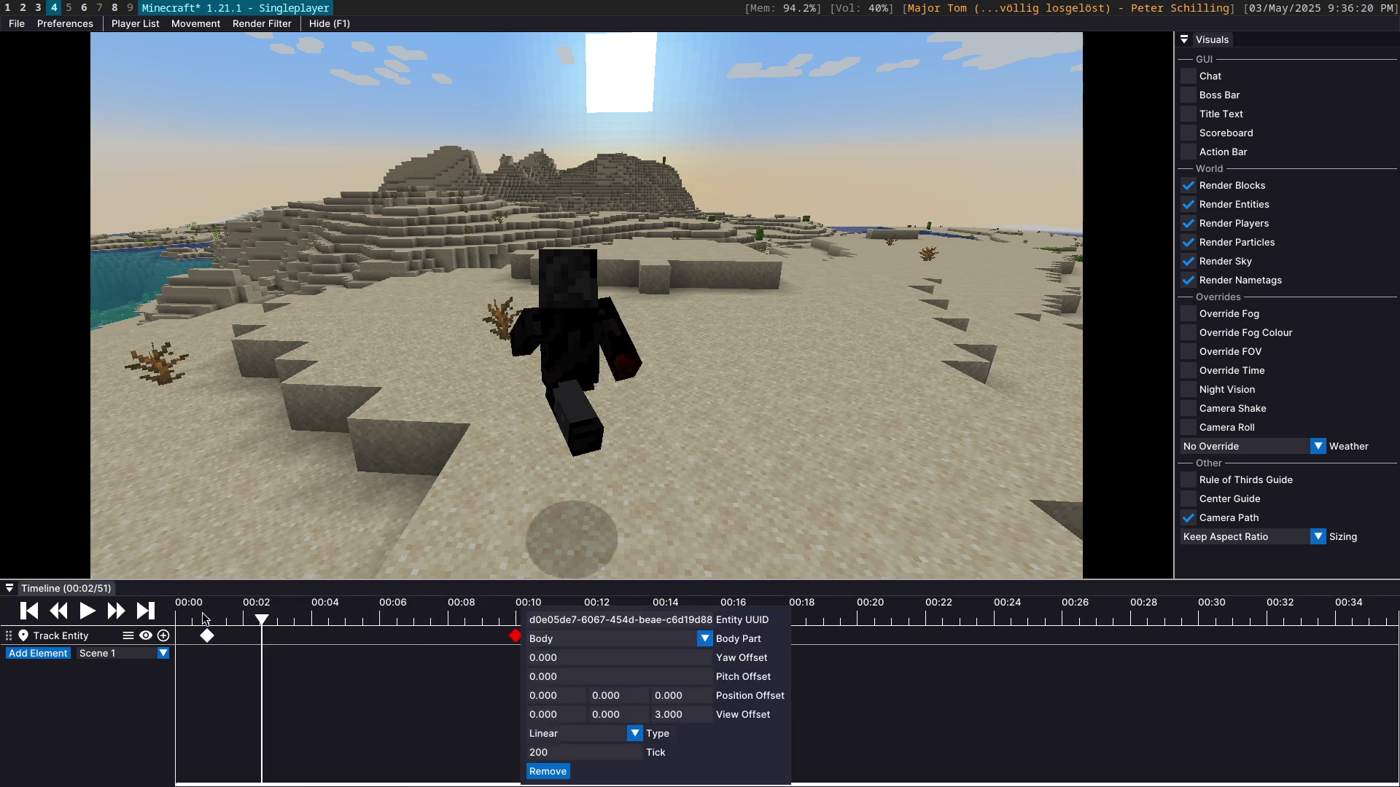
Step: Play the tracked shot from just before the first keyframe to past the second to examine body tracking
{"action": "left_click", "coordinate": [204, 620]}
{"action": "left_click", "coordinate": [211, 620]}
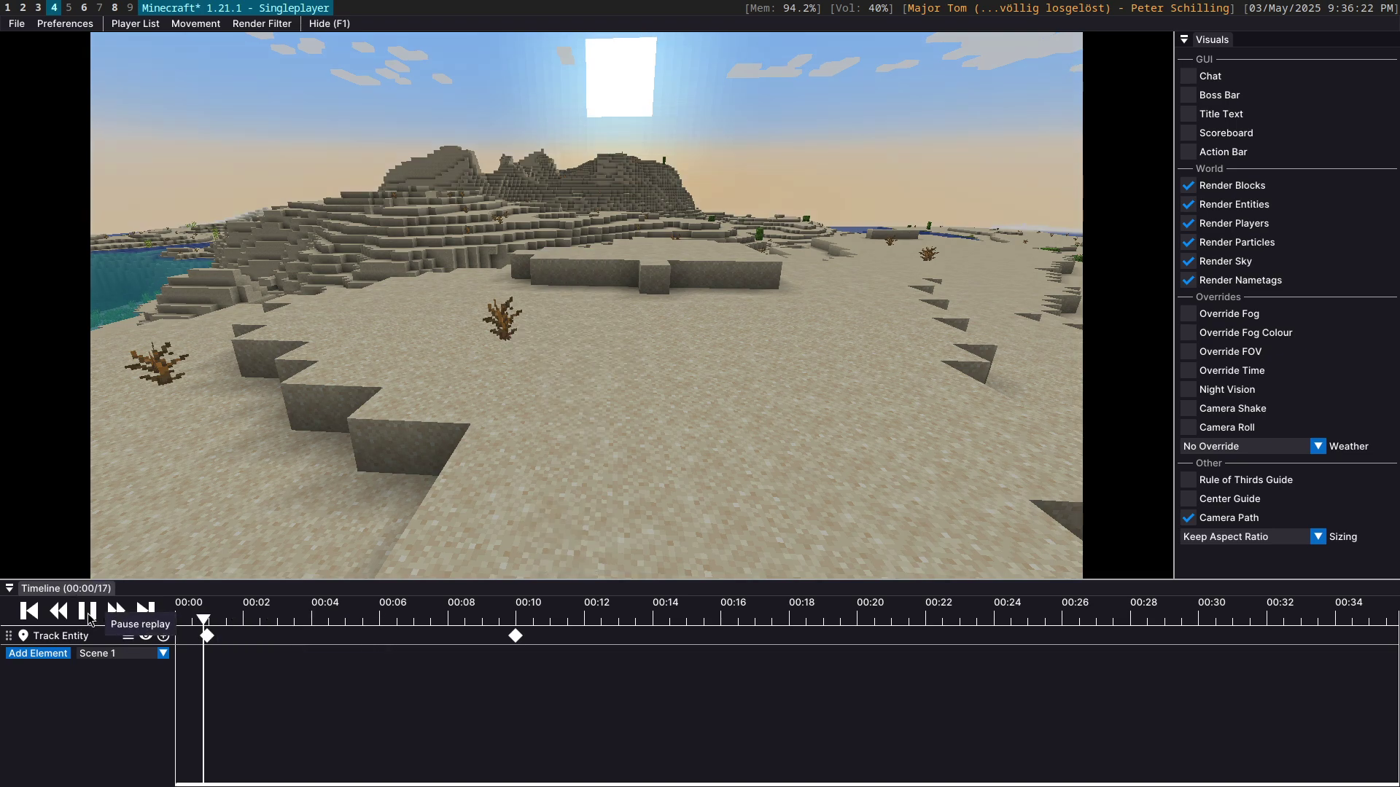
{"action": "key", "text": "space"}
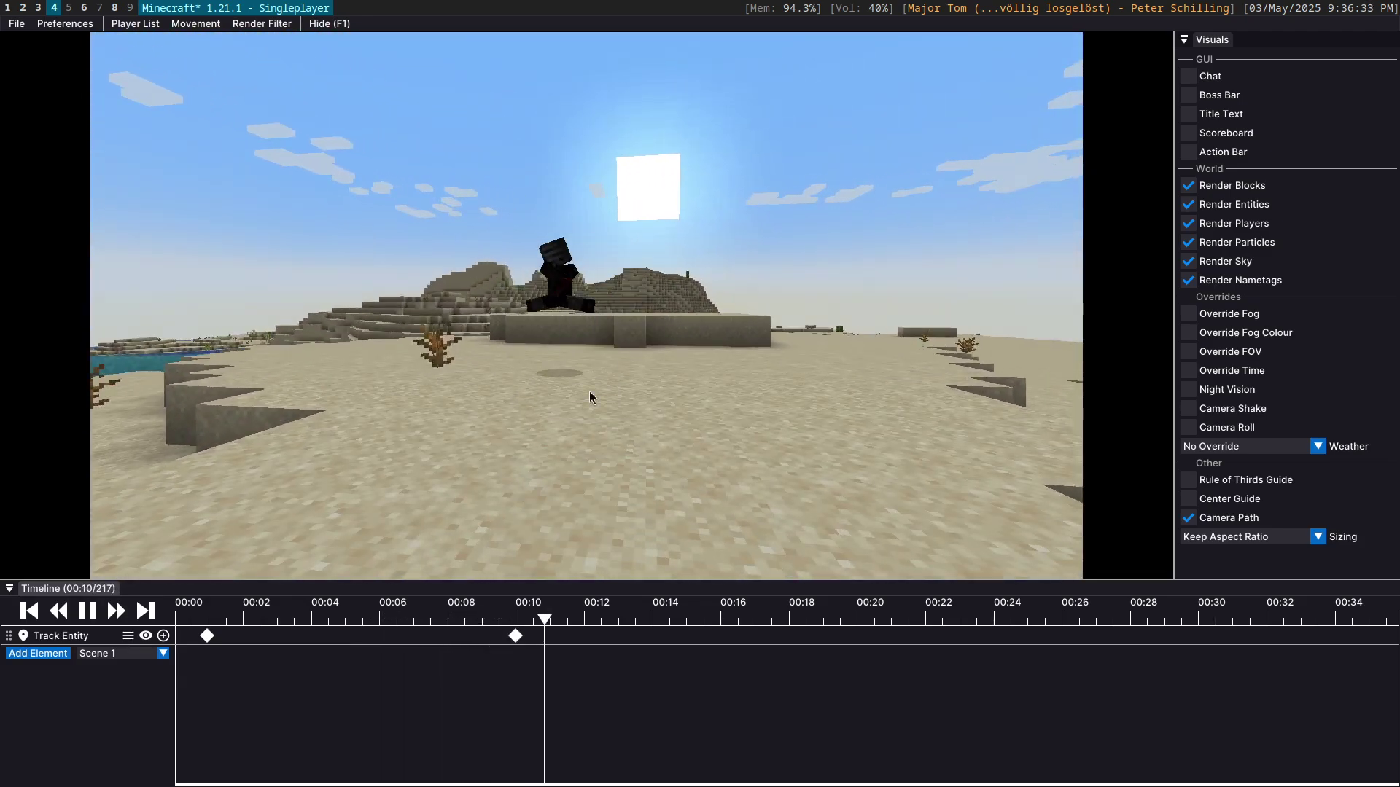
{"action": "left_click", "coordinate": [86, 612]}
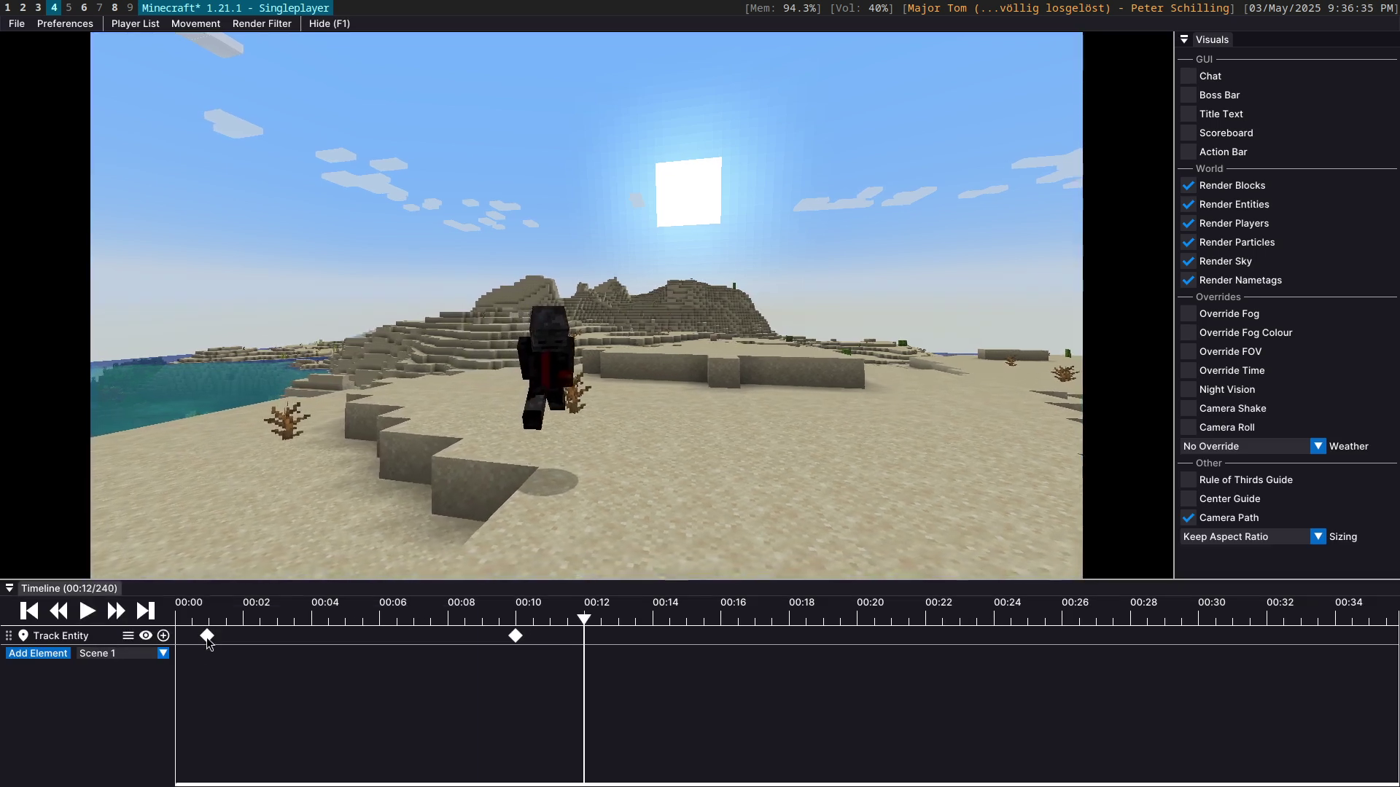
Step: Set Body Part to Root on both Track Entity keyframes
{"action": "left_click", "coordinate": [207, 636]}
{"action": "left_click", "coordinate": [233, 638]}
{"action": "left_click", "coordinate": [232, 674]}
{"action": "left_click", "coordinate": [516, 637]}
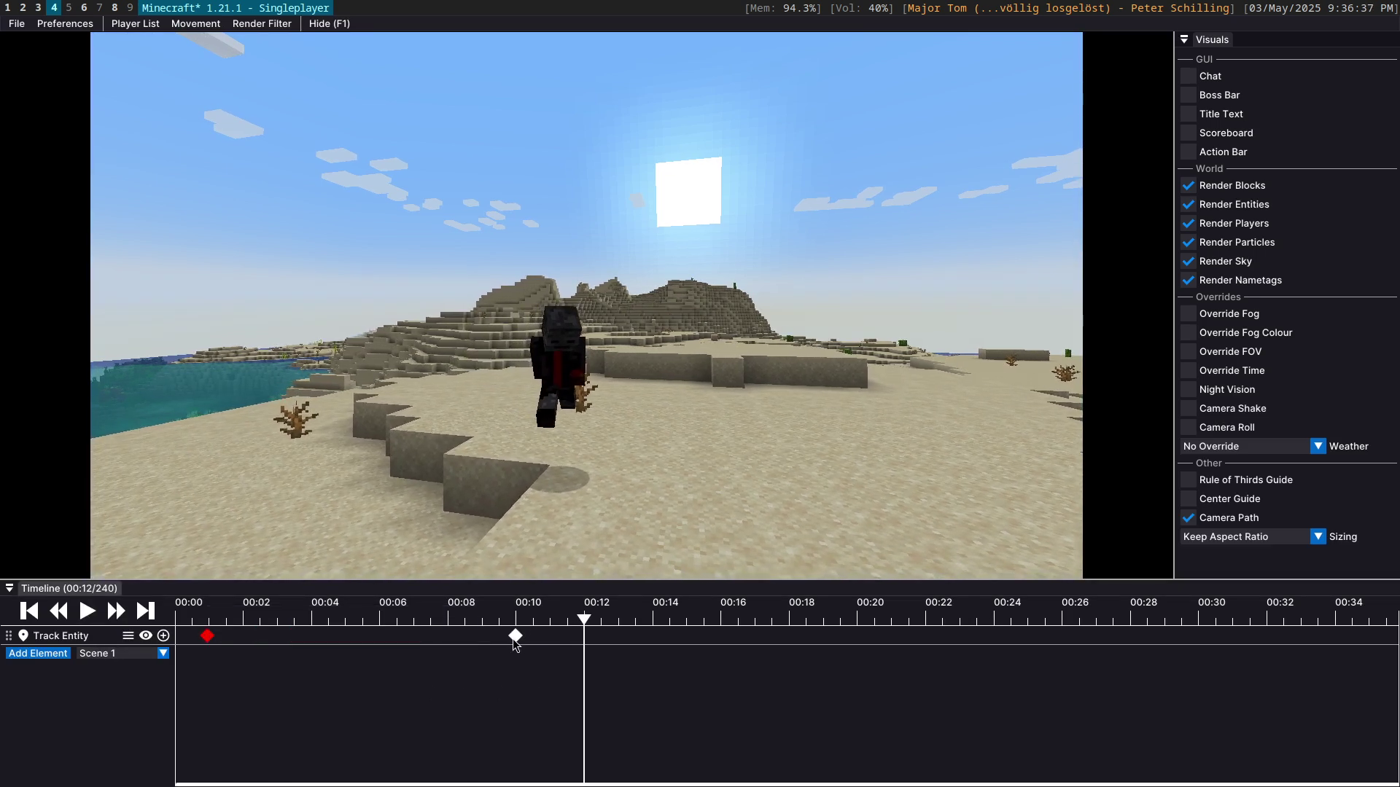
{"action": "left_click", "coordinate": [515, 636]}
{"action": "left_click", "coordinate": [552, 646]}
{"action": "left_click", "coordinate": [331, 686]}
Step: Play the shot from the first keyframe to examine root tracking, then pause past the second keyframe and view the player
{"action": "left_click", "coordinate": [207, 618]}
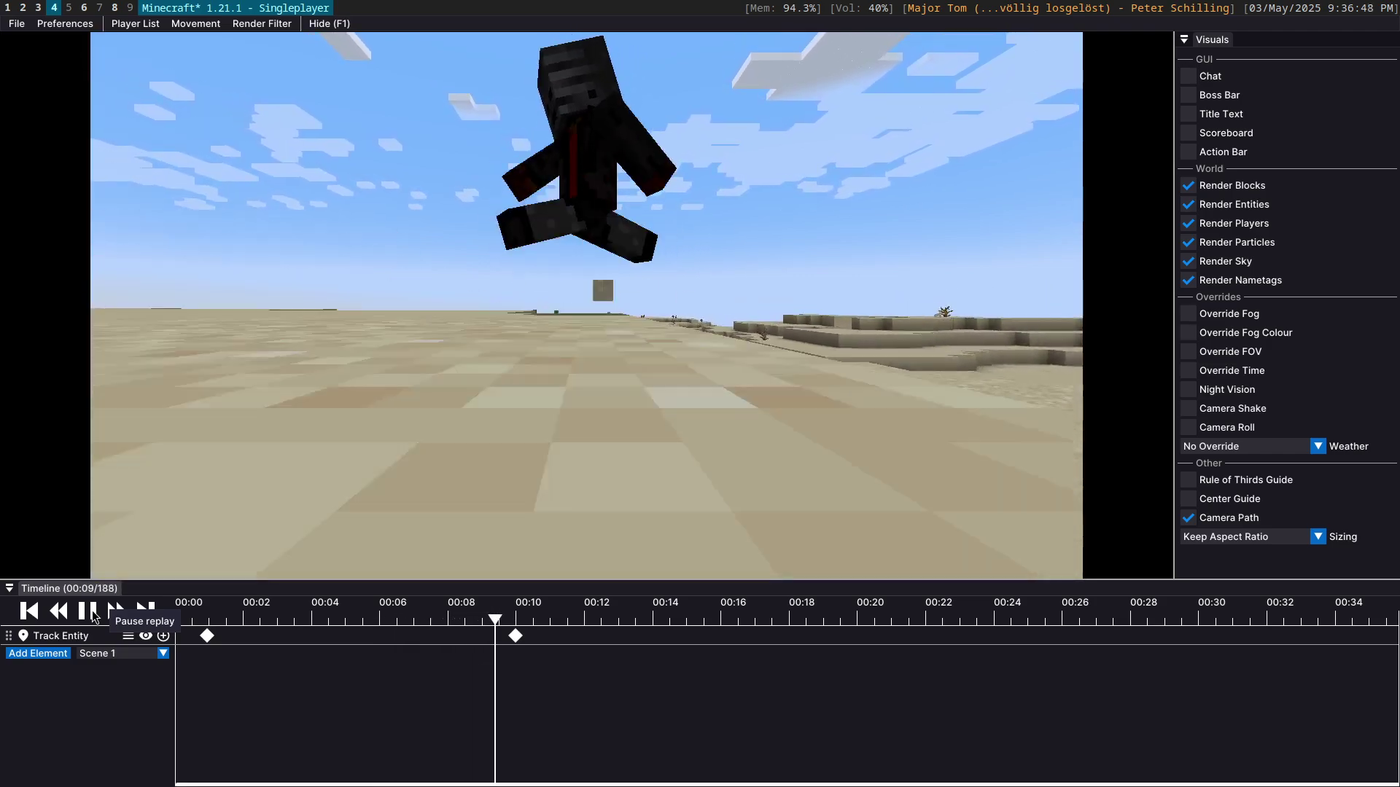
{"action": "left_click", "coordinate": [93, 615]}
{"action": "left_click_drag", "start_coordinate": [588, 308], "coordinate": [569, 357]}
{"action": "key", "text": "space"}
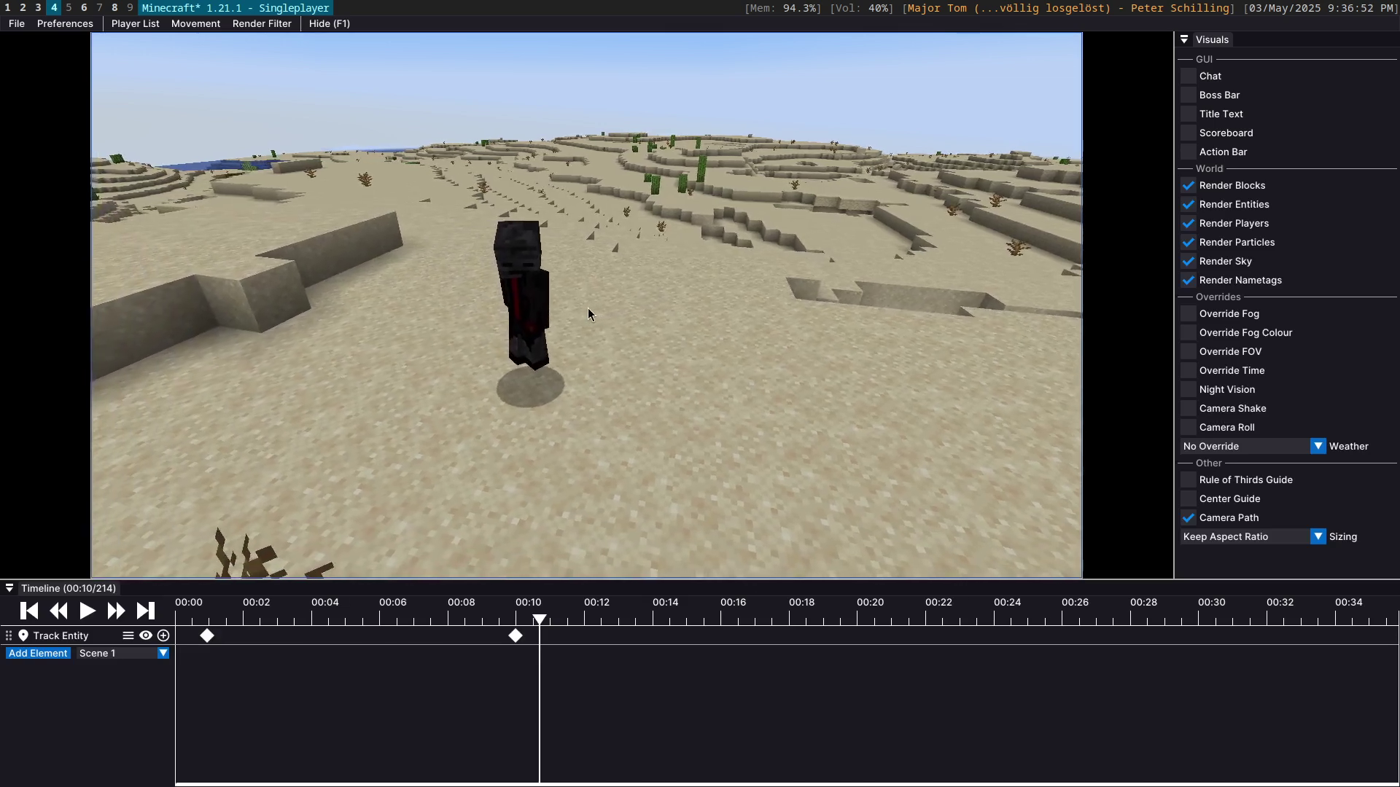
Step: Set the third View Offset value to 20 on both Track Entity keyframes
{"action": "left_click_drag", "start_coordinate": [587, 307], "coordinate": [610, 316]}
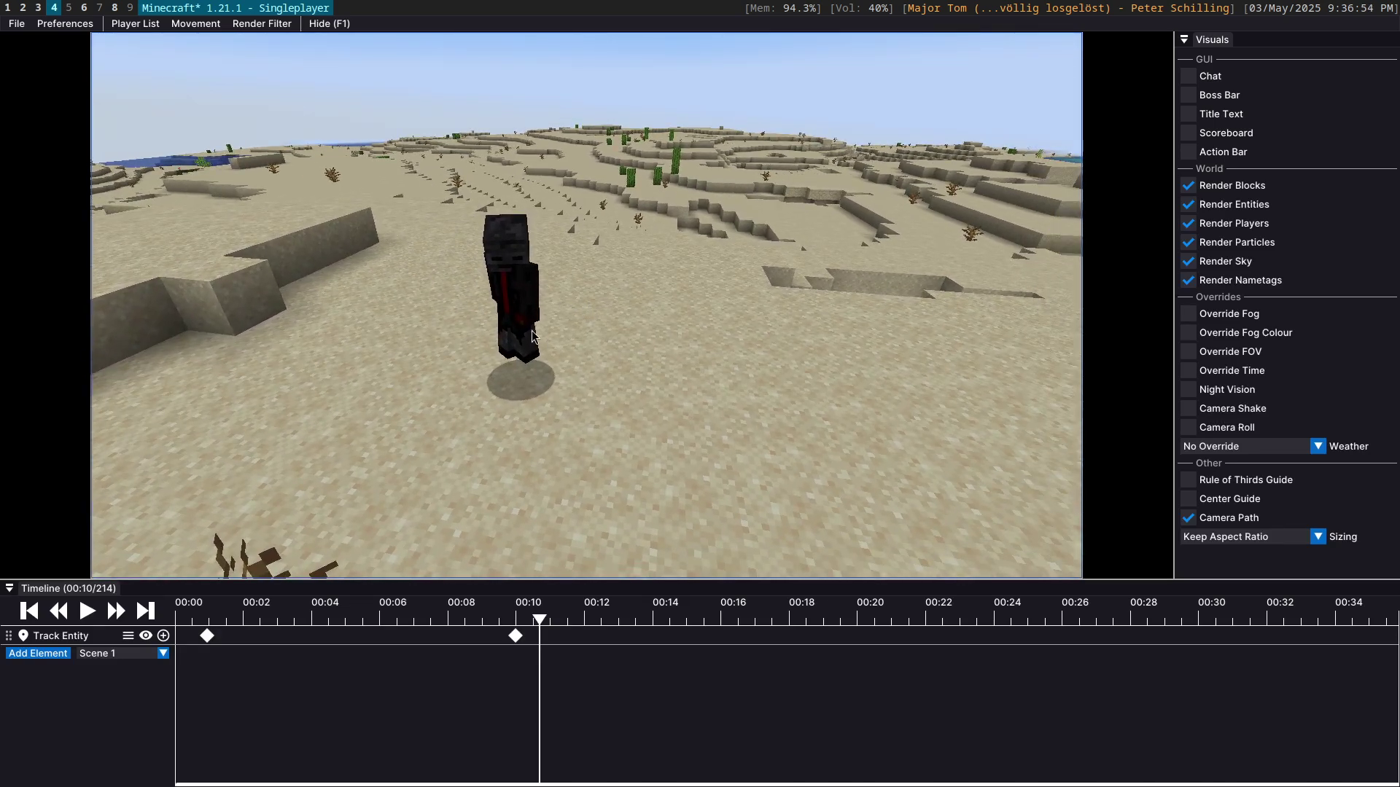
{"action": "right_click", "coordinate": [209, 636]}
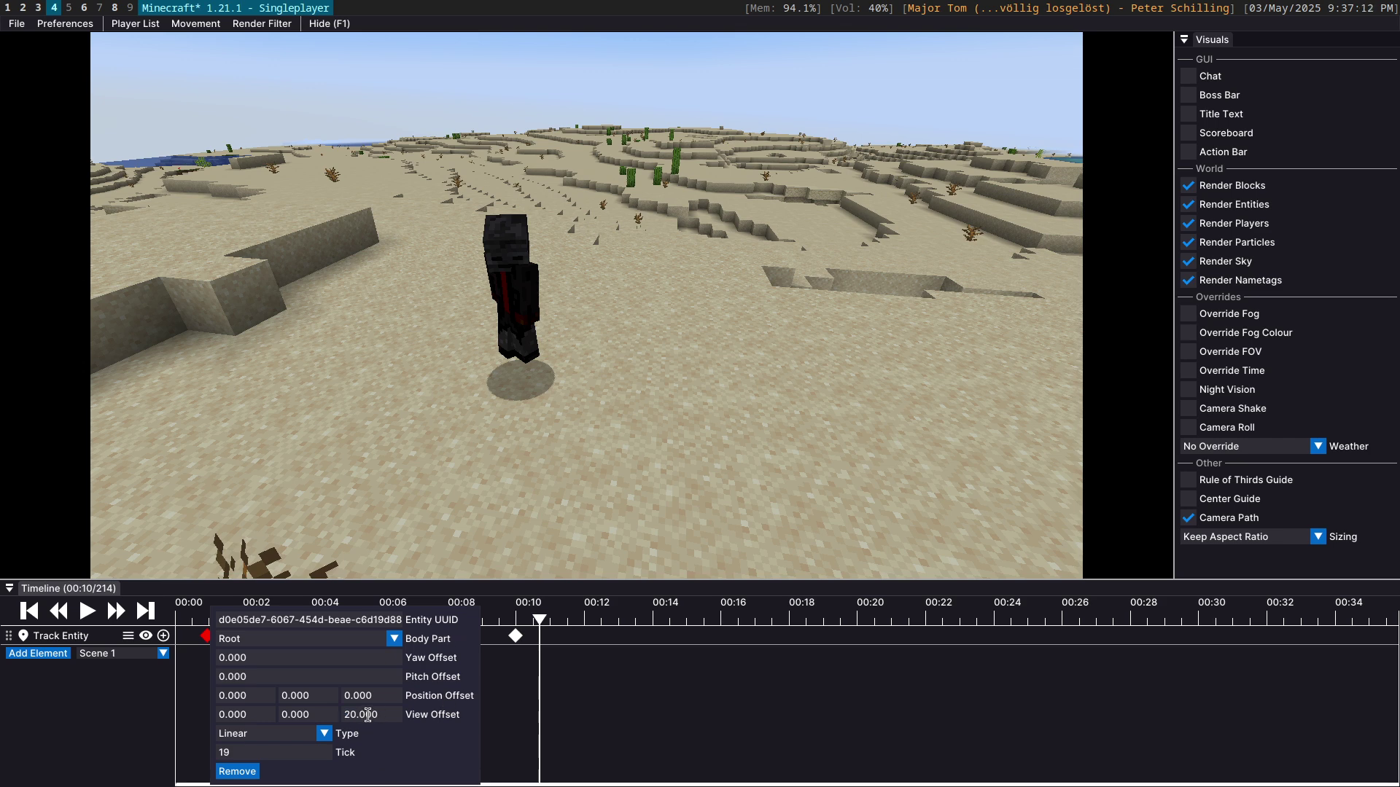
{"action": "left_click", "coordinate": [515, 637]}
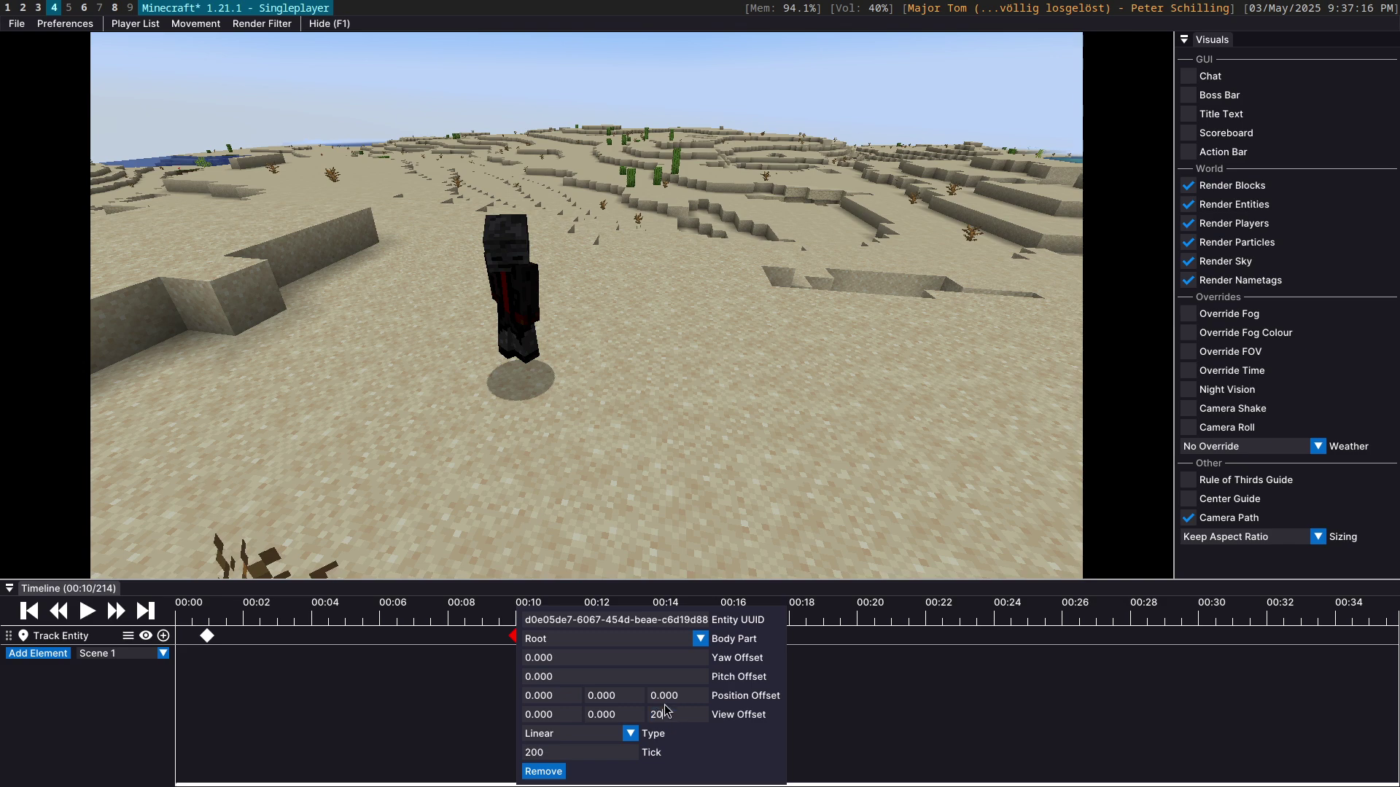
{"action": "left_click", "coordinate": [413, 674]}
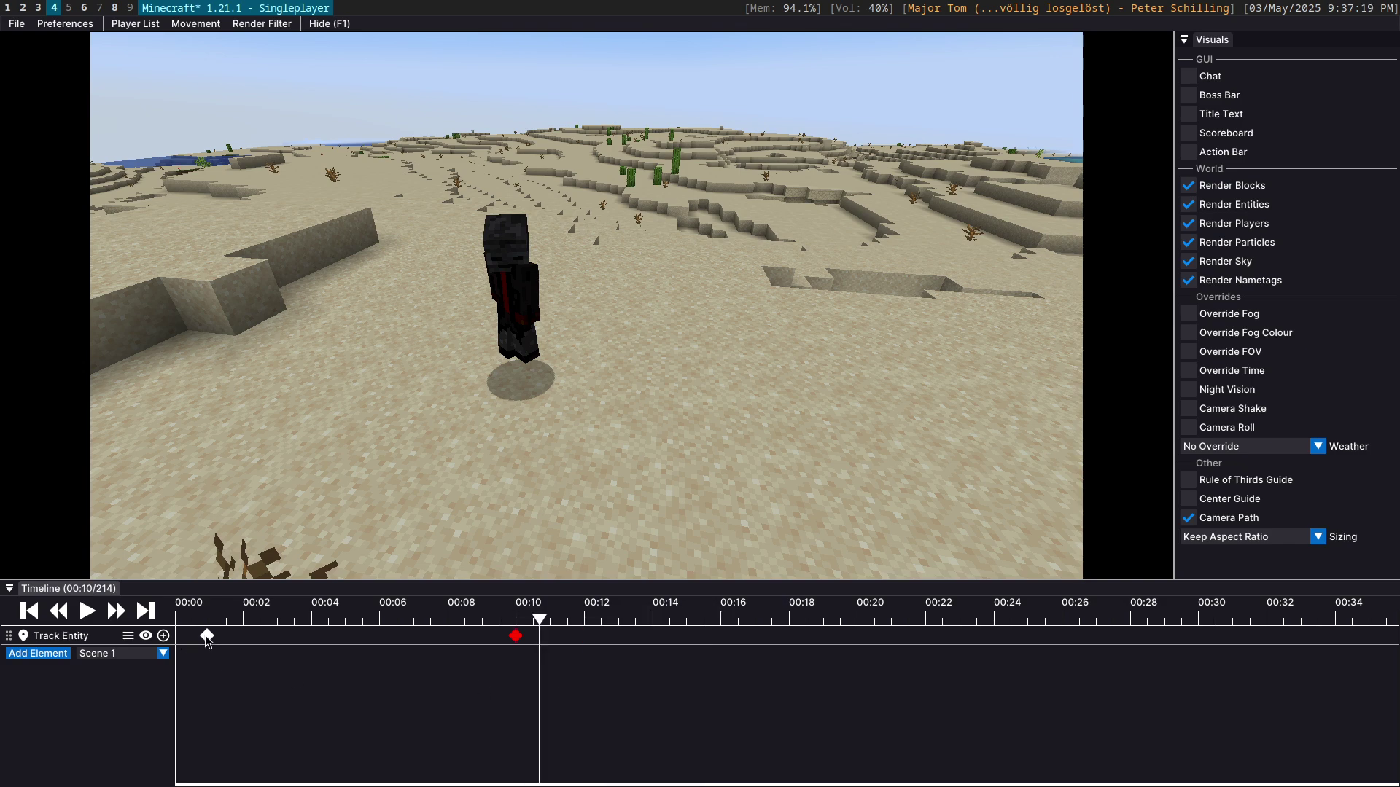
Step: Show the debug overlay to check the facing angles and set Pitch Offset to 45 on both Track Entity keyframes
{"action": "key", "text": "F3"}
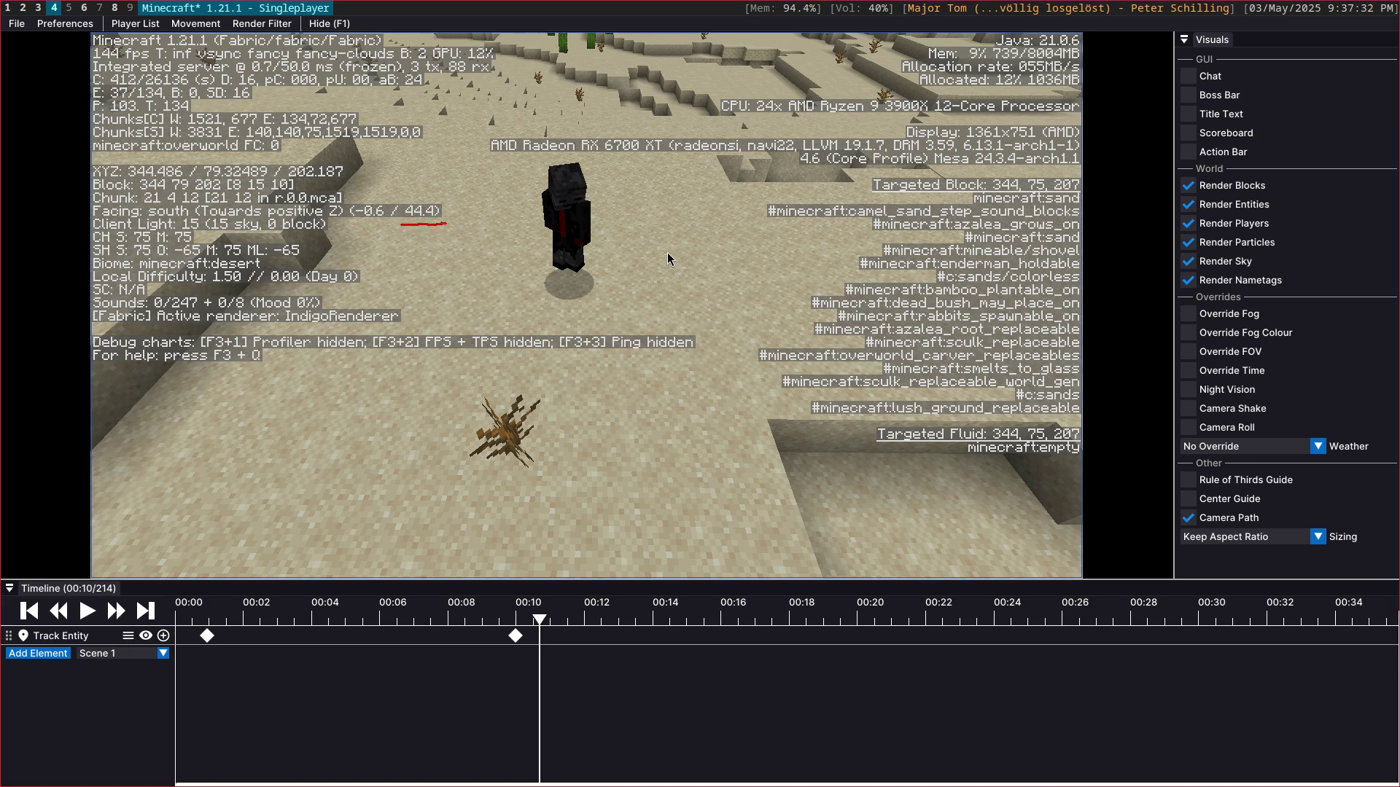
{"action": "left_click", "coordinate": [208, 636]}
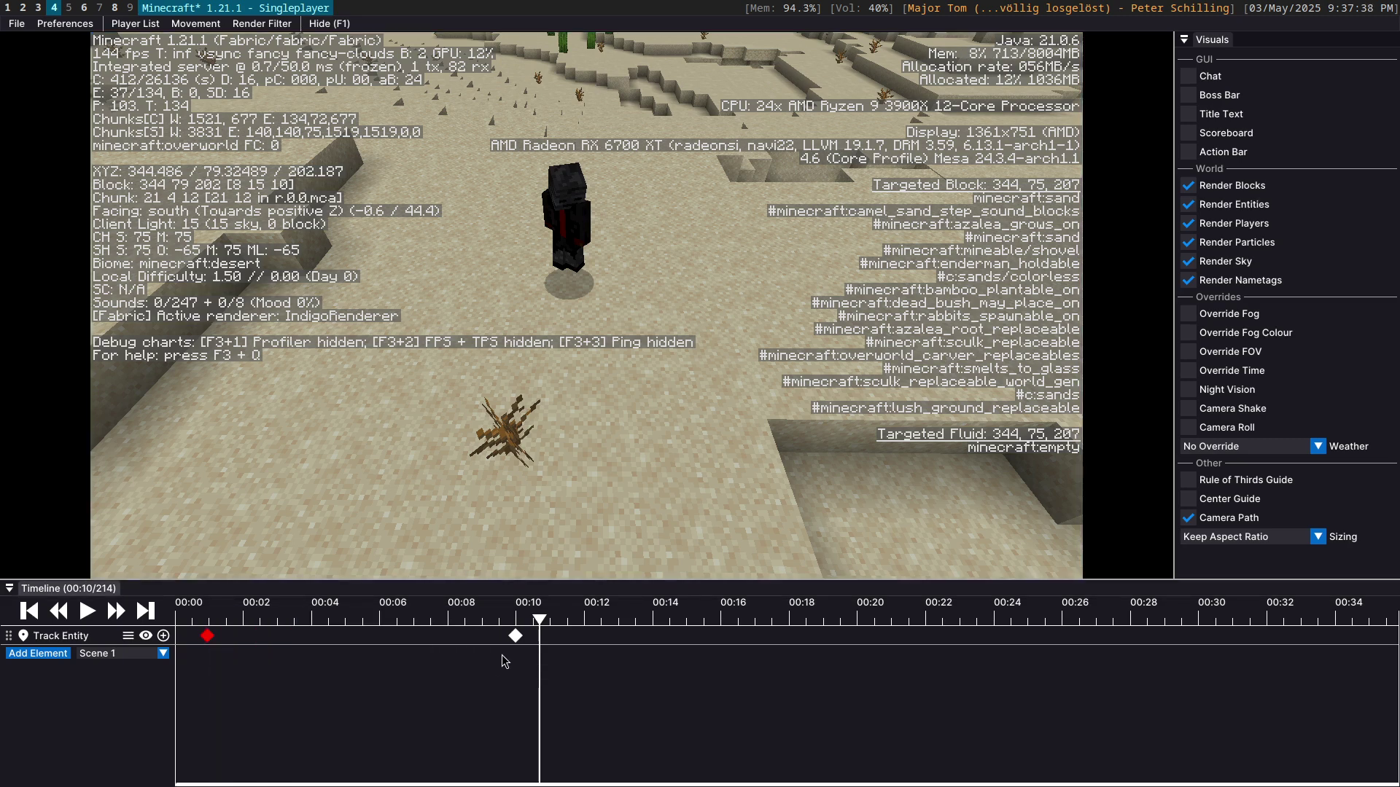
{"action": "left_click", "coordinate": [515, 636]}
{"action": "left_click", "coordinate": [542, 672]}
{"action": "type", "text": "45"}
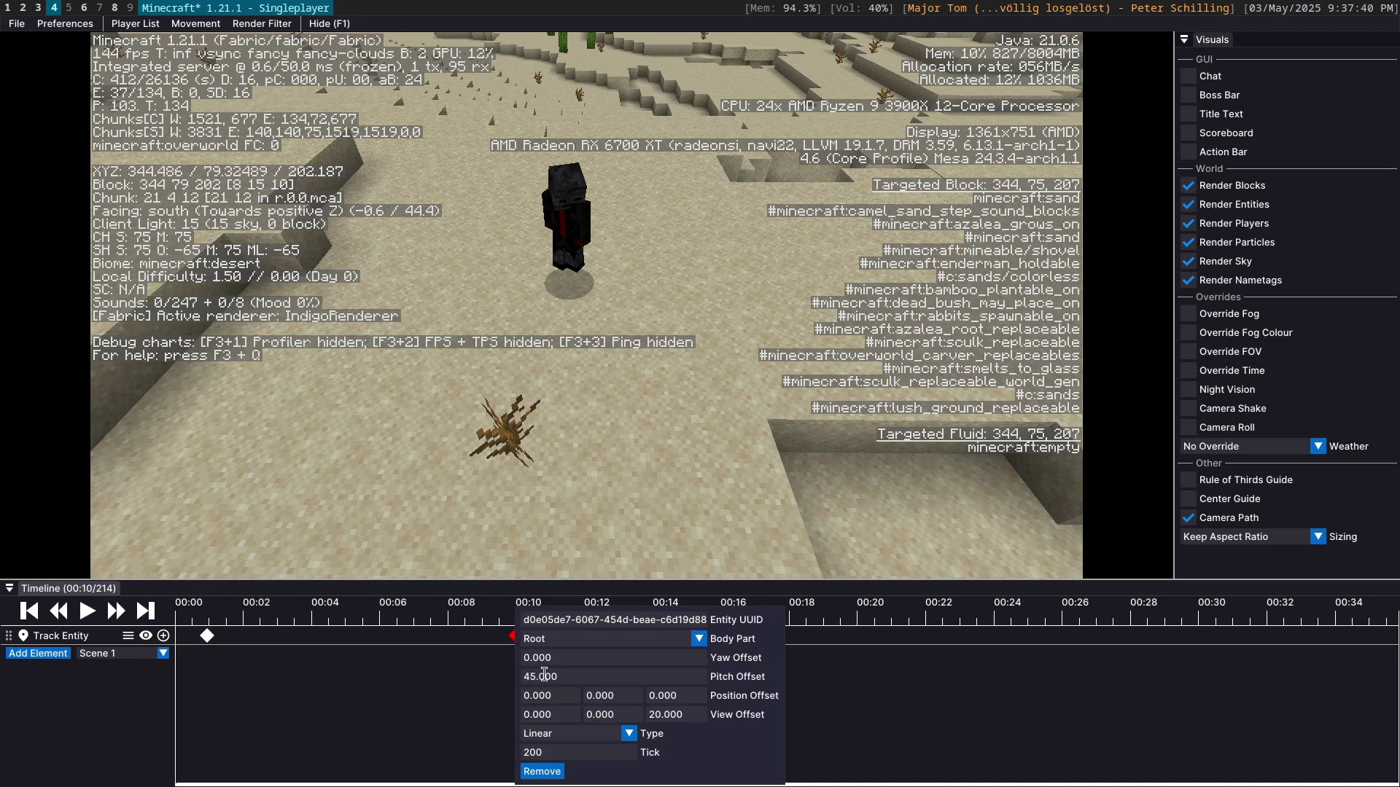
{"action": "left_click", "coordinate": [216, 691]}
Step: Play the shot from just before the first keyframe to examine the pitch offset with and without the debug overlay, then pause
{"action": "left_click", "coordinate": [204, 626]}
{"action": "left_click", "coordinate": [86, 613]}
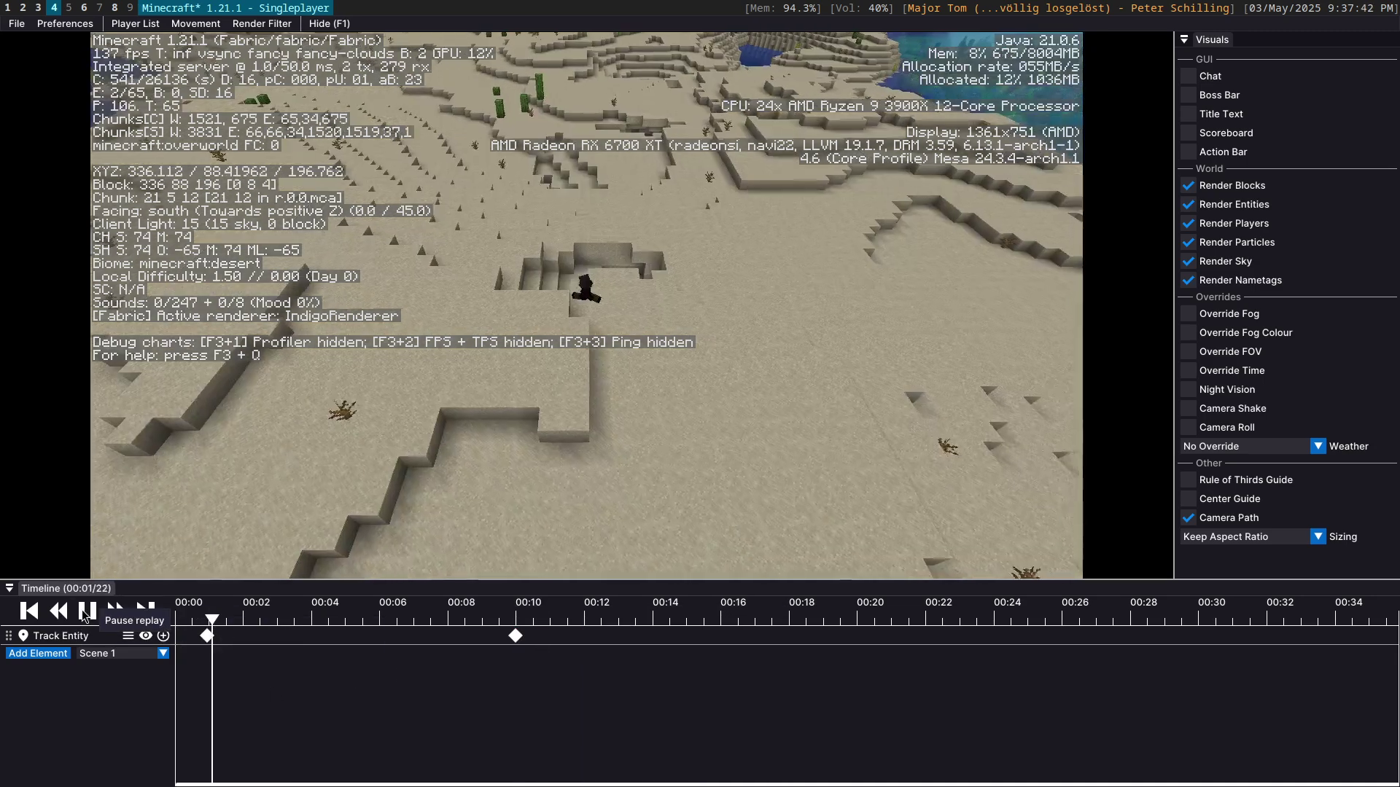
{"action": "key", "text": "F3"}
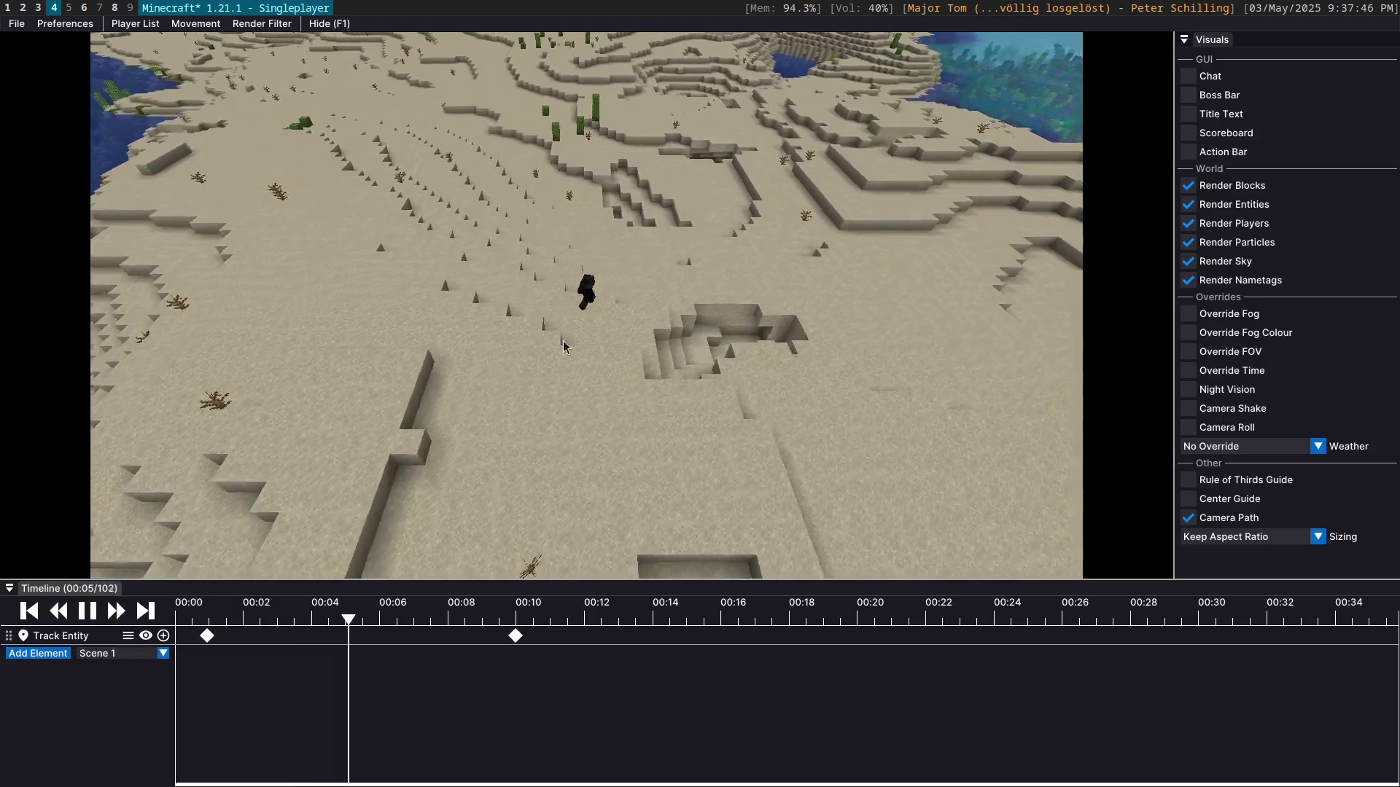
{"action": "key", "text": "F3"}
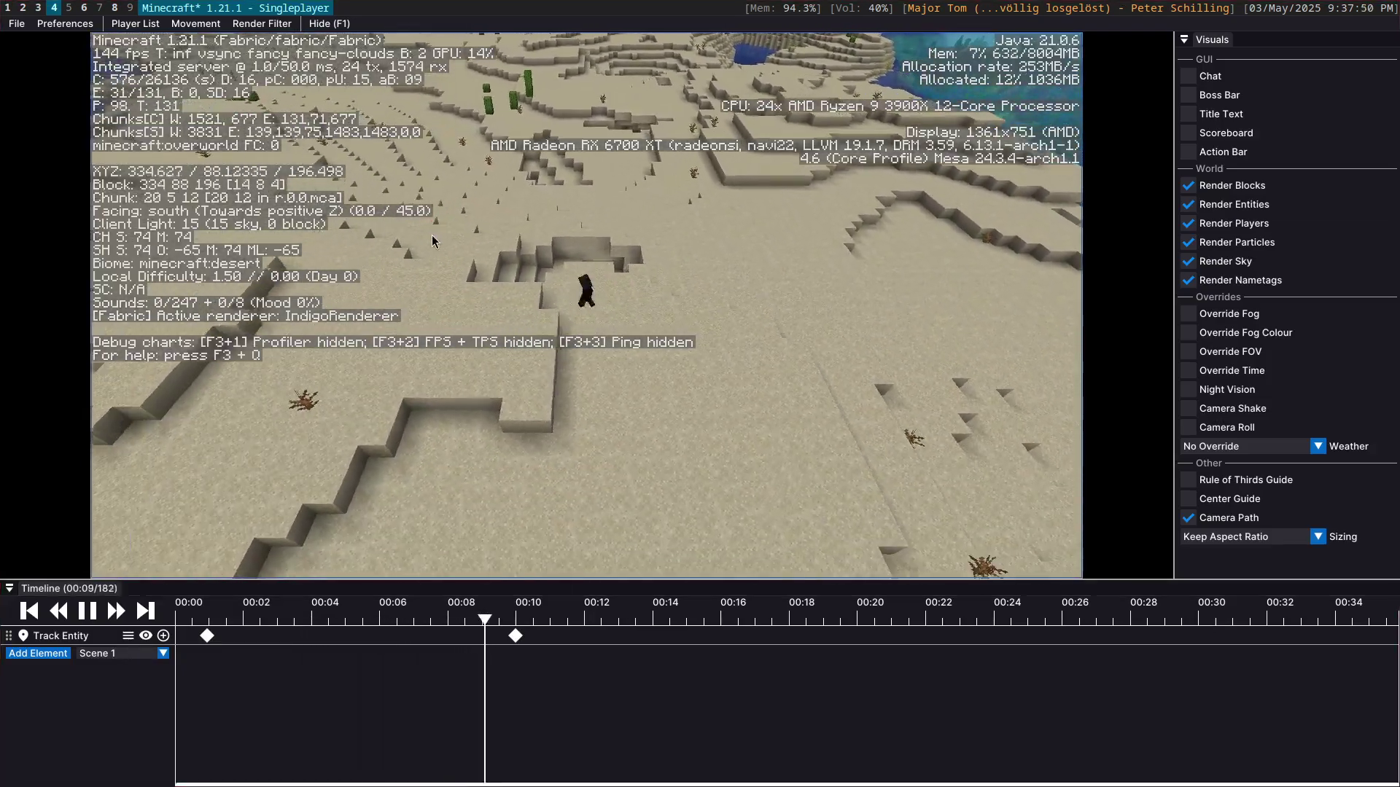
{"action": "left_click", "coordinate": [88, 611]}
Step: Set Yaw Offset to 45 on the second Track Entity keyframe
{"action": "left_click", "coordinate": [207, 636]}
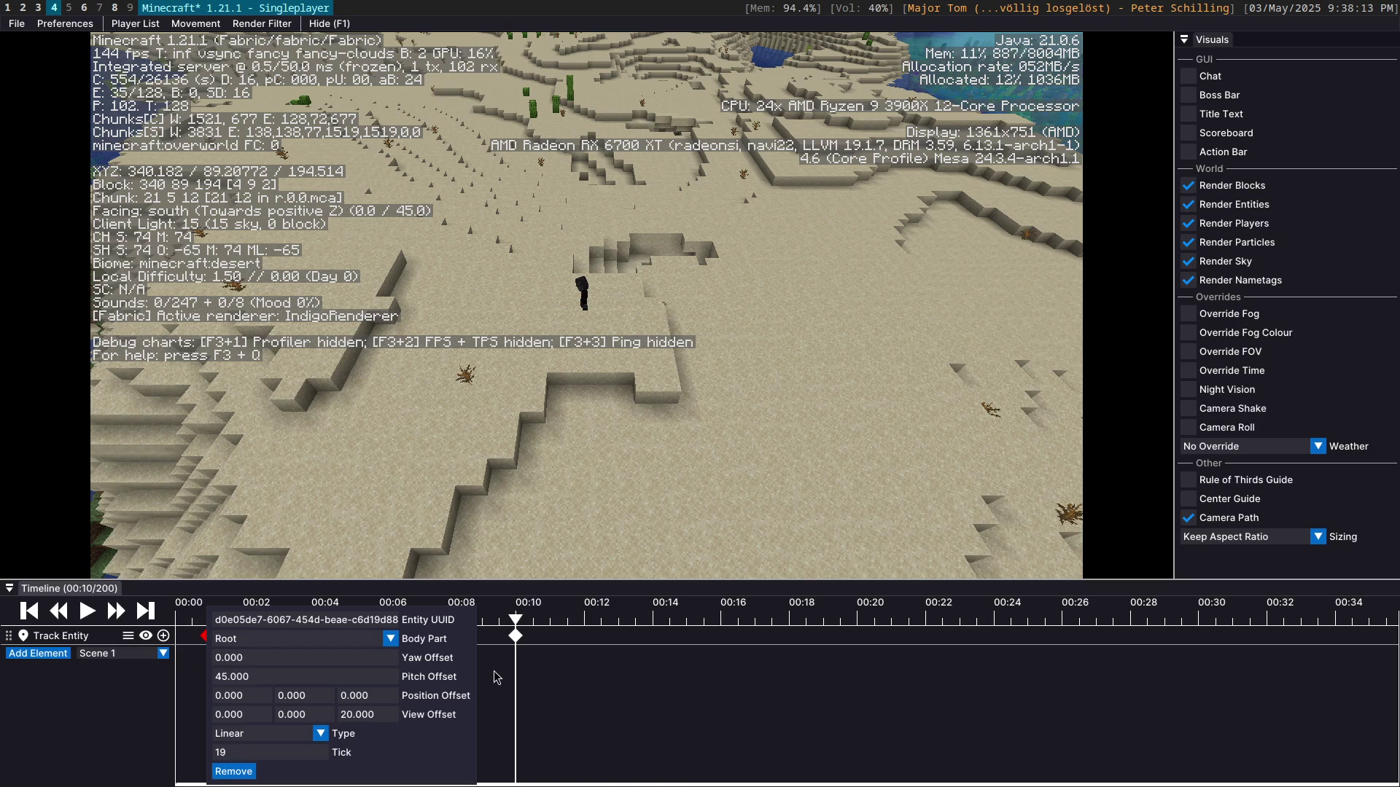
{"action": "left_click", "coordinate": [515, 635]}
{"action": "left_click", "coordinate": [516, 635]}
{"action": "left_click", "coordinate": [550, 656]}
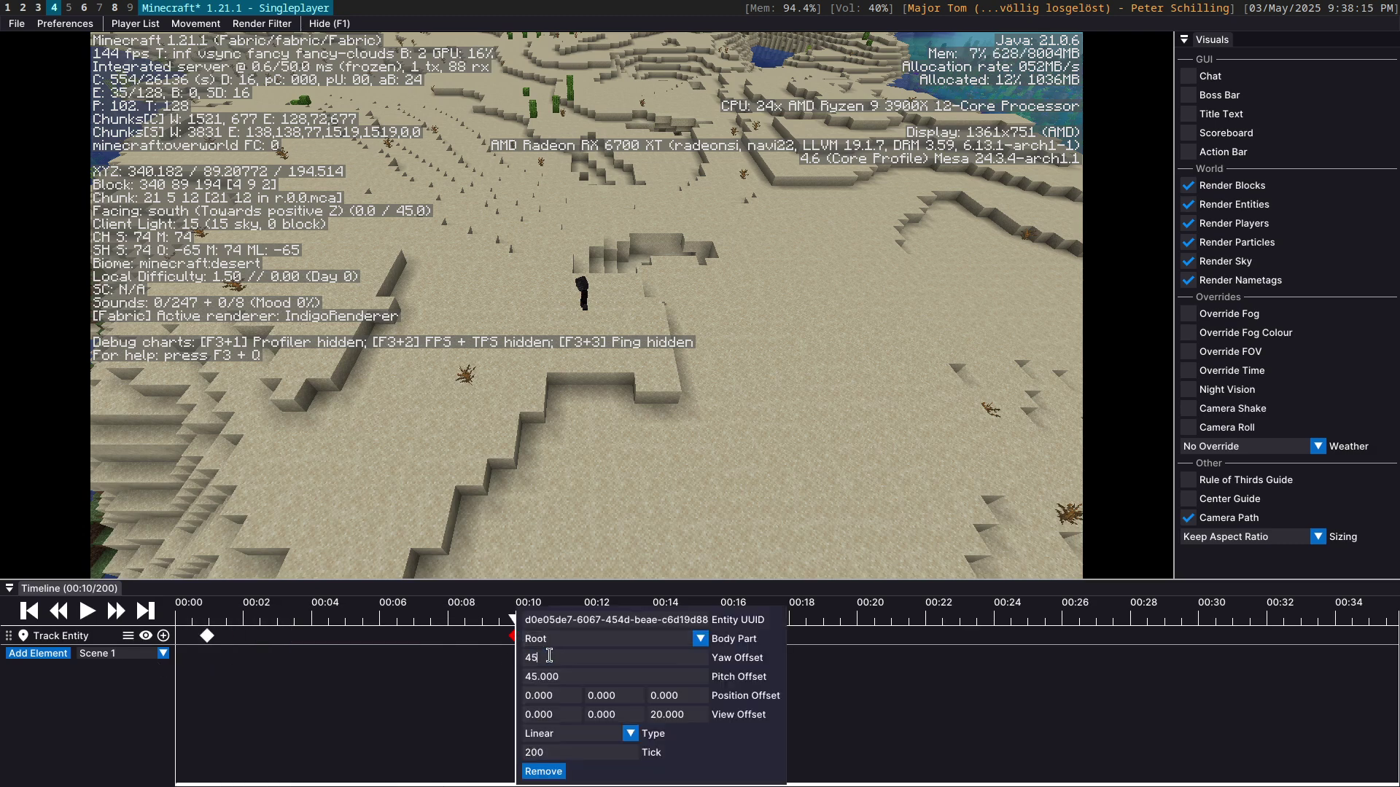
Step: Play the shot from just before the first keyframe to examine the yaw rotation, then pause before the second keyframe and hide the debug overlay
{"action": "left_click", "coordinate": [212, 623]}
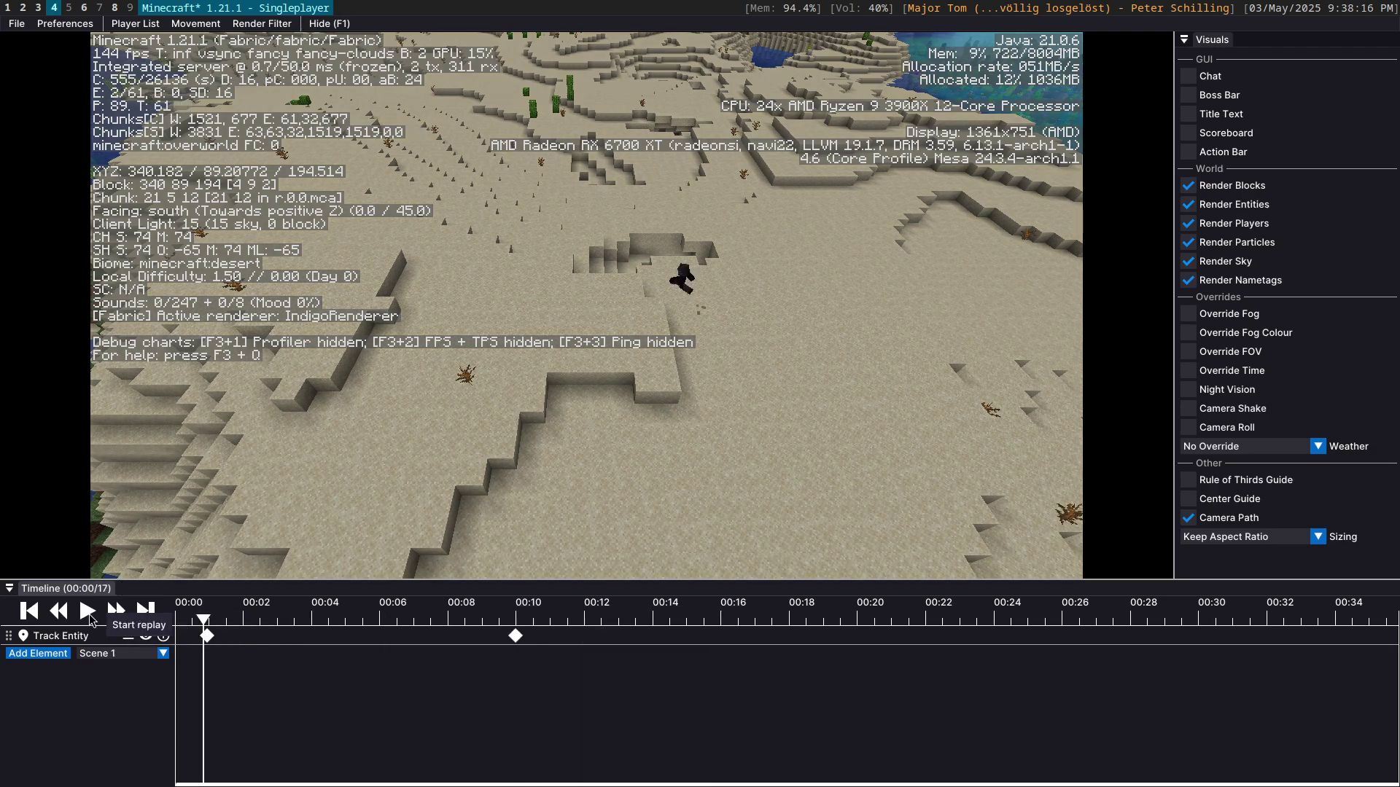
{"action": "left_click", "coordinate": [87, 611]}
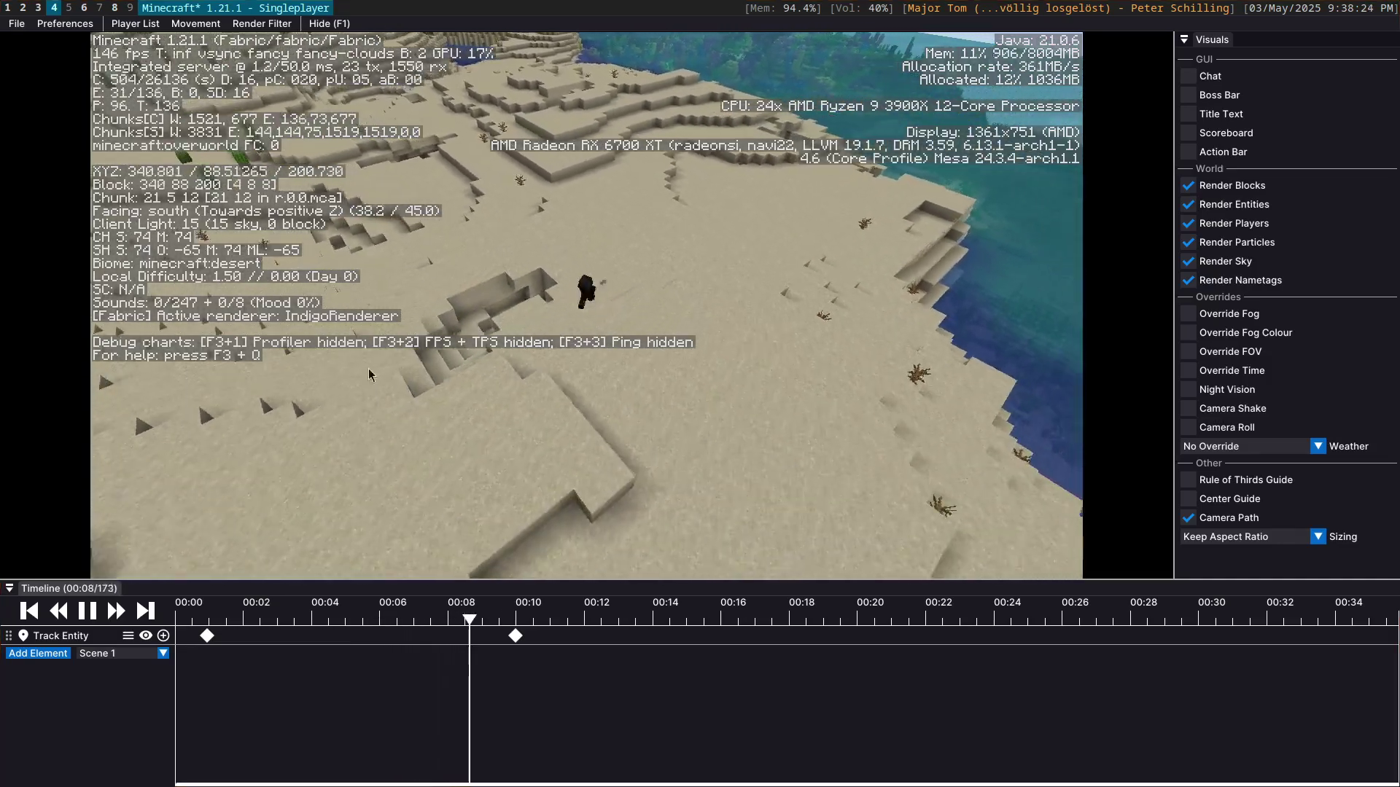
{"action": "key", "text": "space"}
{"action": "key", "text": "F3"}
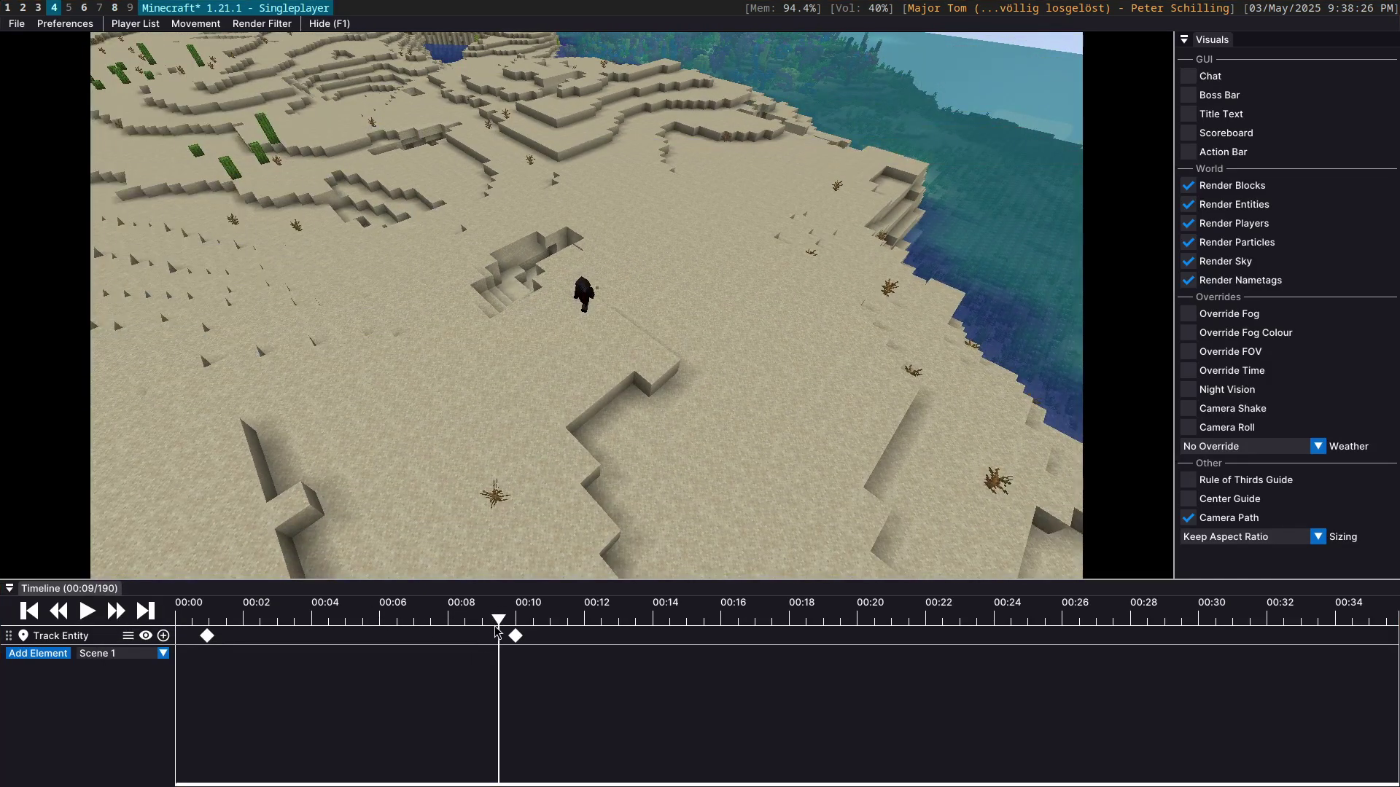
Step: Set the third View Offset value to 0.5 on the second keyframe and play the shot up to it to examine the approach
{"action": "left_click", "coordinate": [515, 637]}
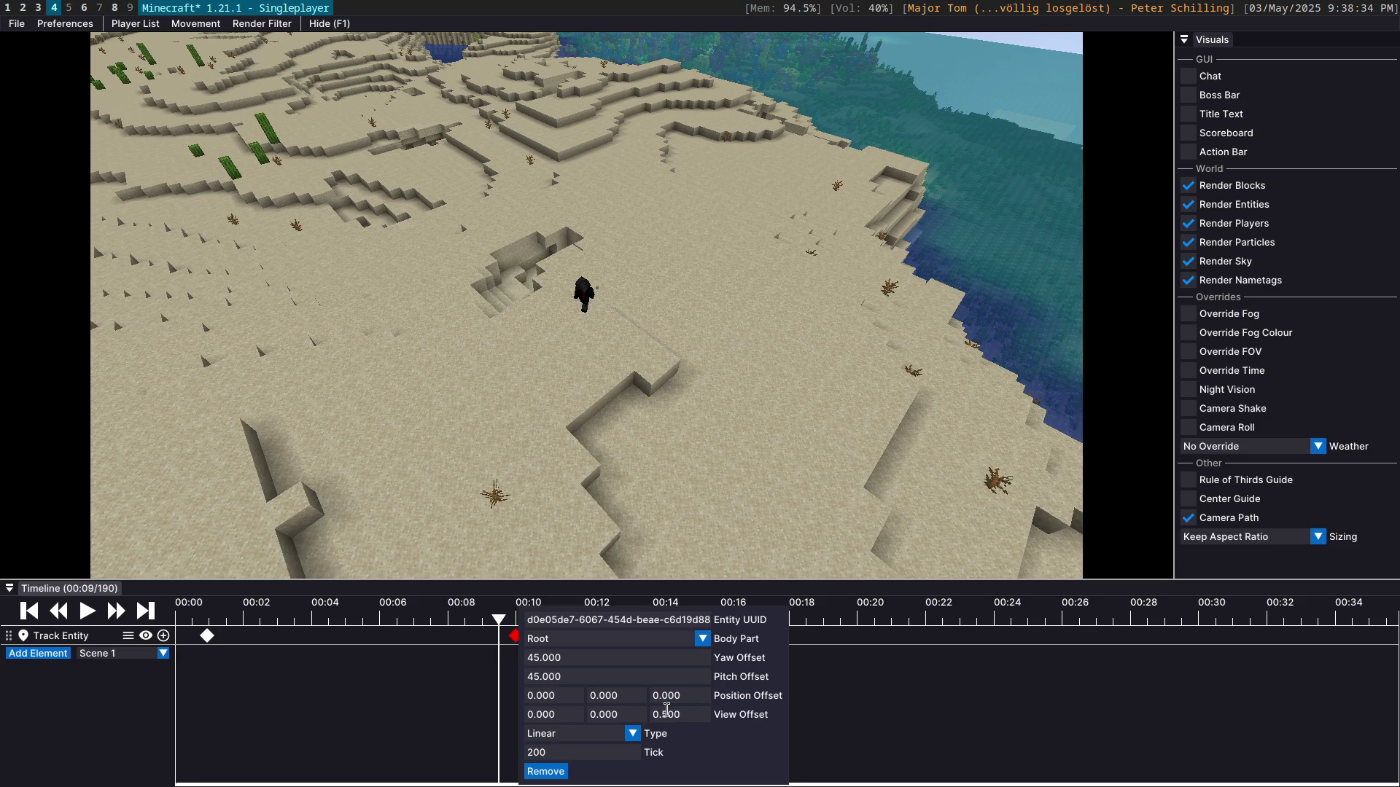
{"action": "left_click", "coordinate": [355, 679]}
{"action": "left_click", "coordinate": [204, 620]}
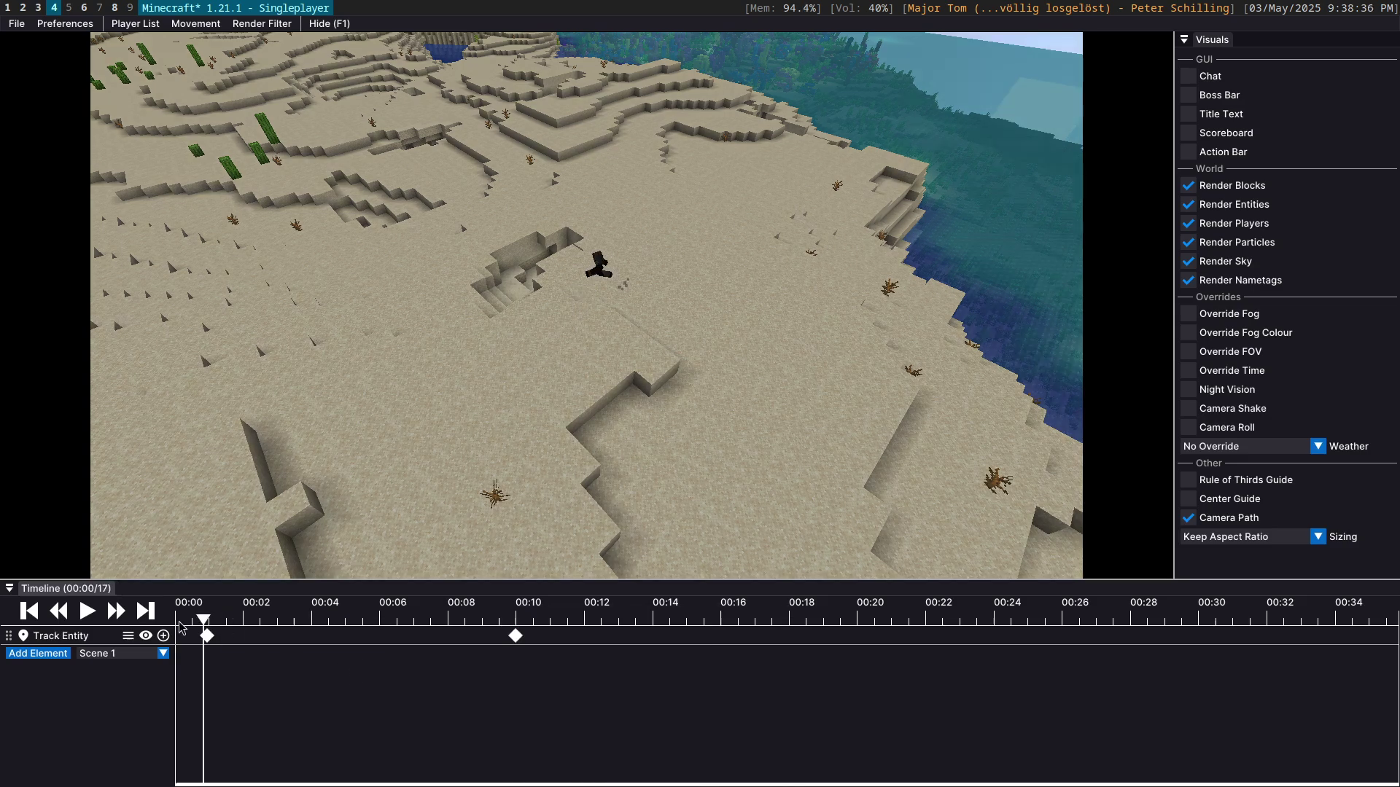
{"action": "left_click", "coordinate": [97, 617]}
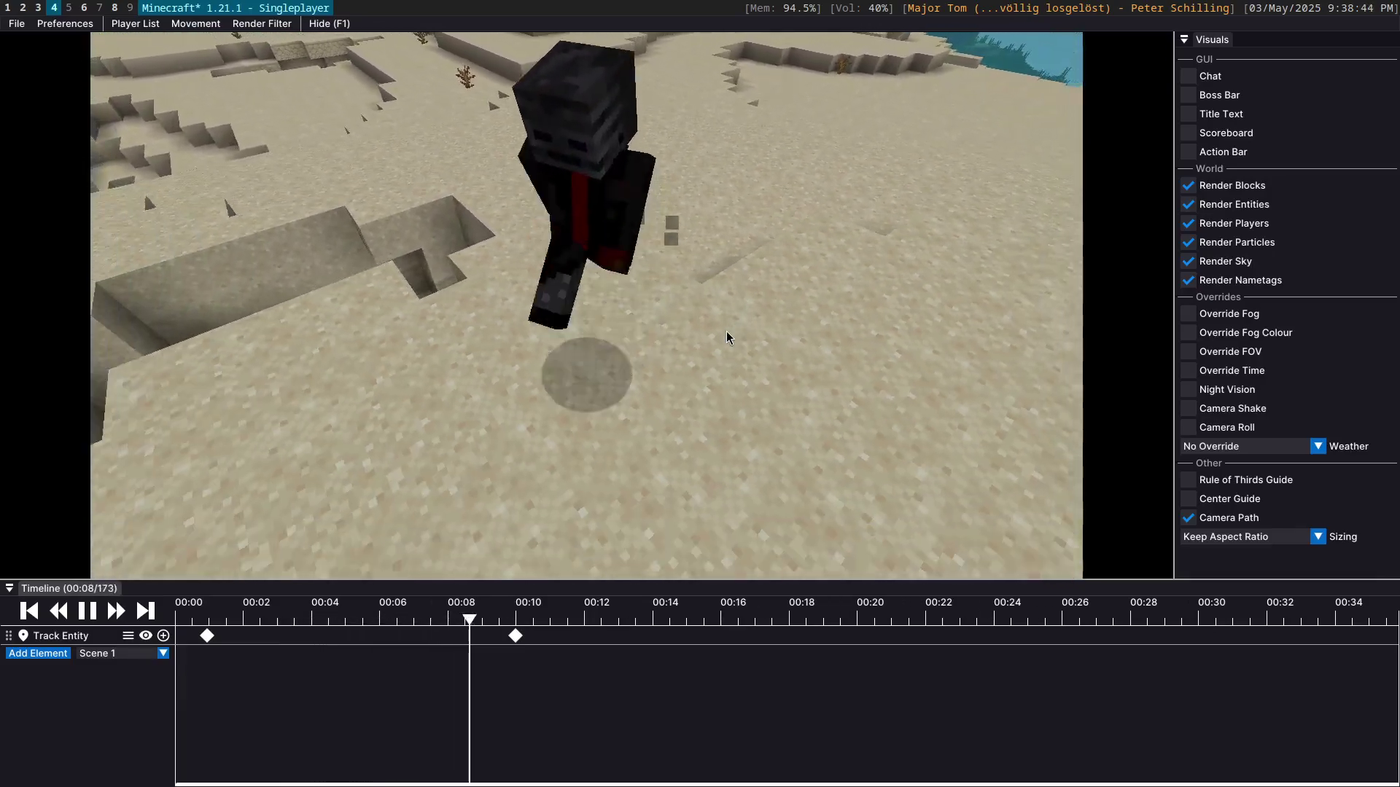
{"action": "left_click", "coordinate": [88, 611]}
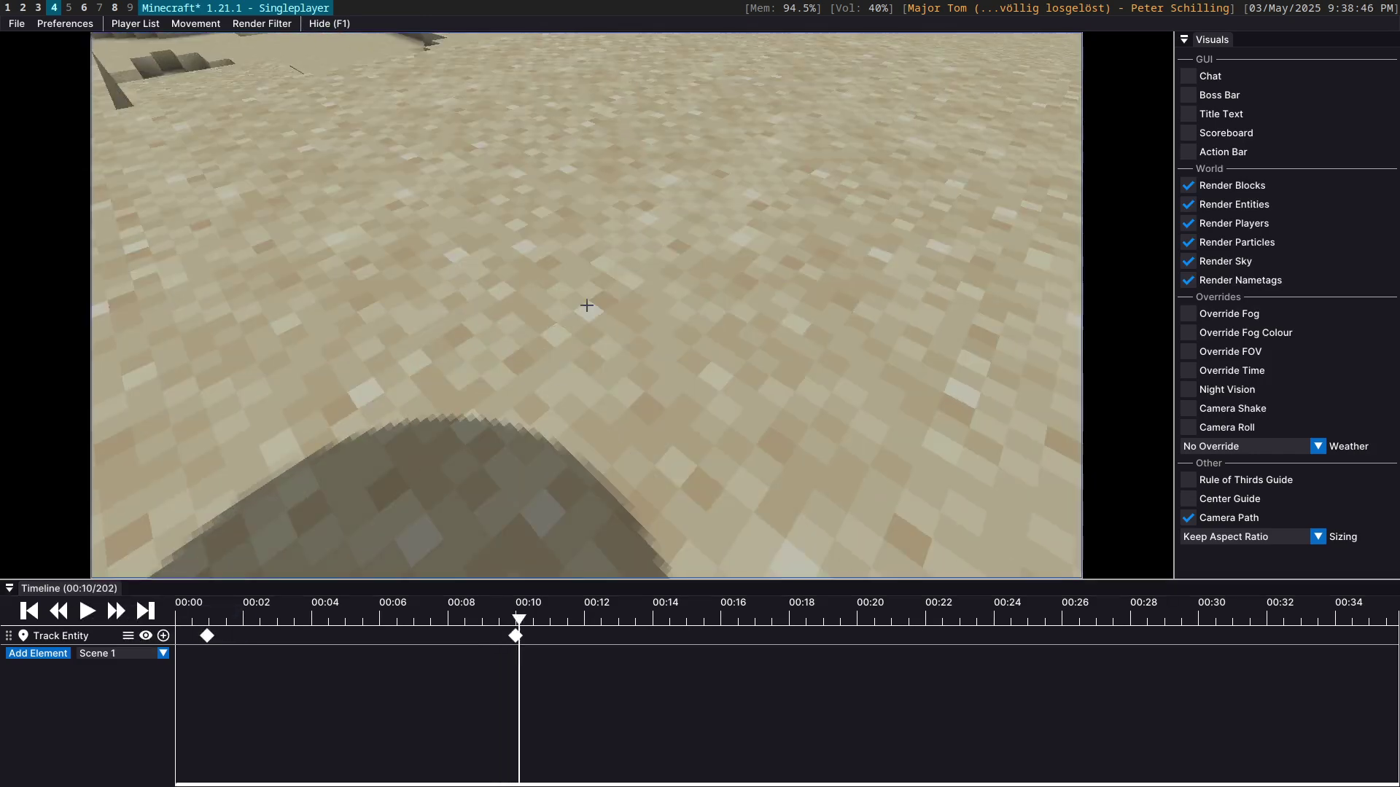
Step: Fly the camera around the paused player, from a distance down to ground level and back up, to examine where the root point sits
{"action": "key", "text": "s"}
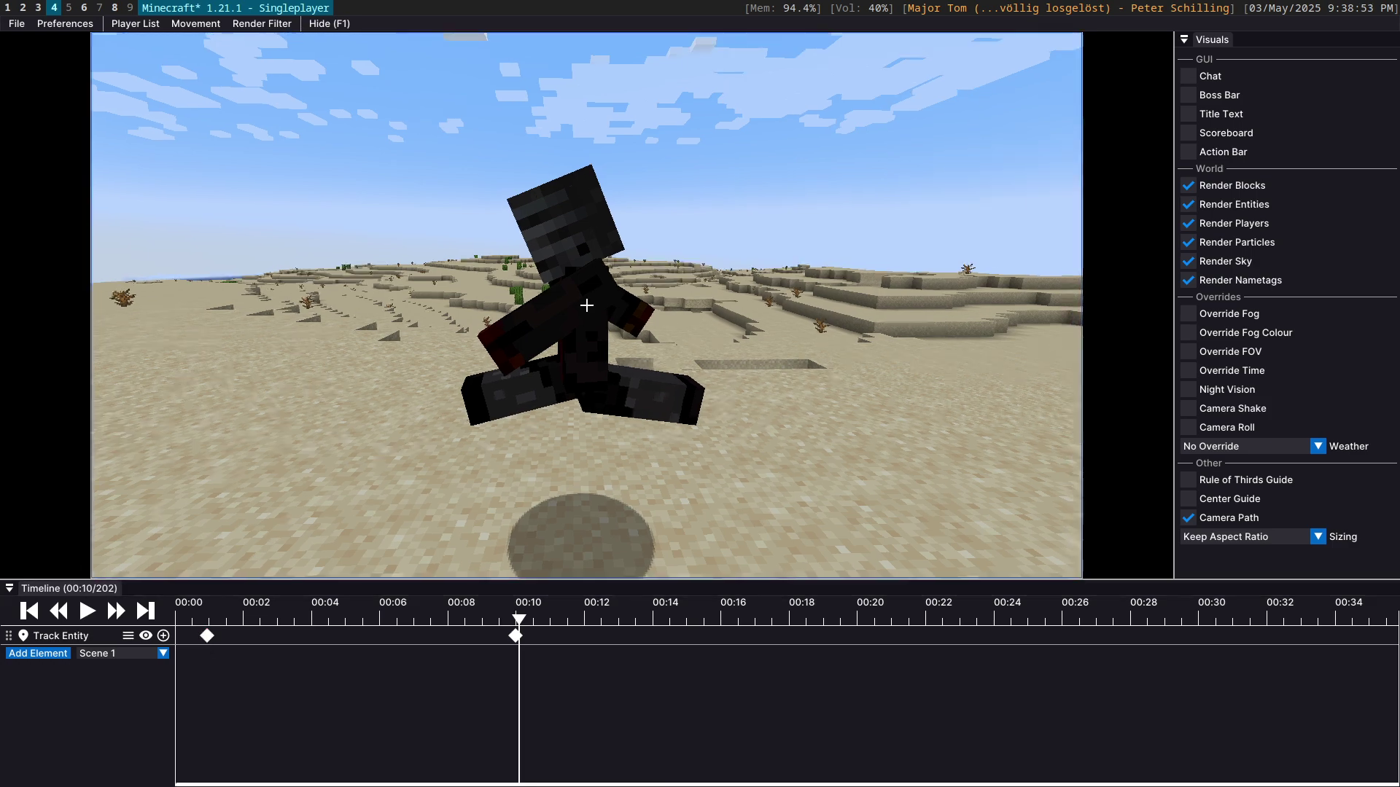
{"action": "right_click", "coordinate": [207, 637]}
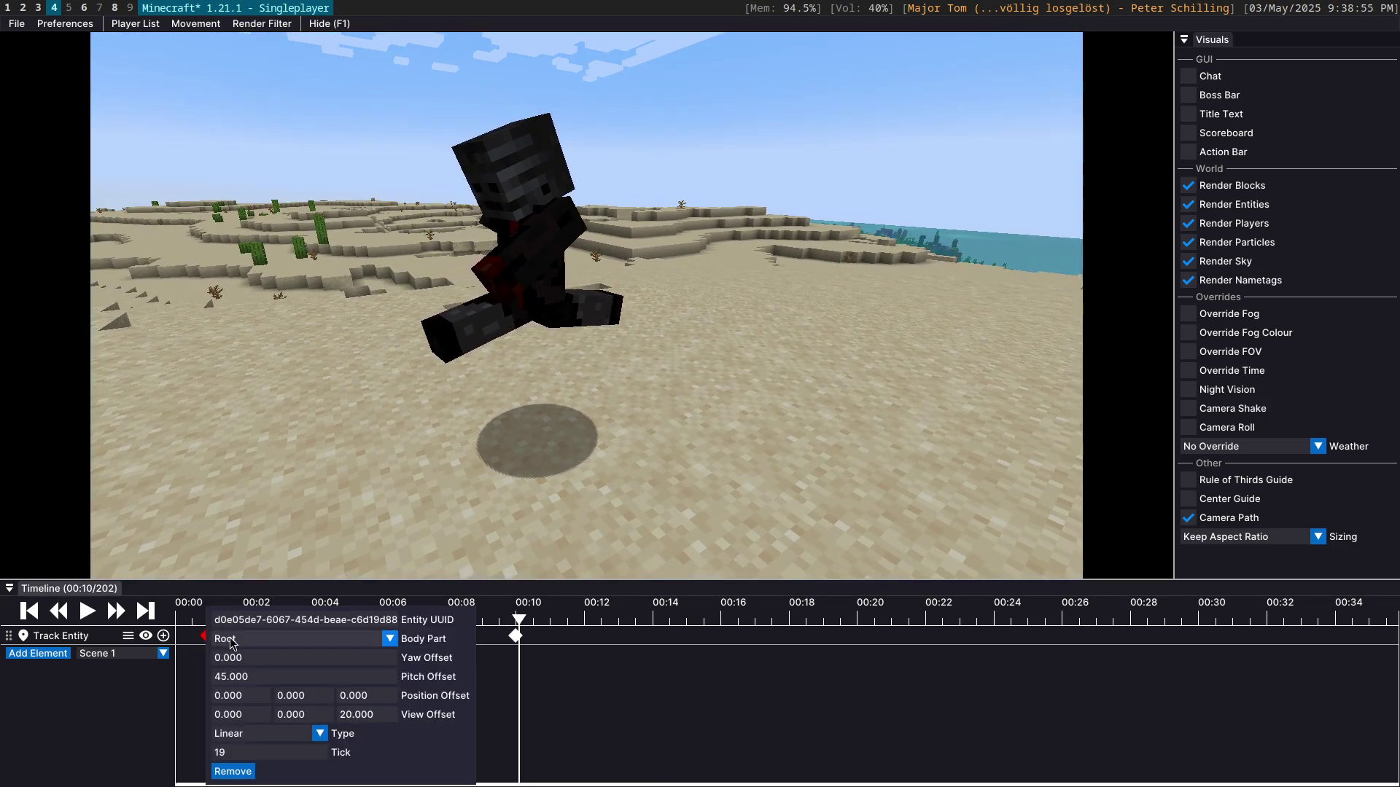
{"action": "left_click", "coordinate": [652, 281]}
{"action": "left_click", "coordinate": [652, 281]}
{"action": "key", "text": "shift"}
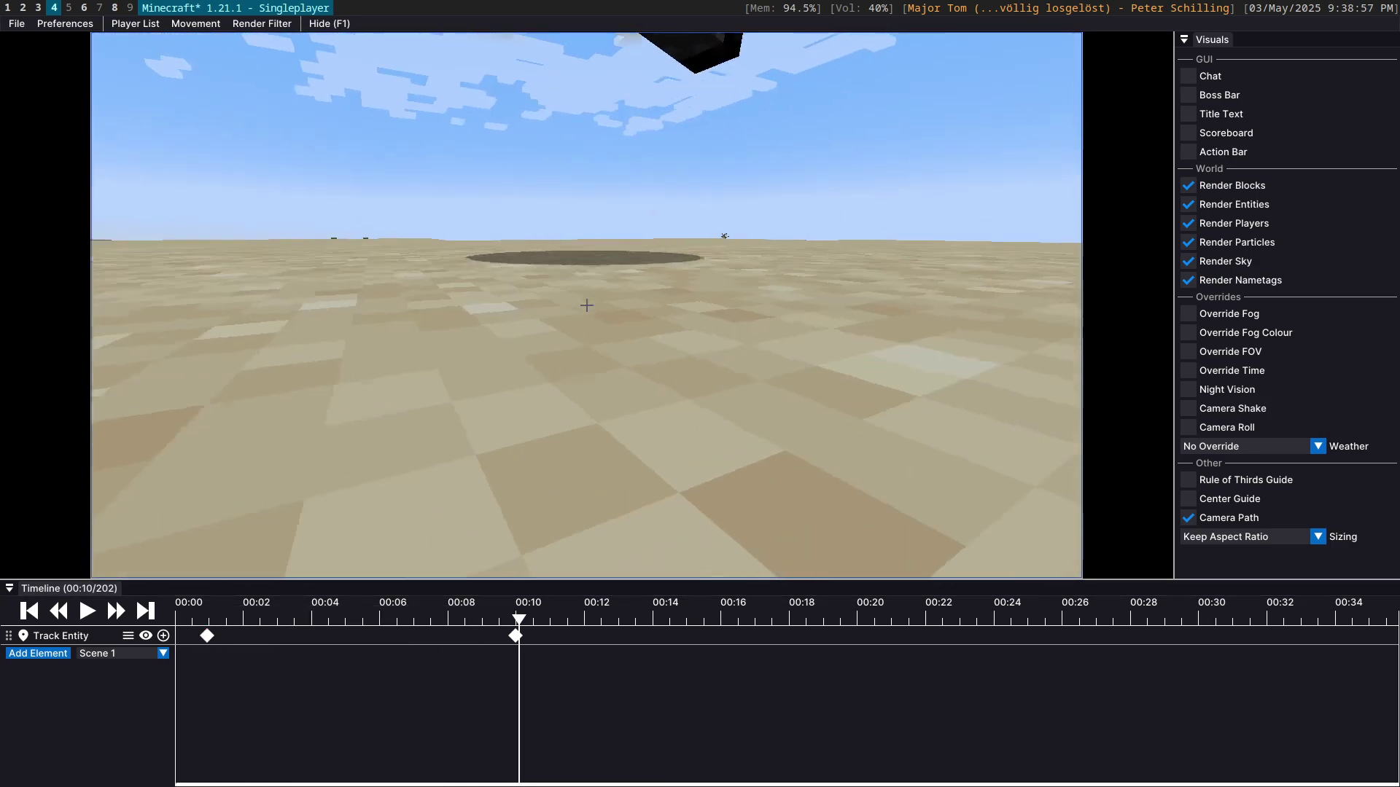
{"action": "key", "text": "space"}
{"action": "key", "text": "s"}
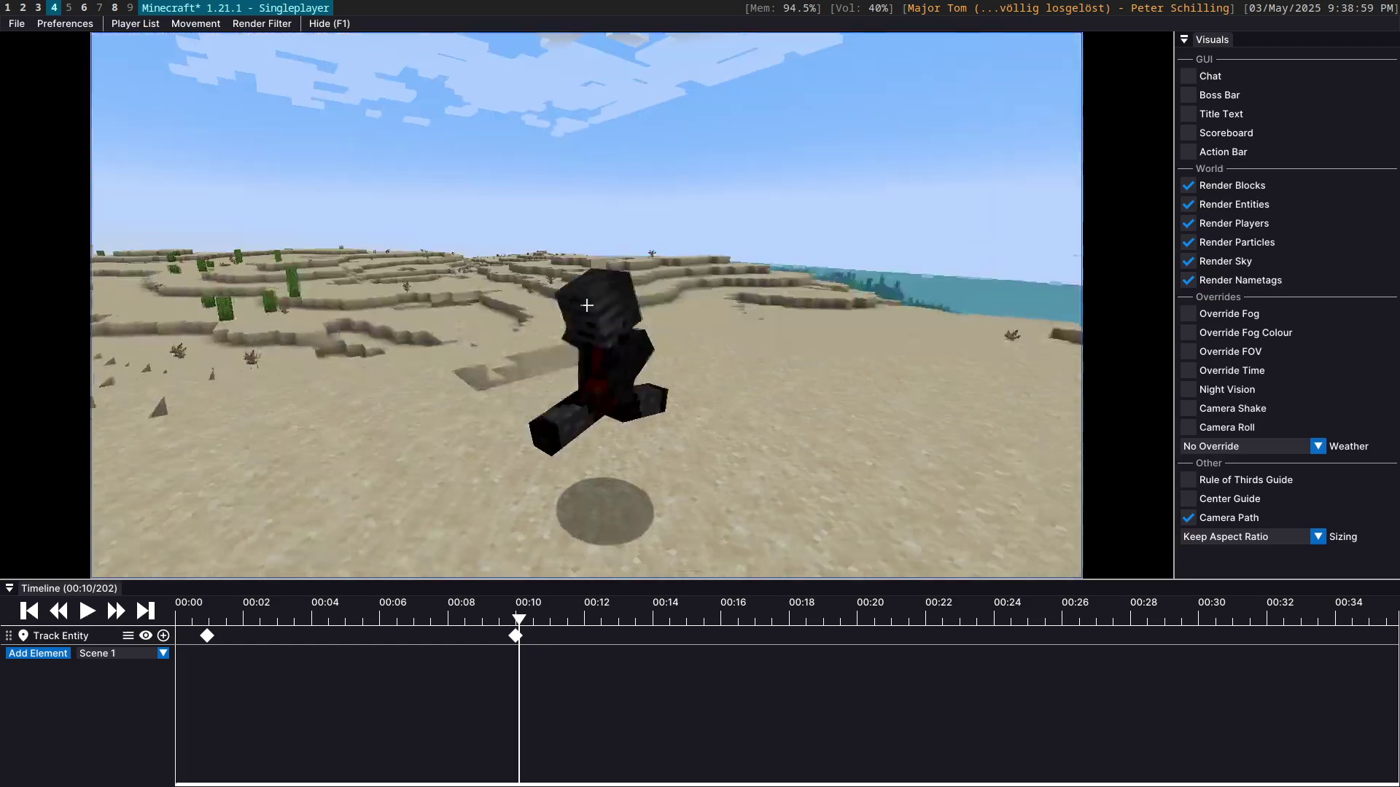
{"action": "left_click_drag", "start_coordinate": [586, 306], "coordinate": [598, 437]}
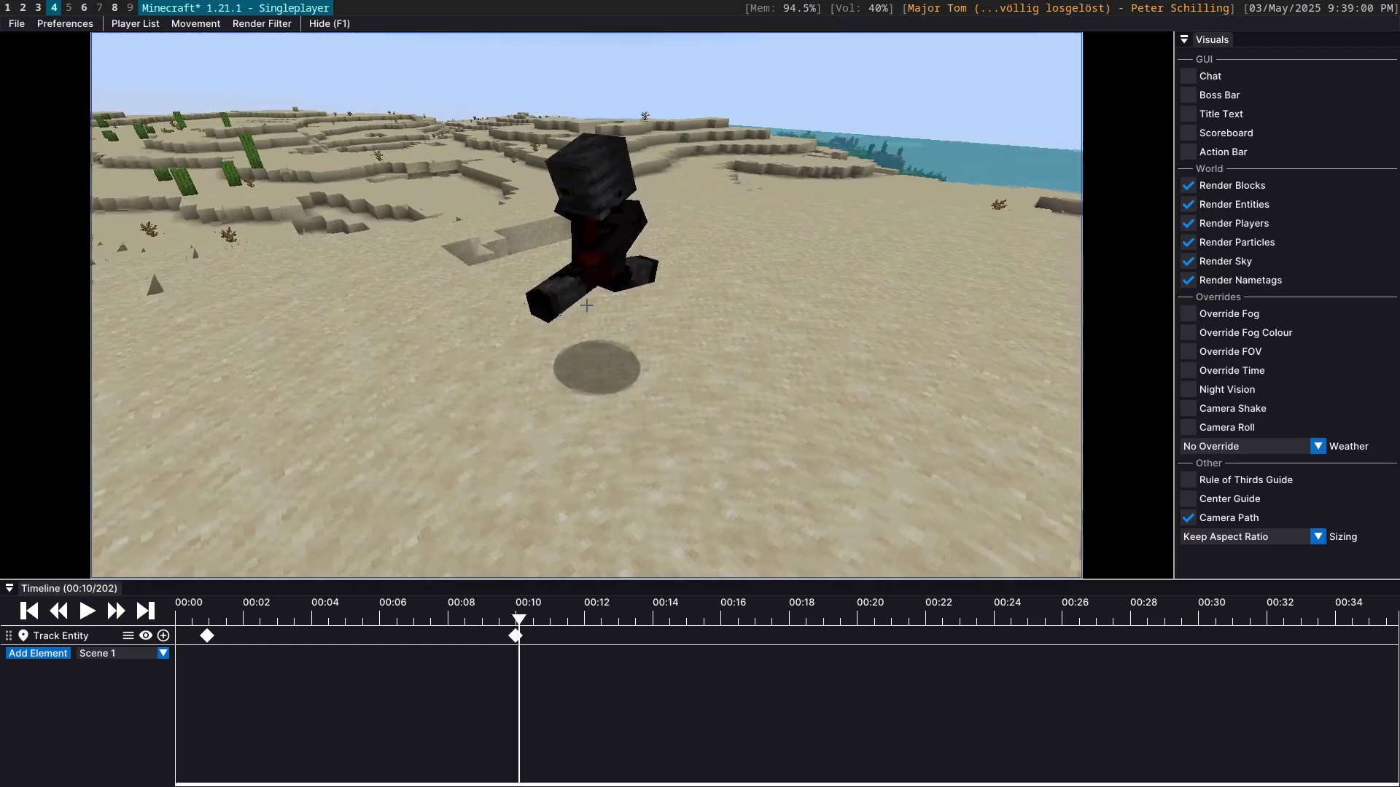
Step: Set the second Position Offset value to 1.65 on both Track Entity keyframes
{"action": "left_click", "coordinate": [208, 636]}
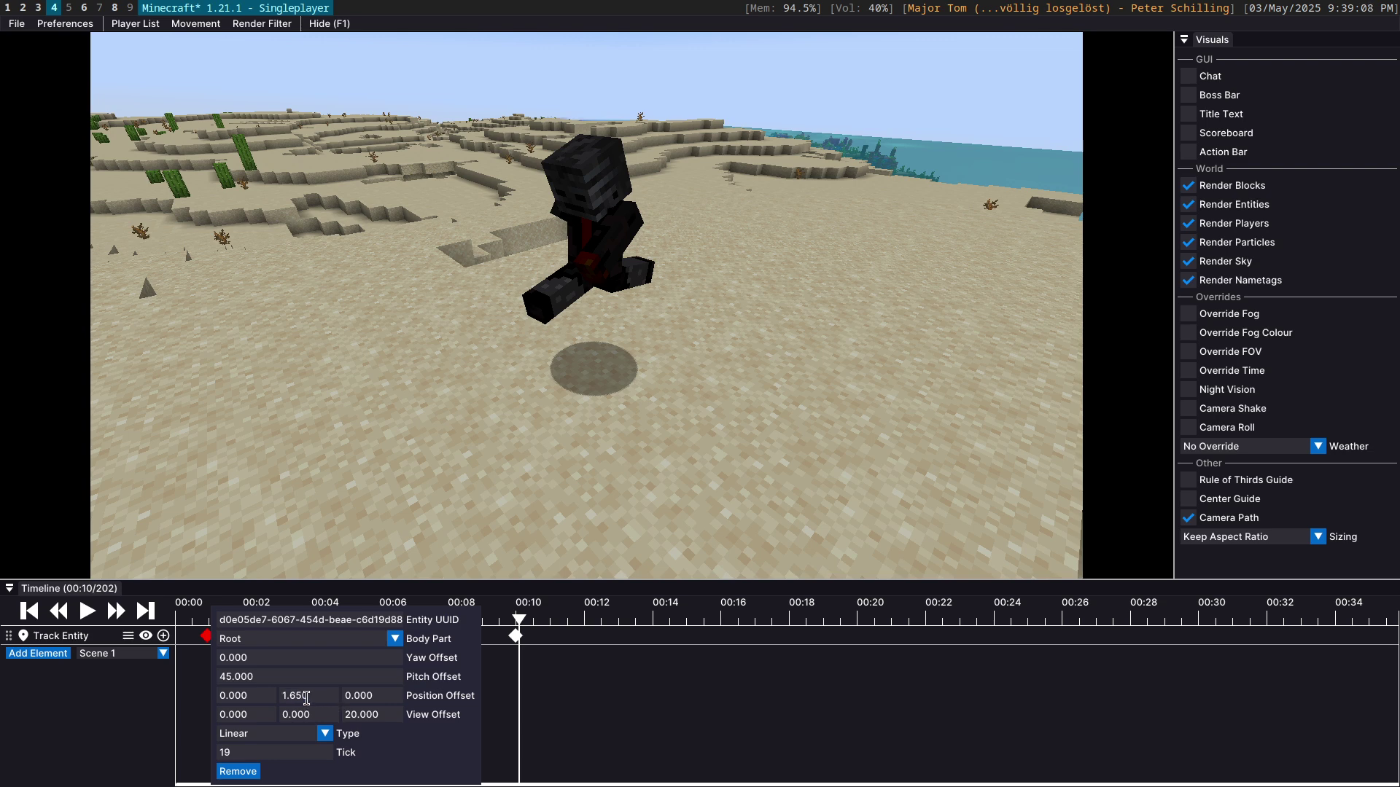
{"action": "left_click", "coordinate": [534, 645]}
{"action": "left_click", "coordinate": [515, 637]}
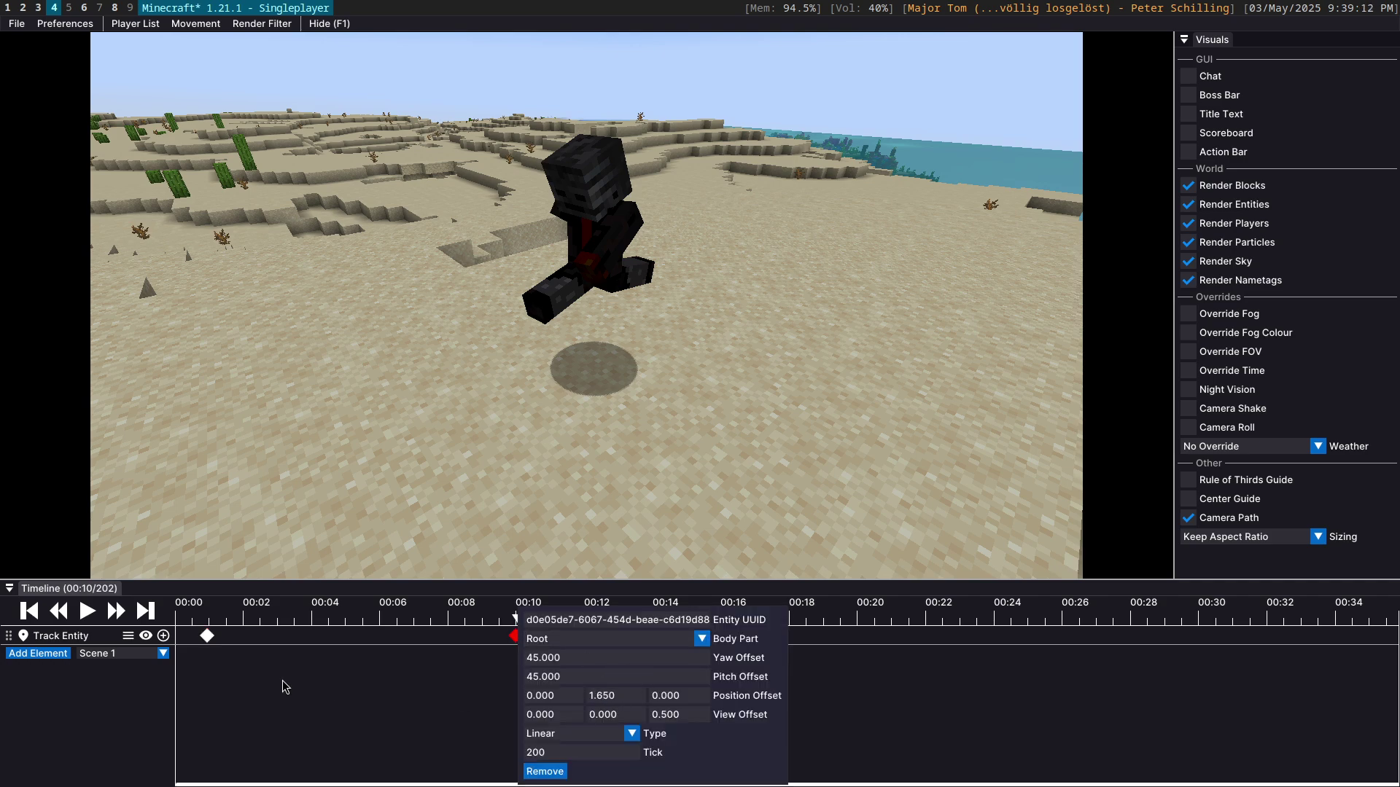
{"action": "left_click", "coordinate": [284, 687]}
Step: Play the last part of the shot from about 00:08 to examine the raised framing, then pause past the second keyframe and view the player
{"action": "left_click", "coordinate": [86, 611]}
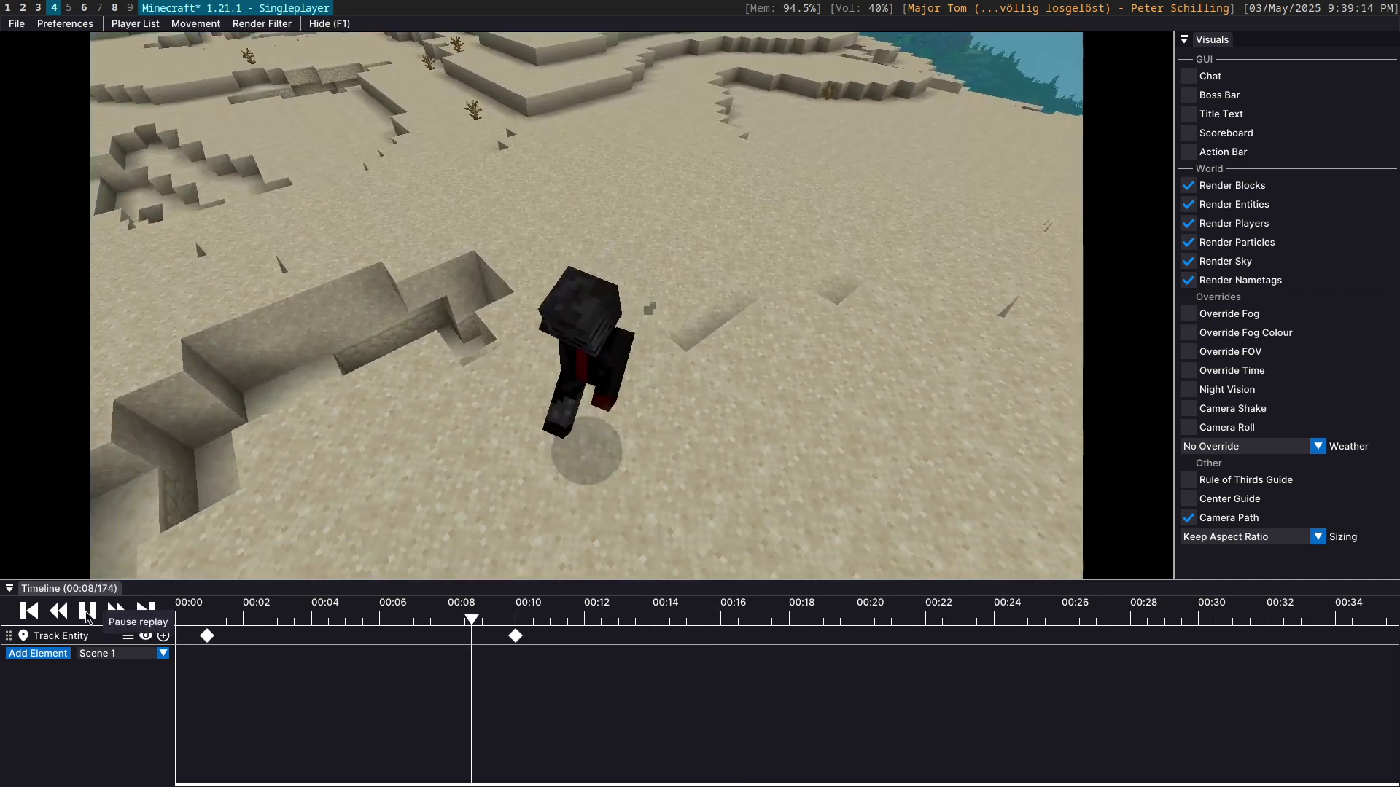
{"action": "left_click_drag", "start_coordinate": [627, 445], "coordinate": [597, 394]}
{"action": "key", "text": "s"}
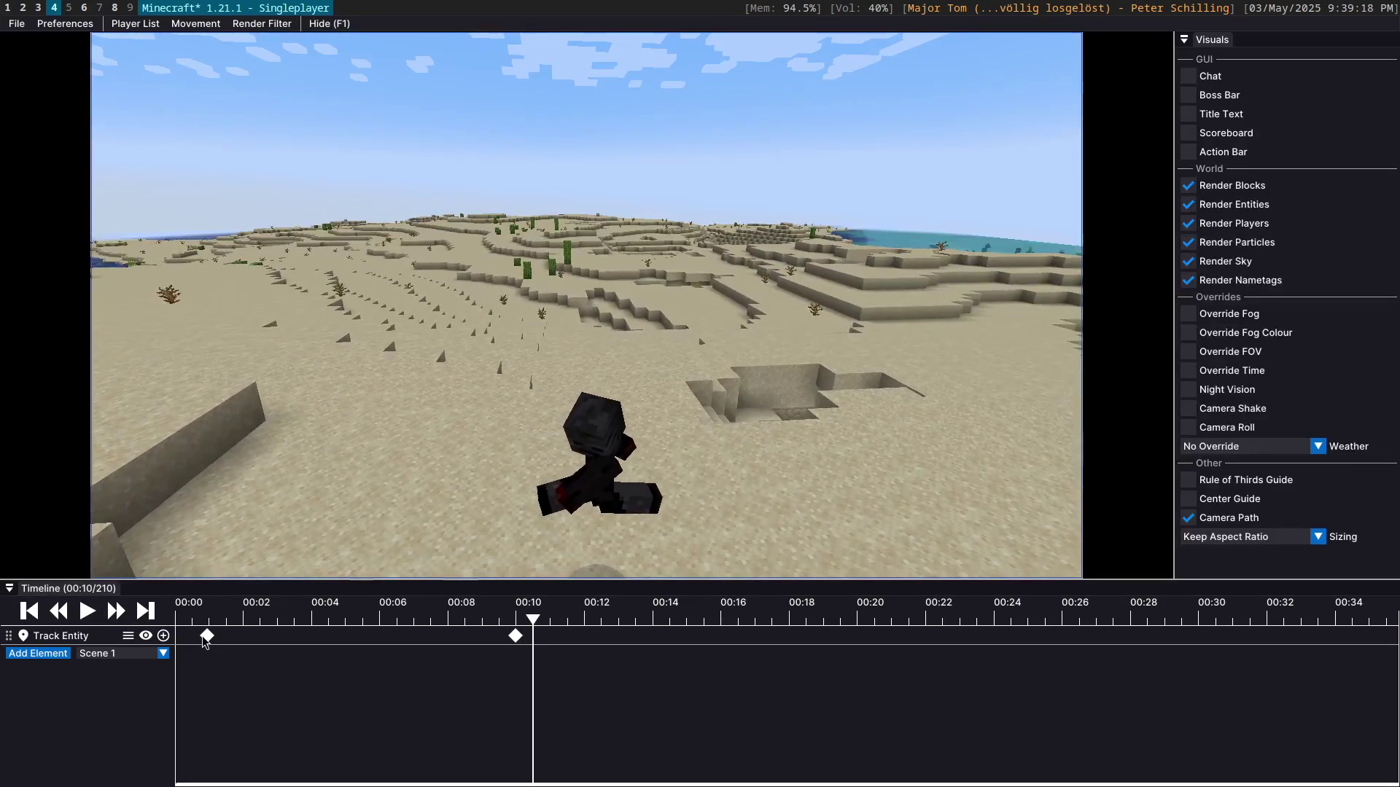
Step: Change the first Position Offset value on both Track Entity keyframes
{"action": "left_click", "coordinate": [207, 636]}
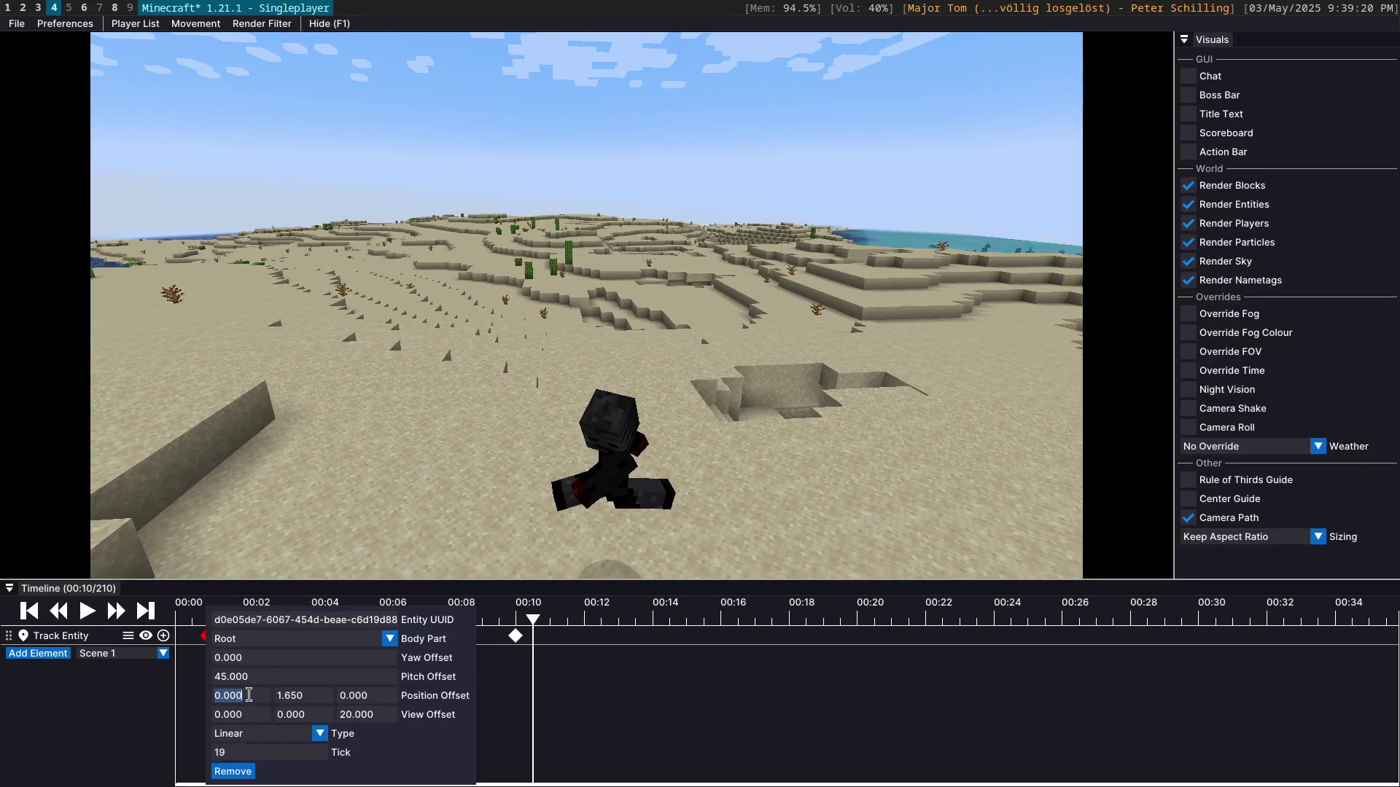
{"action": "left_click", "coordinate": [322, 344]}
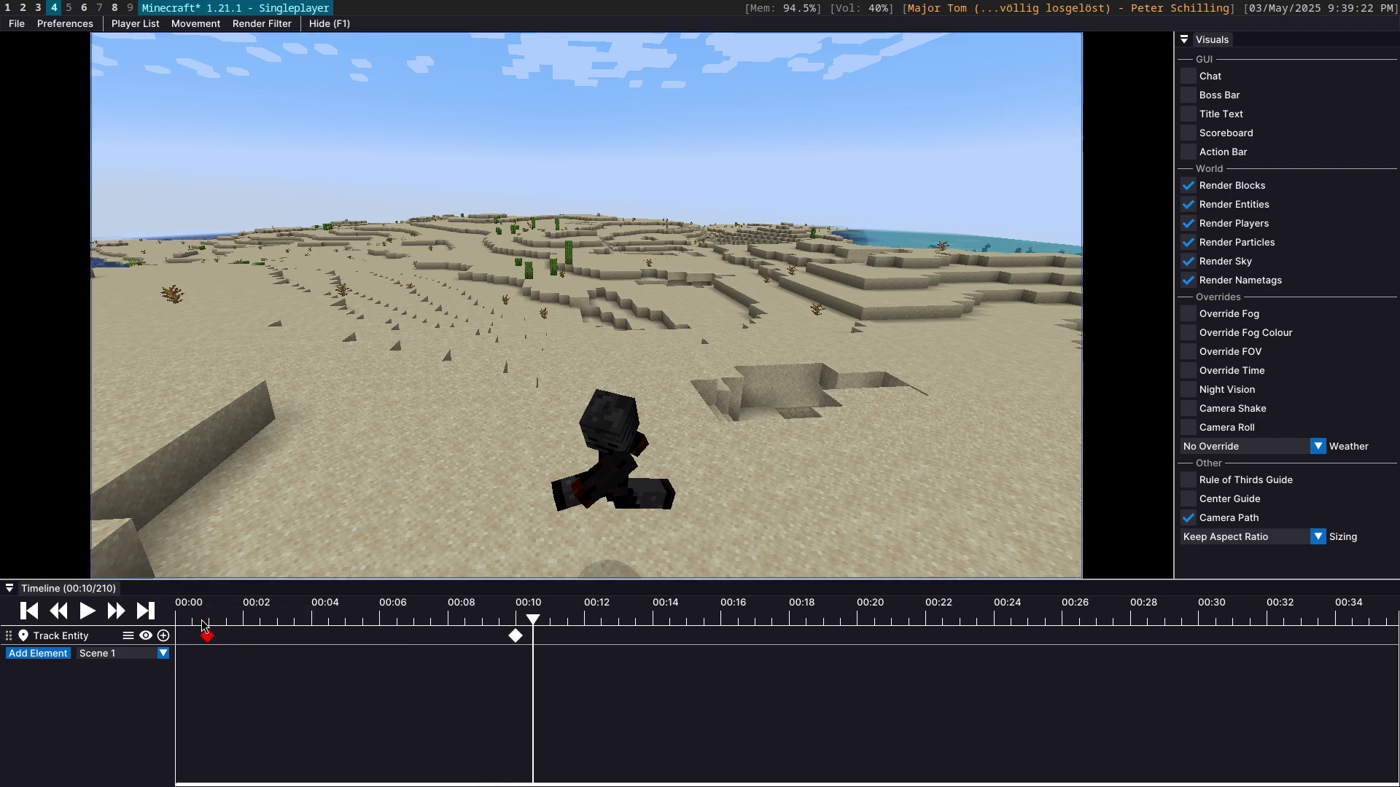
{"action": "left_click", "coordinate": [515, 636]}
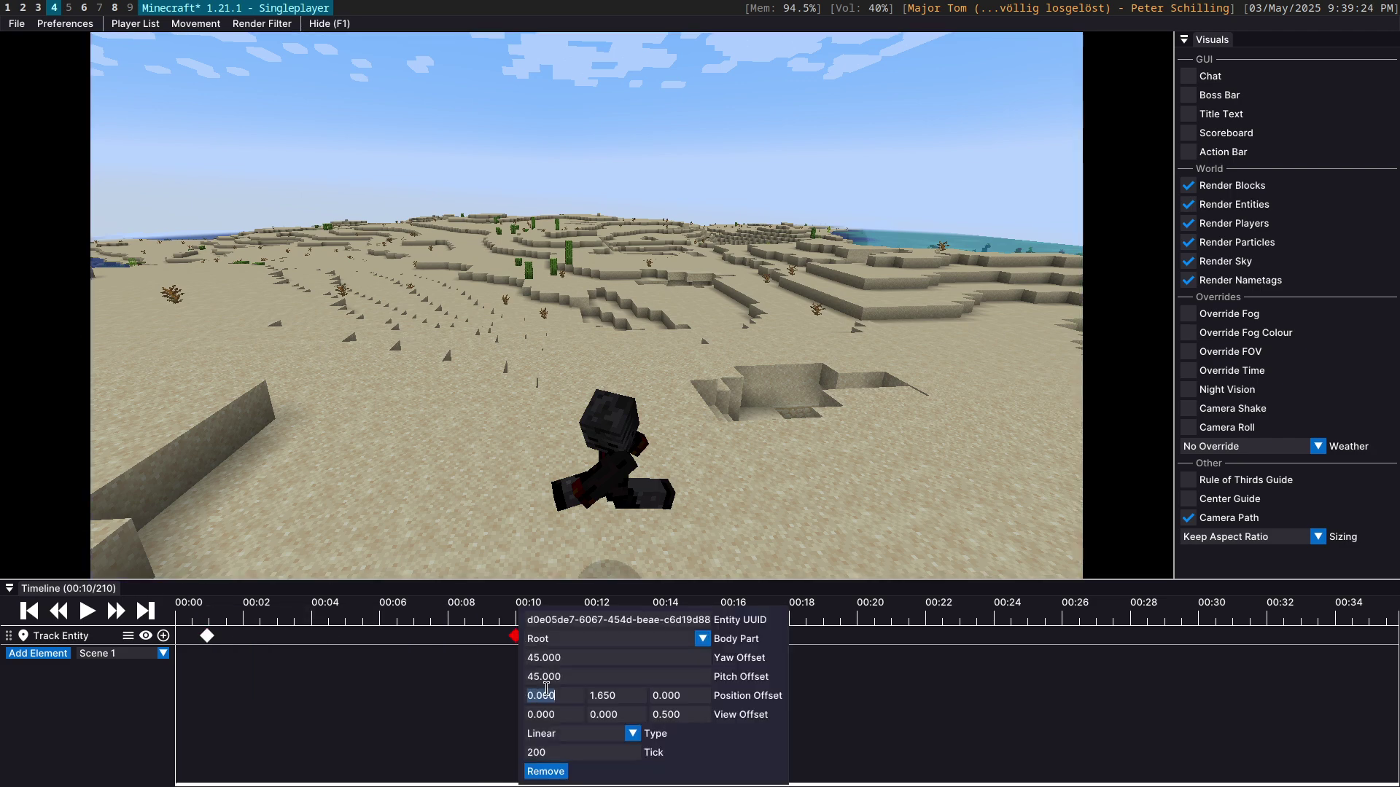
{"action": "left_click", "coordinate": [469, 616]}
Step: Play from about 00:08 past the second keyframe to examine the sideways offset, briefly checking the debug overlay, then pause
{"action": "left_click", "coordinate": [465, 616]}
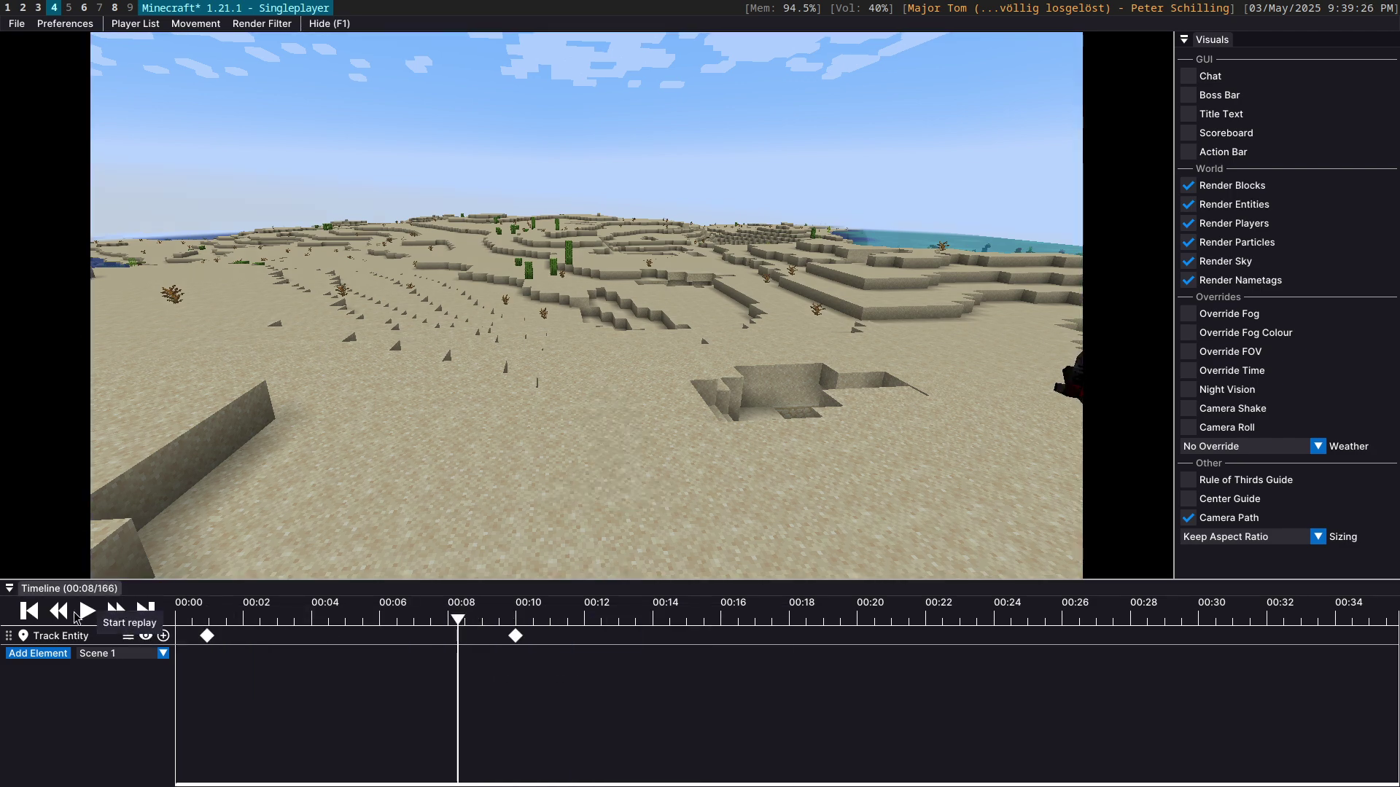
{"action": "left_click", "coordinate": [88, 611]}
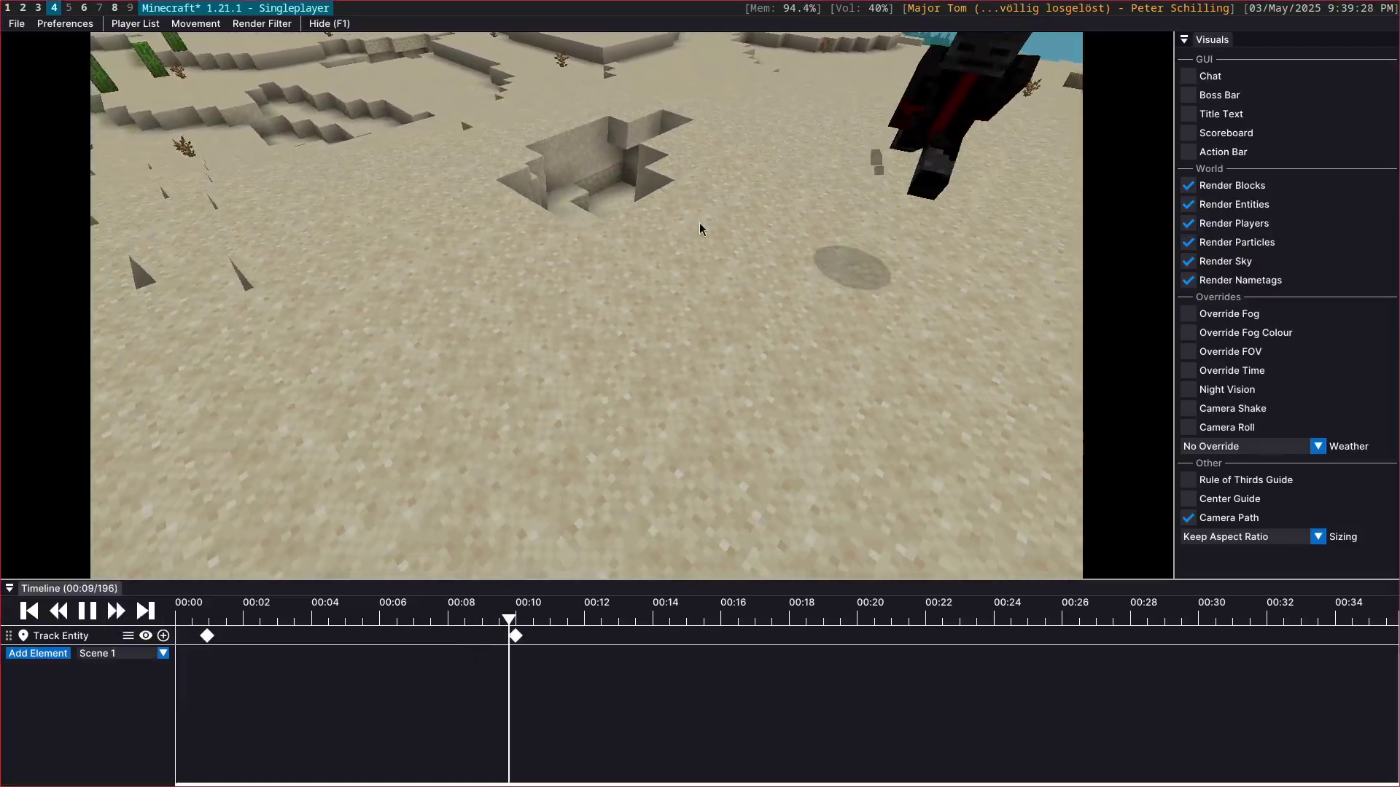
{"action": "key", "text": "F3"}
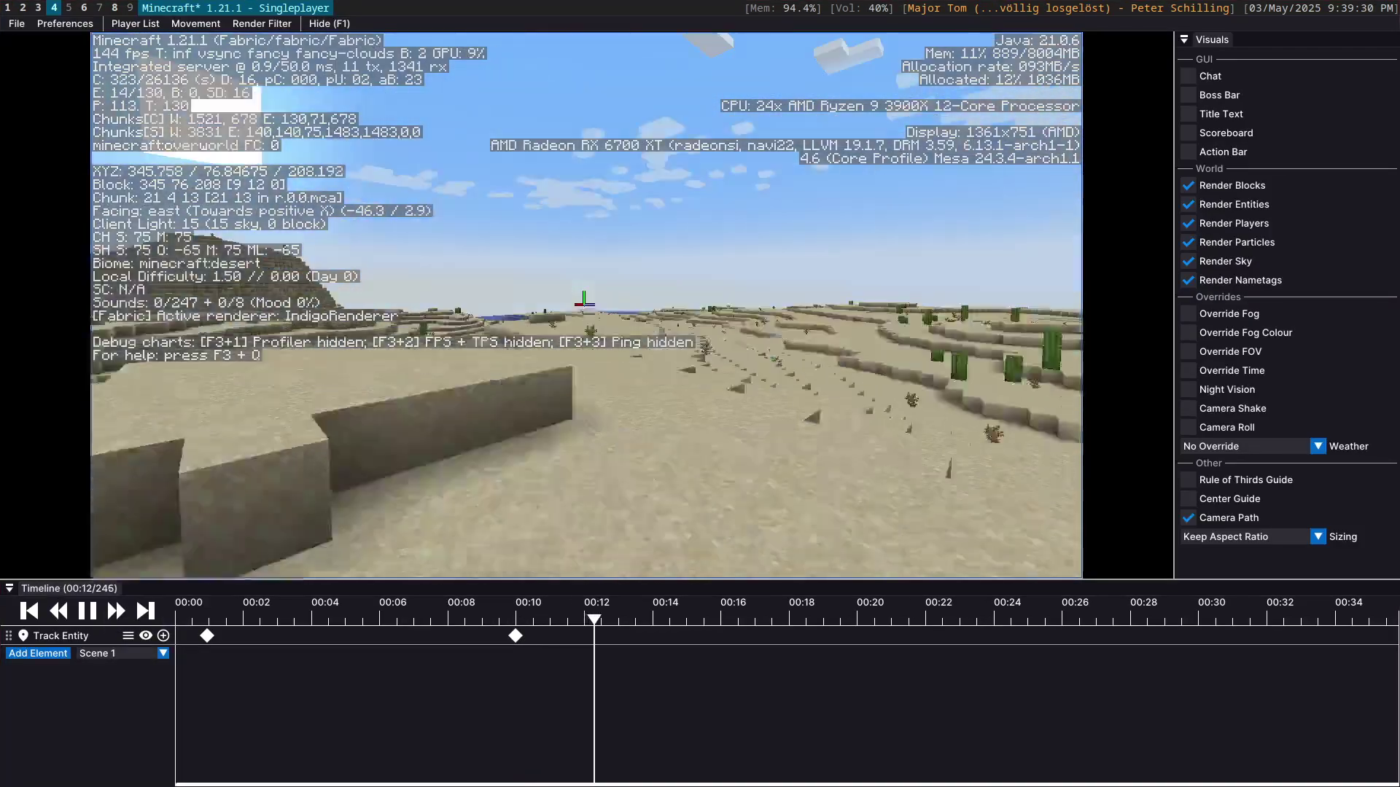
{"action": "key", "text": "F3"}
{"action": "left_click", "coordinate": [97, 613]}
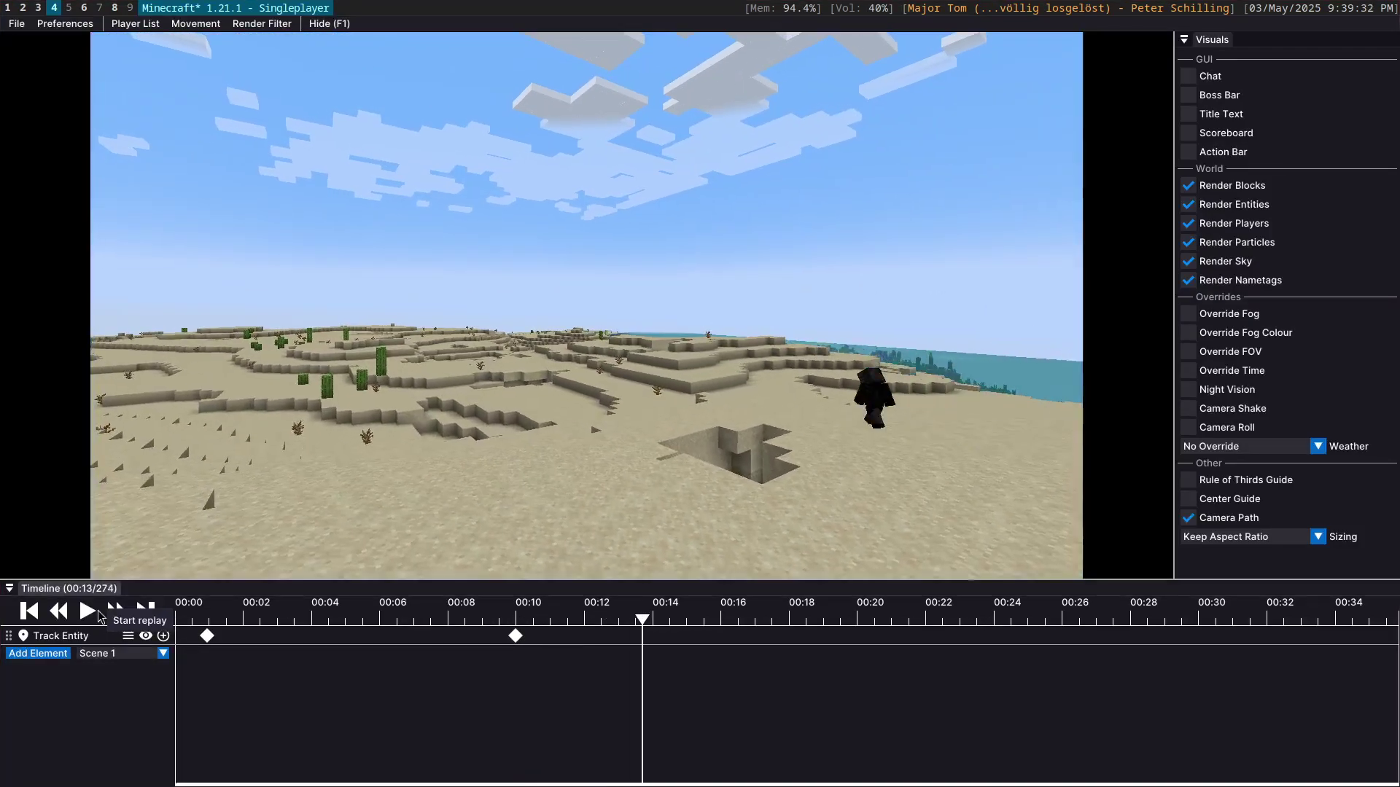
Step: Reset the first Position Offset value on both Track Entity keyframes and play the start of the shot
{"action": "right_click", "coordinate": [208, 636]}
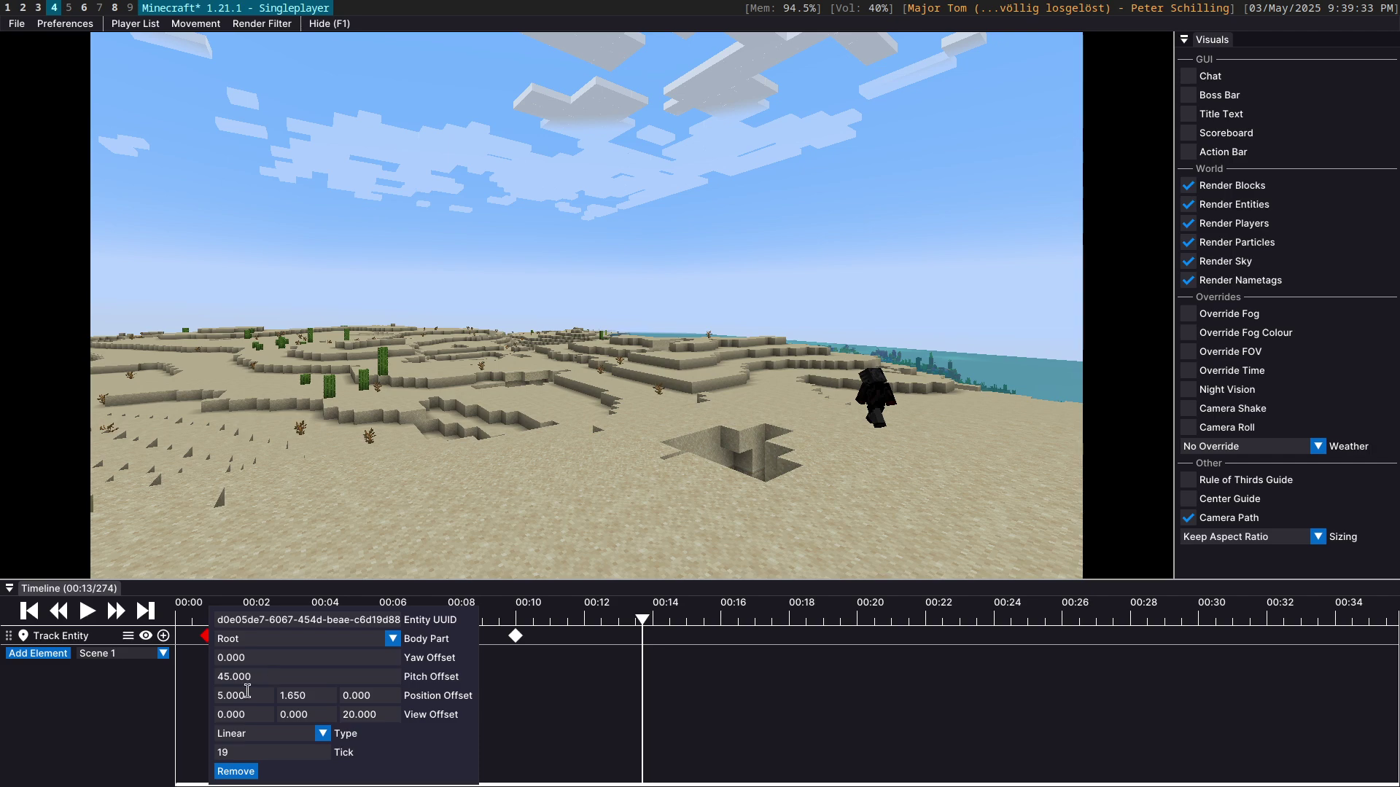
{"action": "left_click", "coordinate": [494, 715]}
{"action": "right_click", "coordinate": [515, 636]}
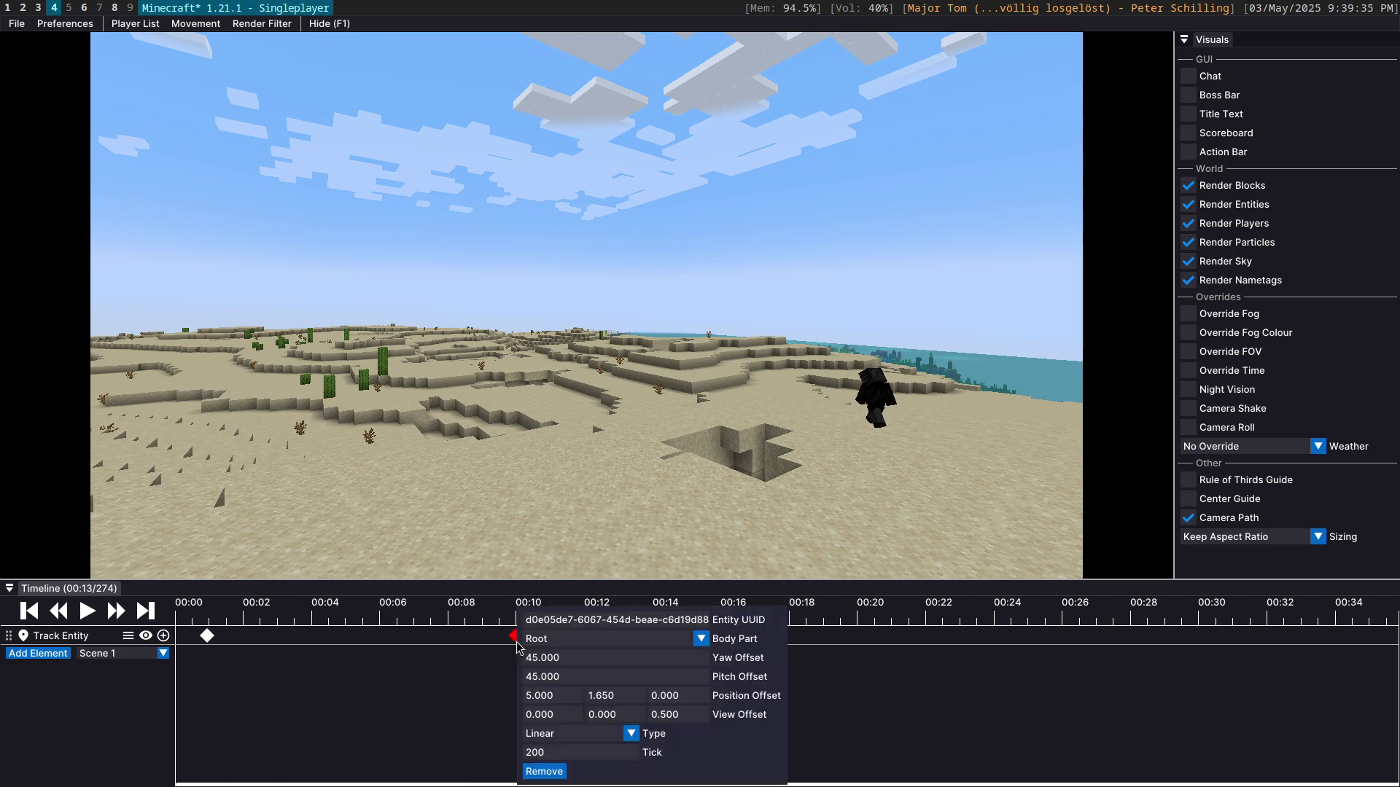
{"action": "left_click", "coordinate": [379, 696]}
{"action": "left_click", "coordinate": [201, 614]}
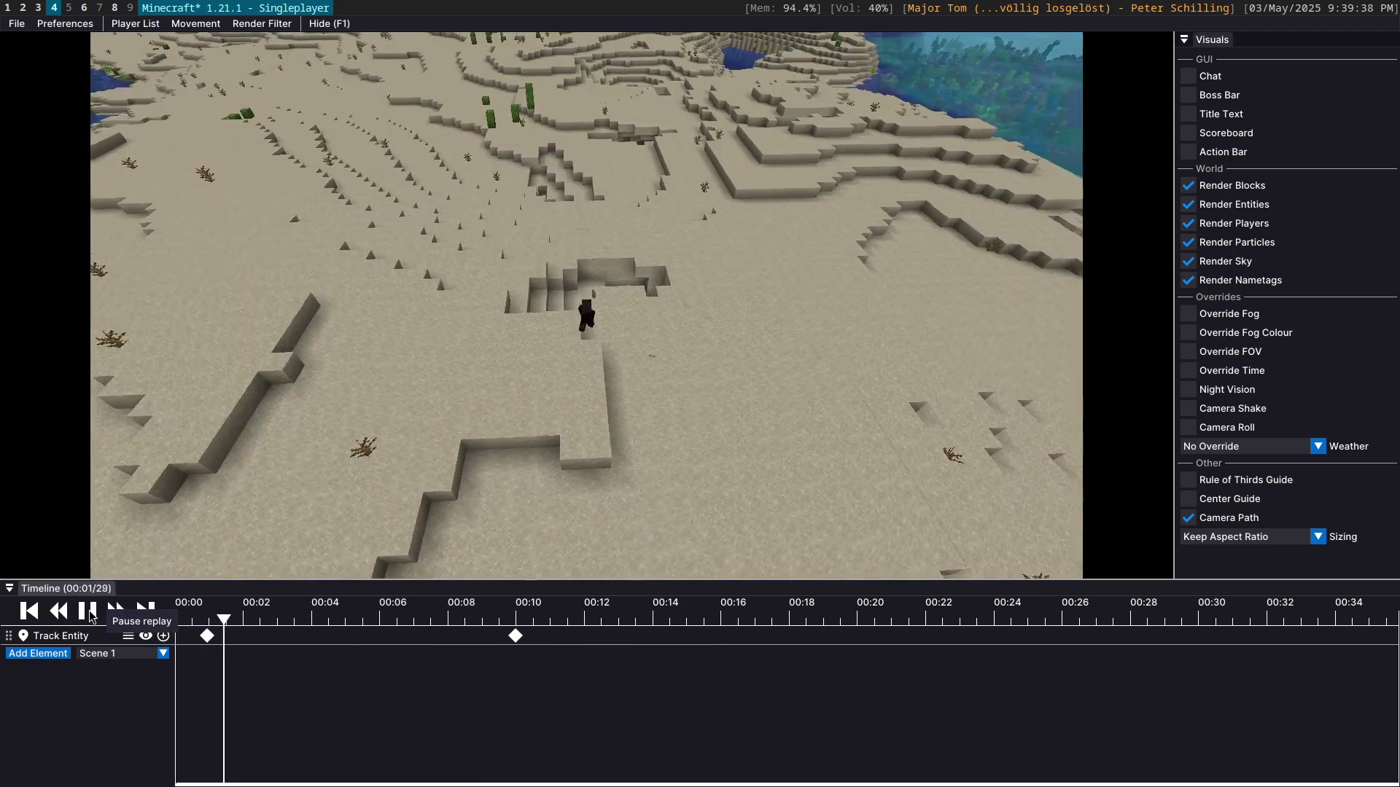
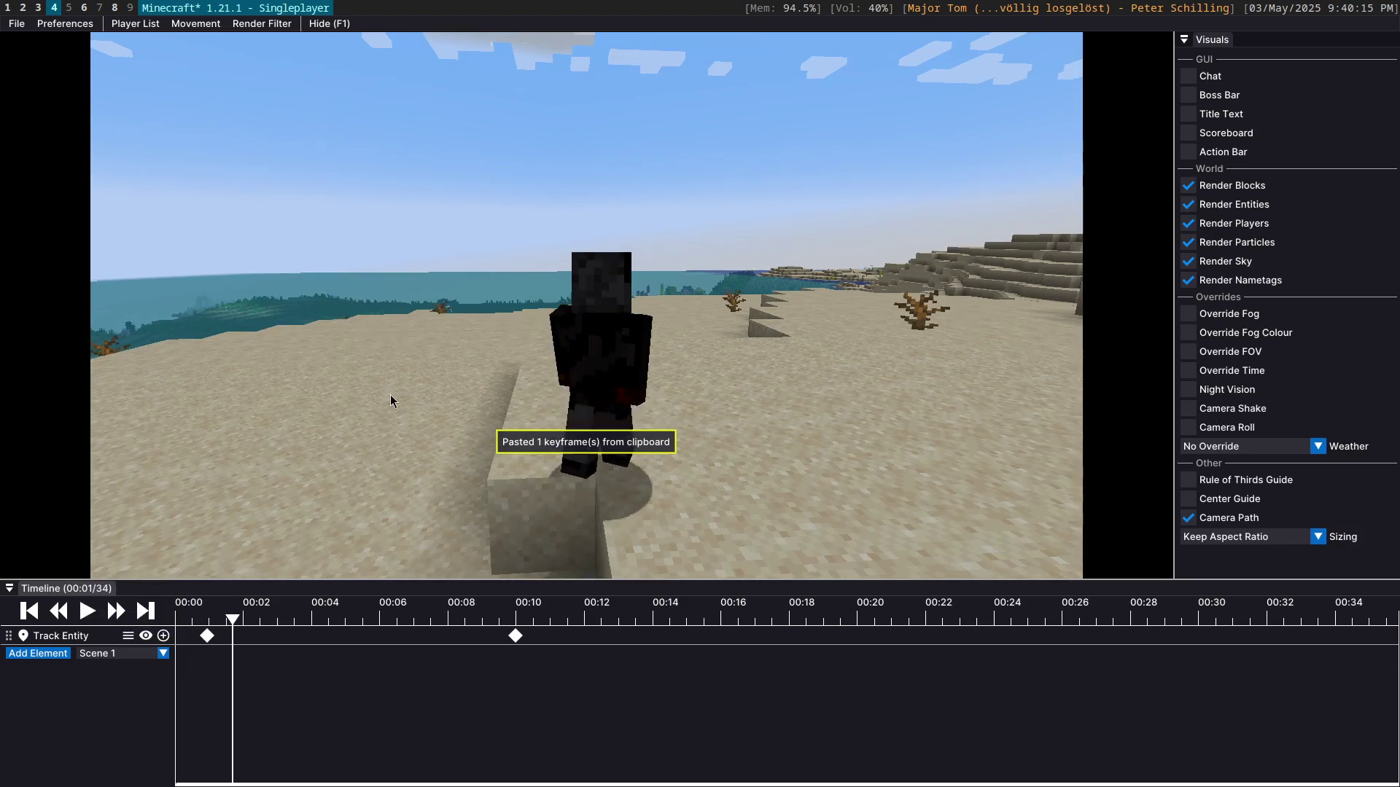
Step: Set the third View Offset value to 1 on both Track Entity keyframes
{"action": "left_click_drag", "start_coordinate": [425, 356], "coordinate": [586, 305]}
{"action": "key", "text": "w"}
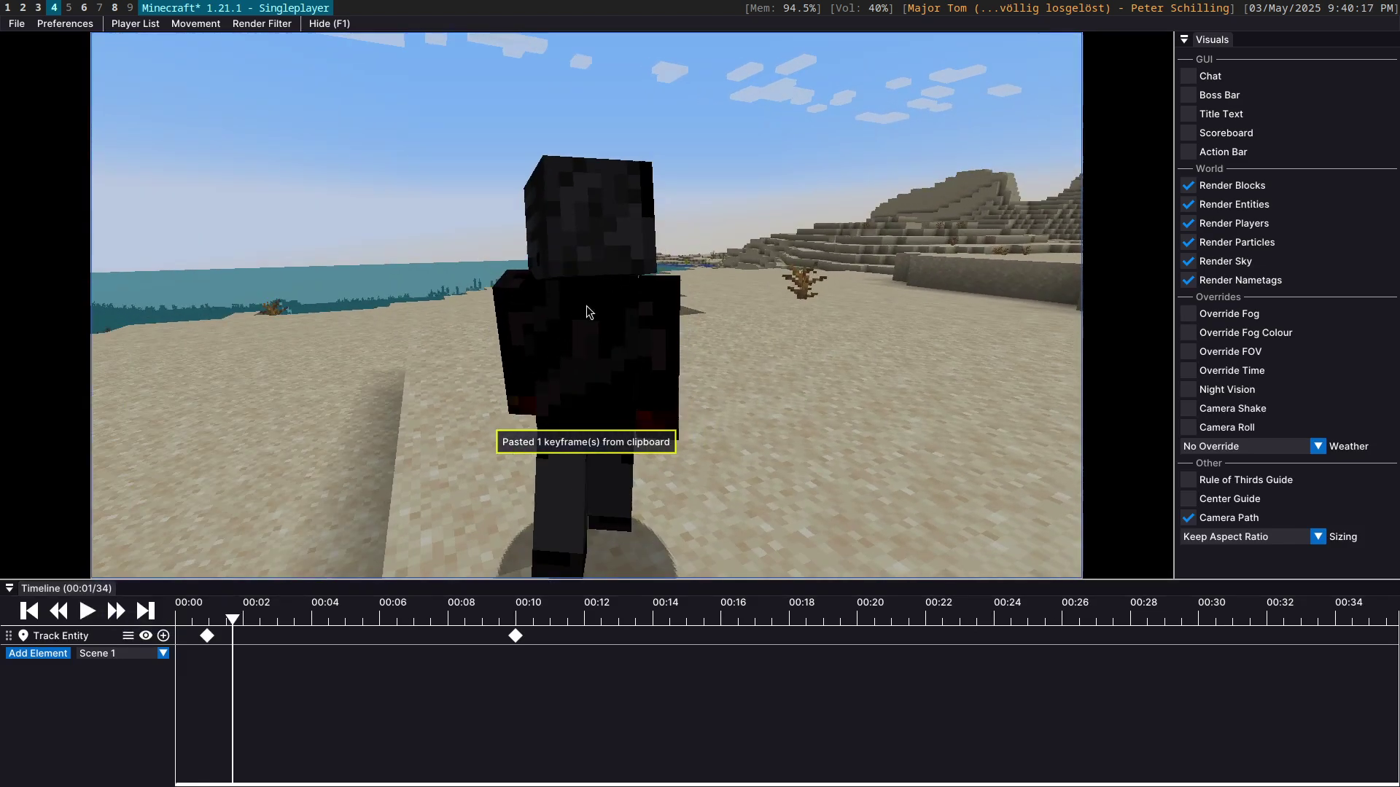
{"action": "right_click", "coordinate": [207, 636]}
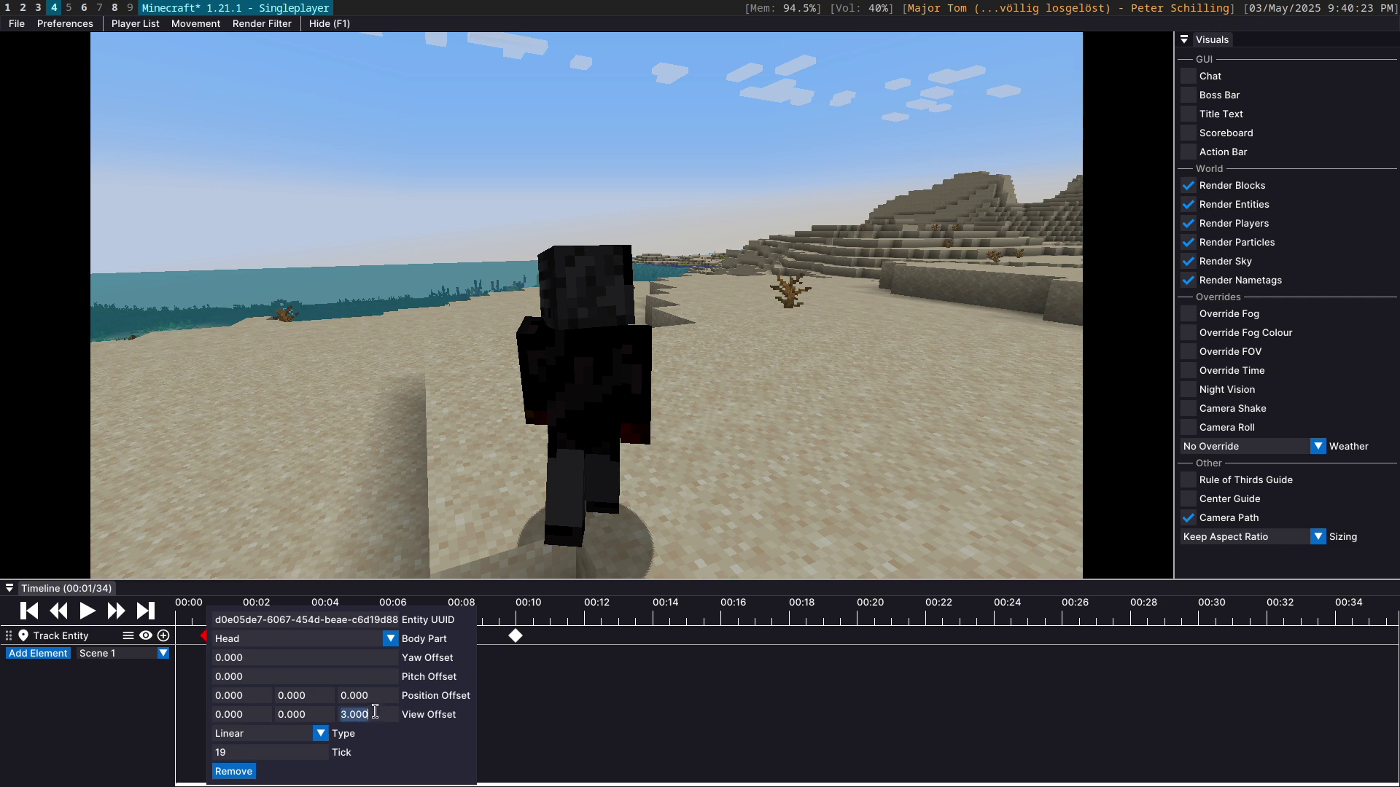
{"action": "right_click", "coordinate": [517, 639]}
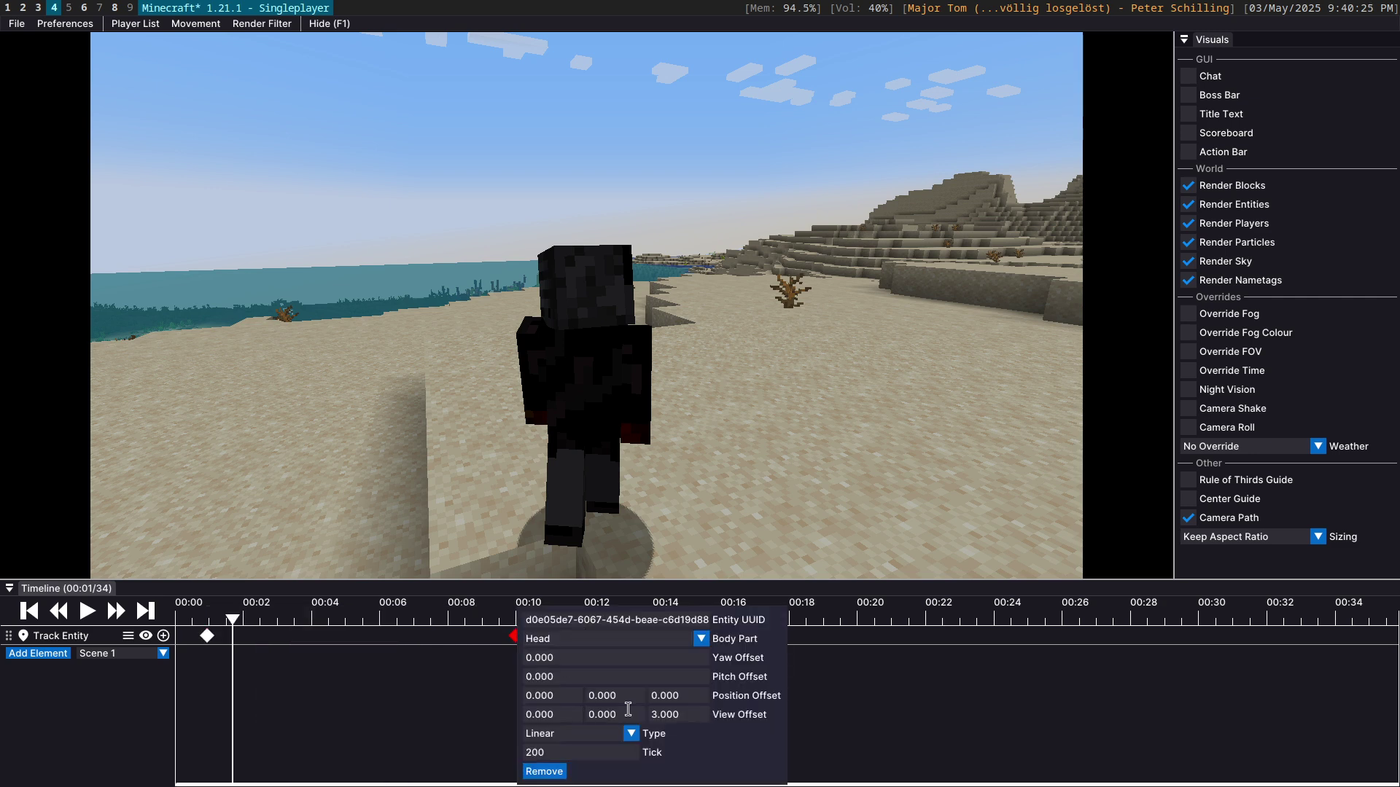
{"action": "left_click", "coordinate": [658, 711]}
Step: Play from just before the first keyframe to examine the closer framing, then pause at about 00:01
{"action": "left_click", "coordinate": [202, 610]}
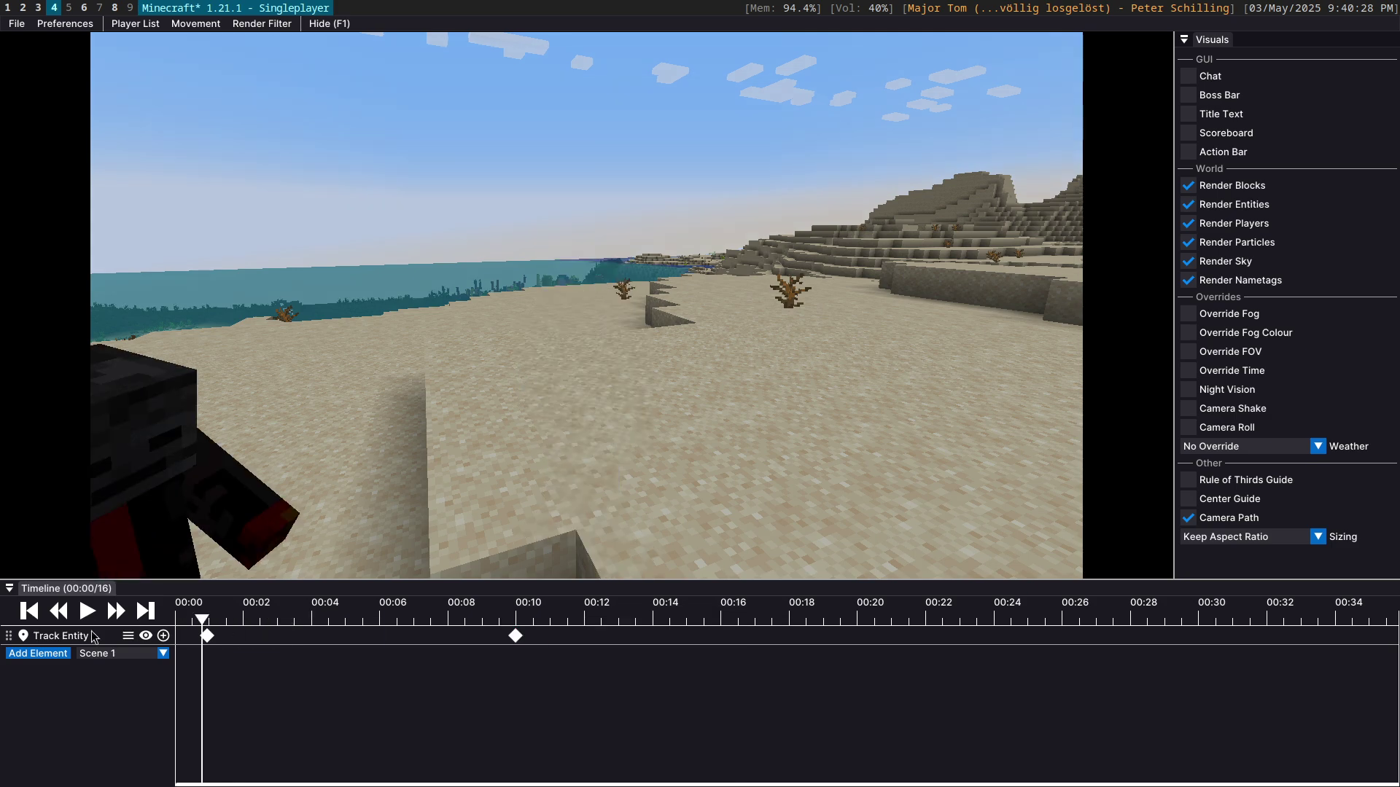
{"action": "left_click", "coordinate": [85, 614]}
{"action": "left_click", "coordinate": [86, 614]}
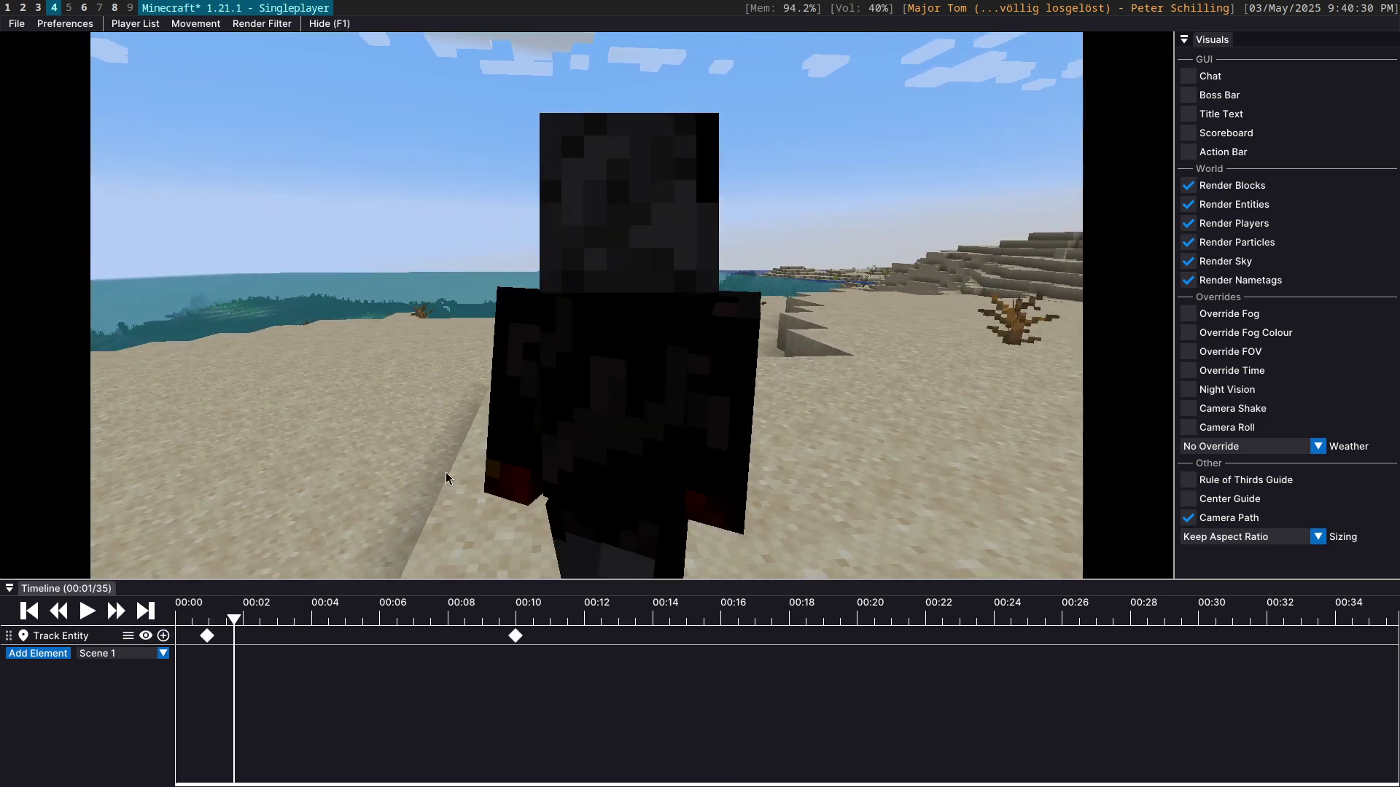
Step: Set the first View Offset value to 0.5 on the first Track Entity keyframe
{"action": "left_click", "coordinate": [207, 637]}
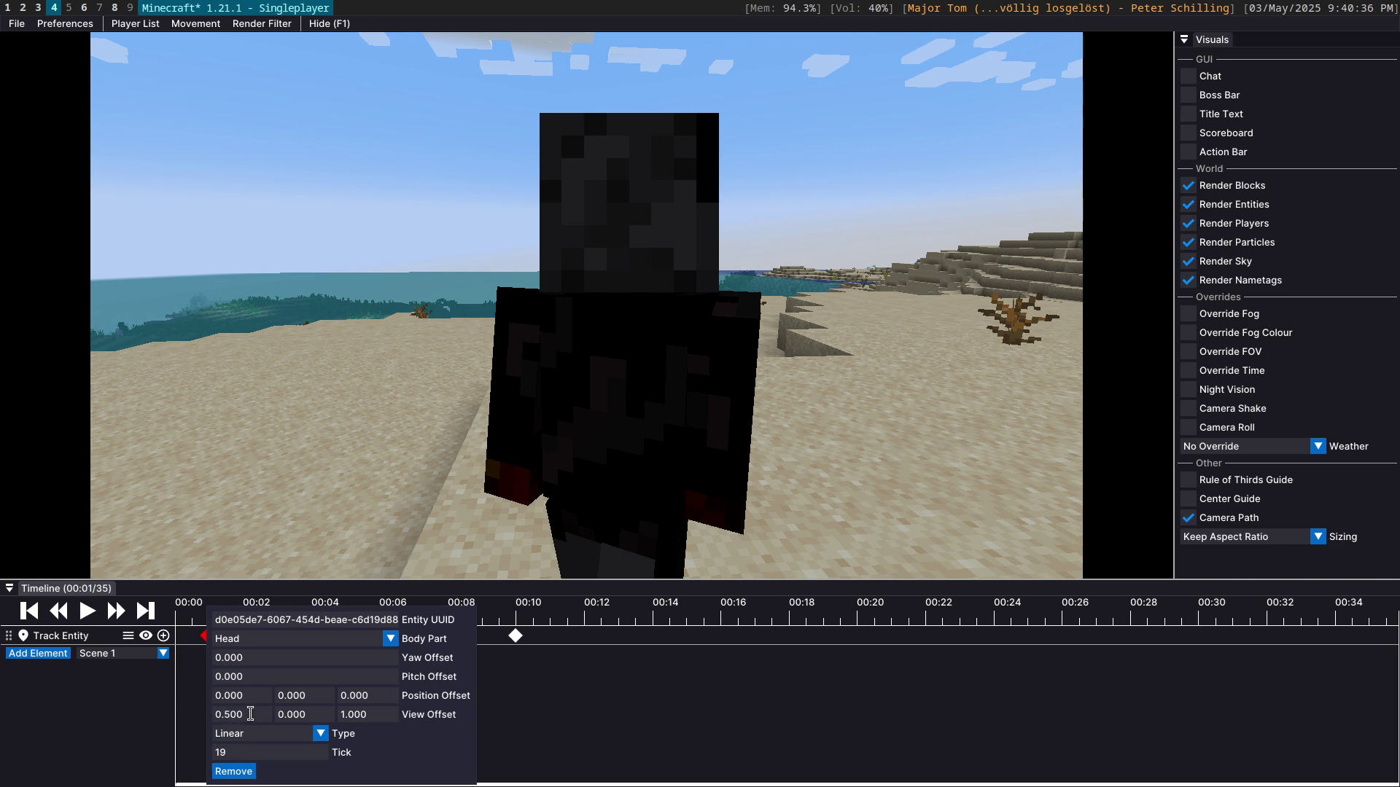
{"action": "left_click", "coordinate": [487, 644]}
{"action": "left_click", "coordinate": [208, 637]}
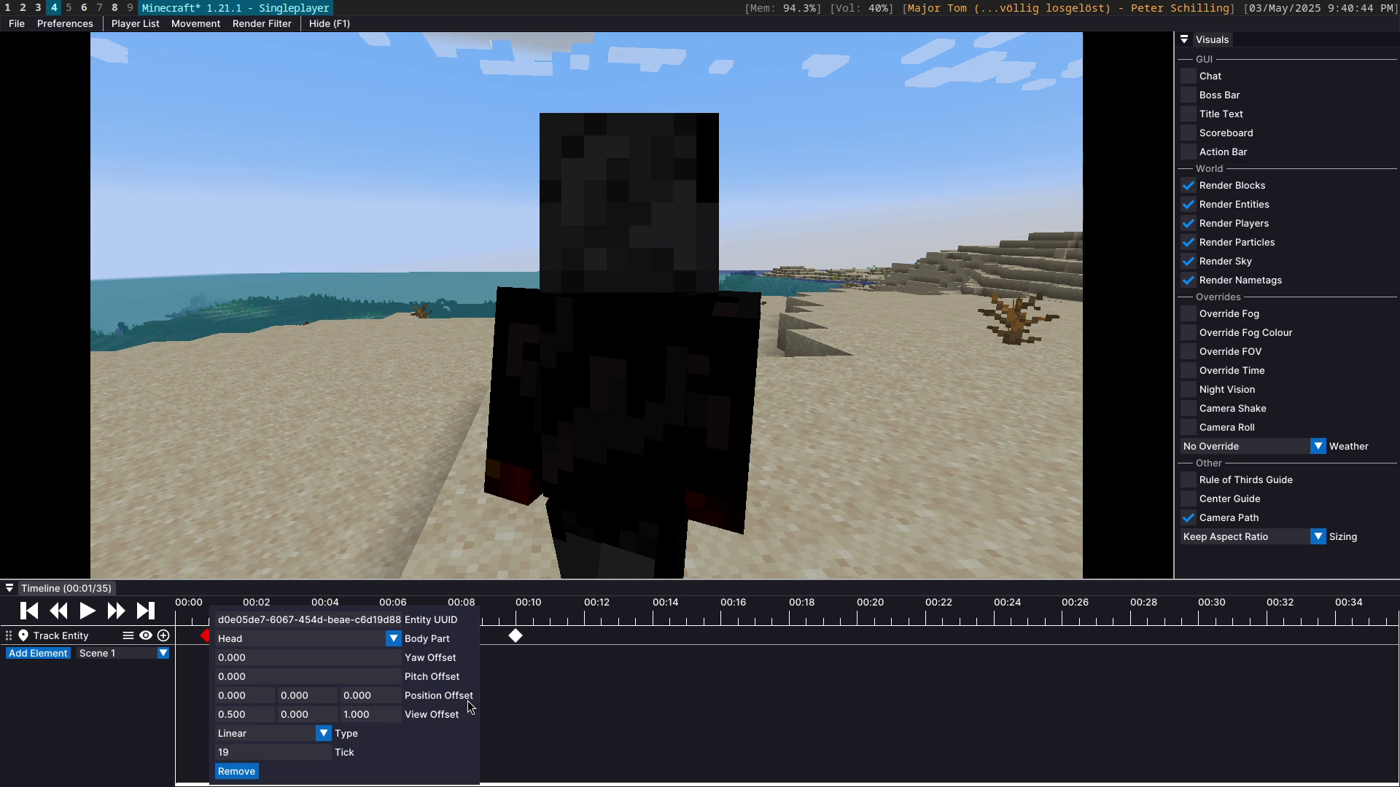
Step: Back away from the player, show the debug overlay, and sketch three axis arrows from the player's feet, clearing them when done
{"action": "left_click", "coordinate": [622, 240]}
{"action": "left_click_drag", "start_coordinate": [621, 239], "coordinate": [759, 241]}
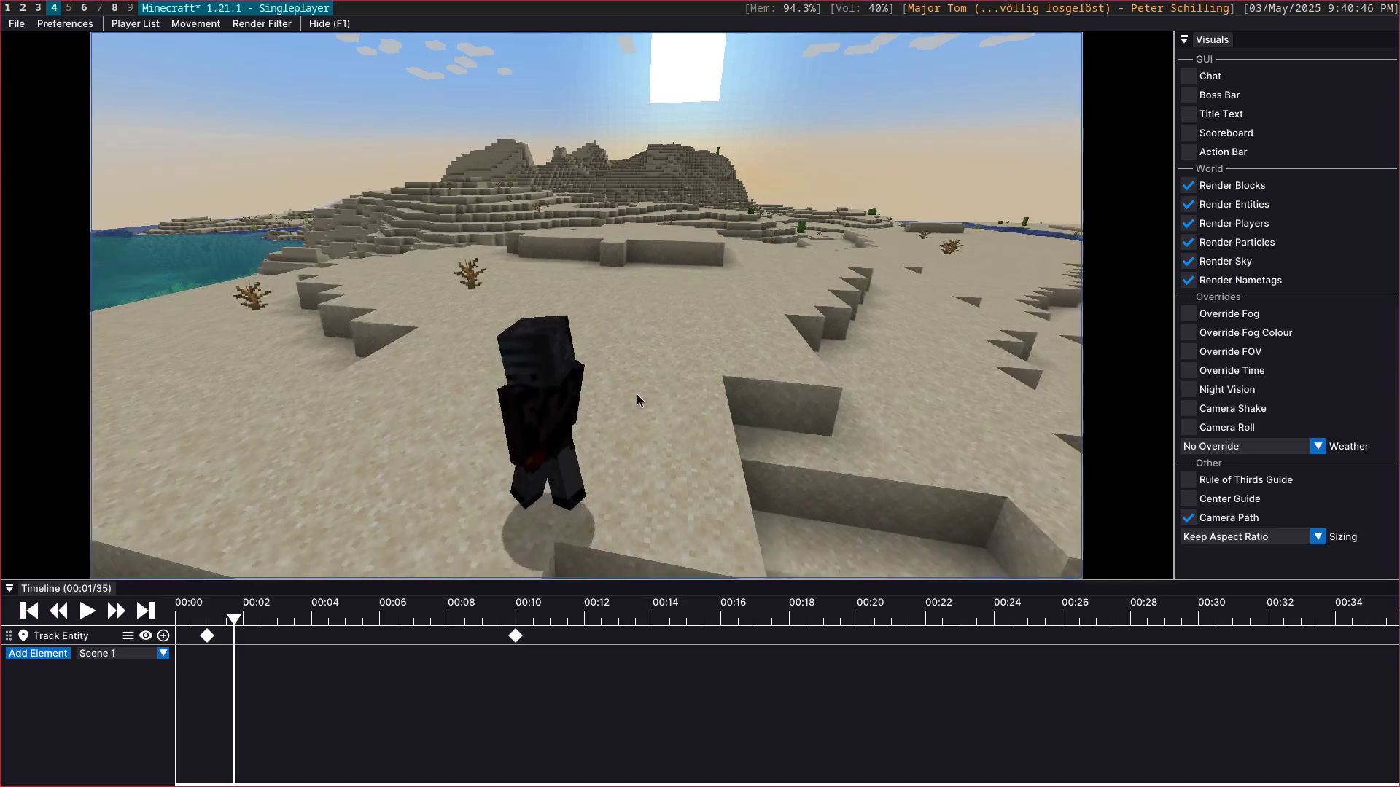
{"action": "key", "text": "F3"}
{"action": "key", "text": "s"}
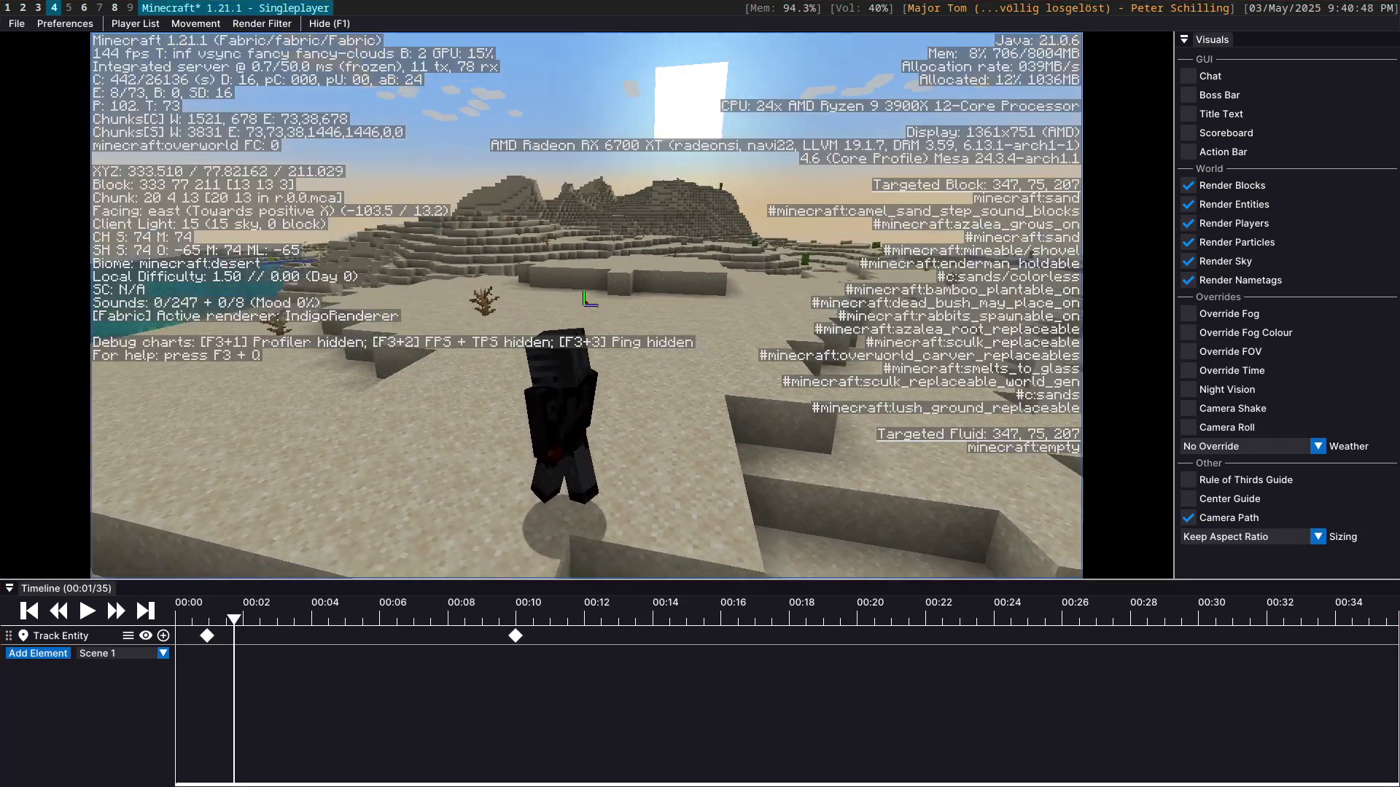
{"action": "key", "text": "F9"}
{"action": "mouse_move", "coordinate": [572, 408]}
{"action": "left_mouse_down"}
{"action": "mouse_move", "coordinate": [573, 310]}
{"action": "mouse_move", "coordinate": [593, 341]}
{"action": "left_mouse_up"}
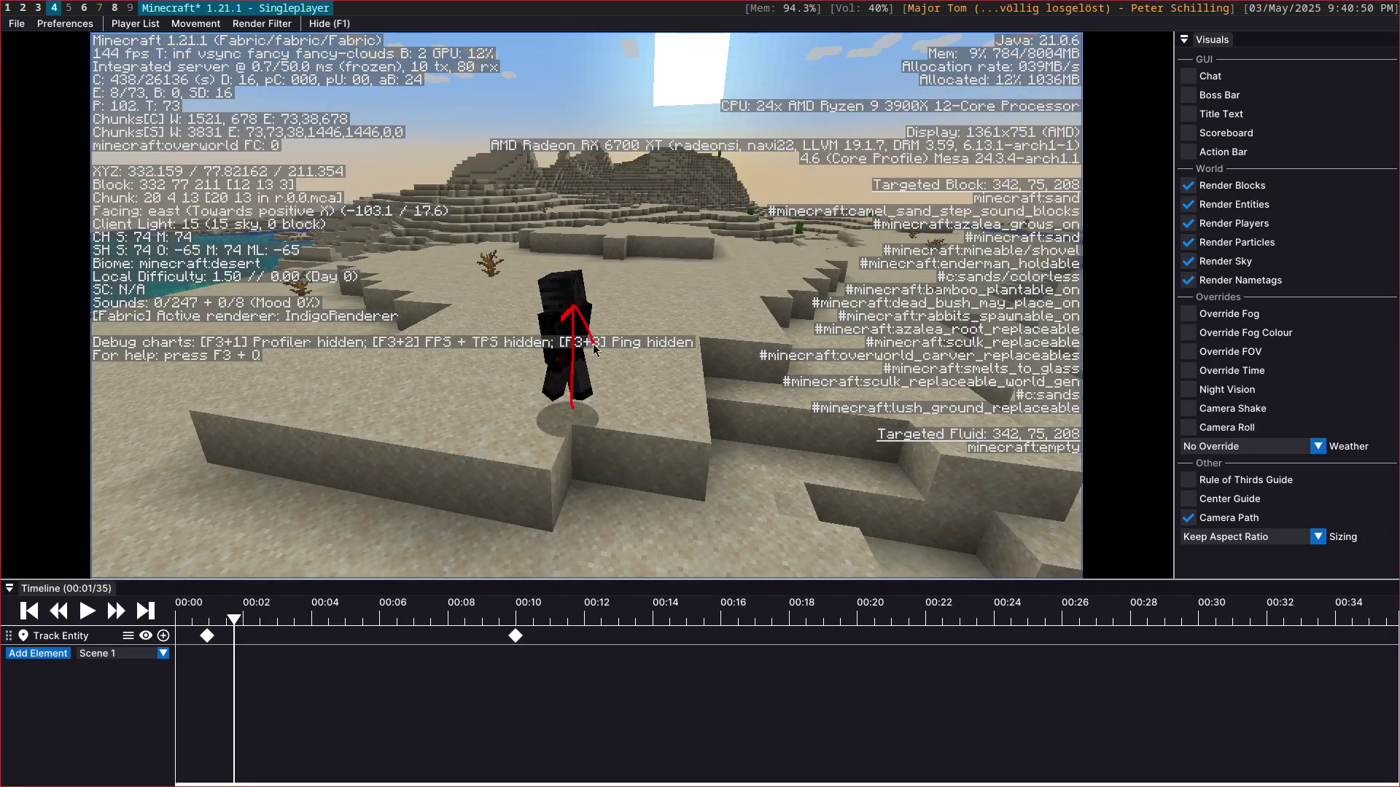
{"action": "left_click_drag", "start_coordinate": [573, 408], "coordinate": [584, 358]}
{"action": "left_click_drag", "start_coordinate": [579, 412], "coordinate": [643, 414]}
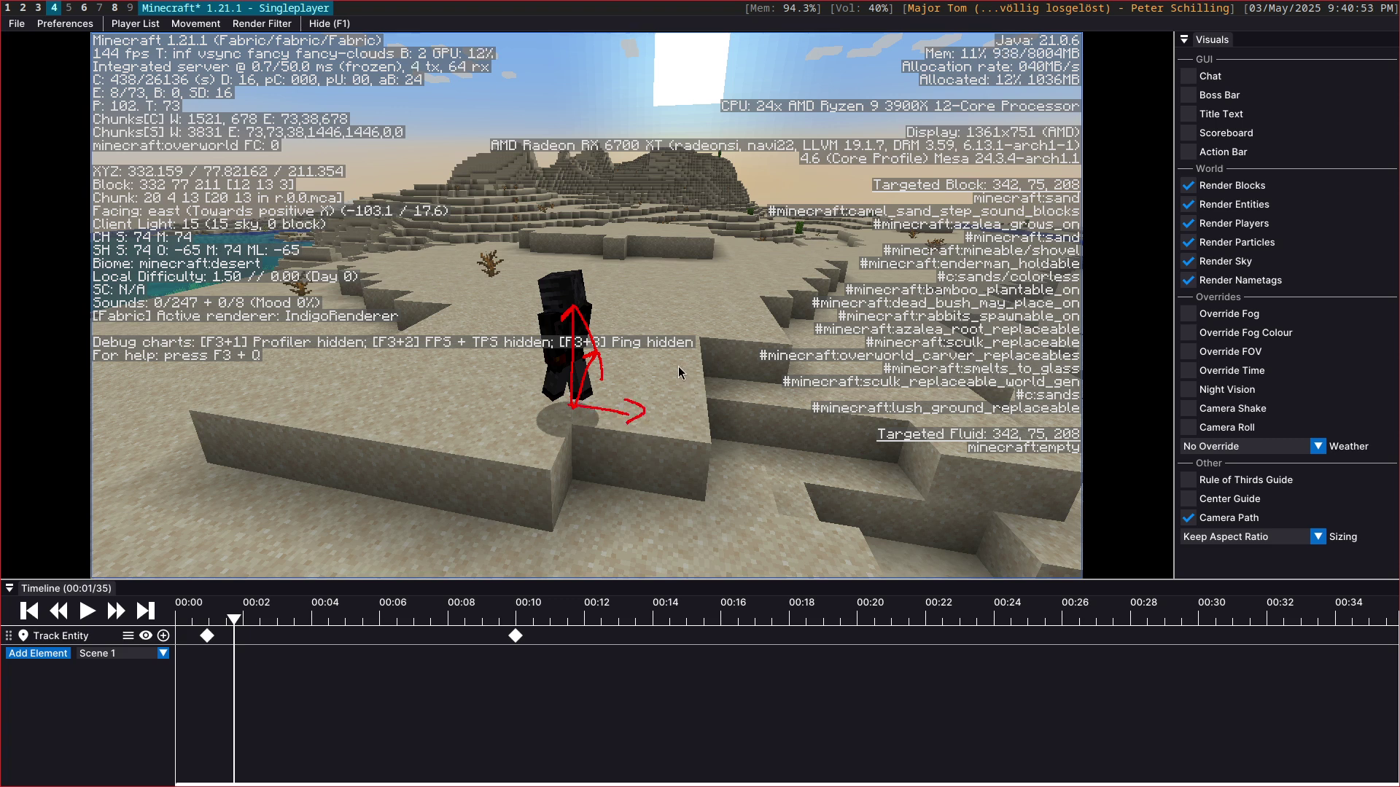
{"action": "key", "text": "Escape"}
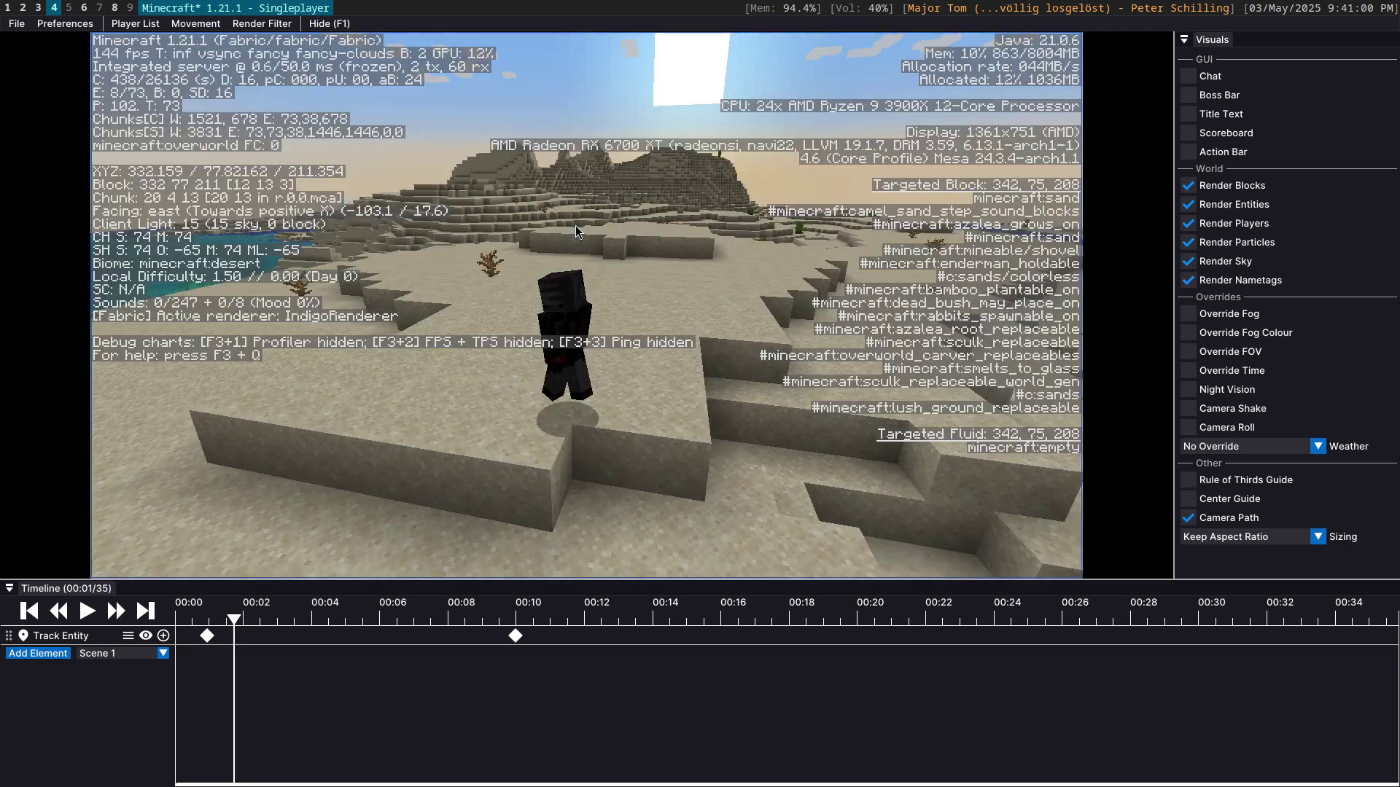
Step: Play briefly to about 00:02, look down on the player and sketch three axis arrows from the head, clearing them when done
{"action": "left_click_drag", "start_coordinate": [631, 229], "coordinate": [570, 321]}
{"action": "left_click", "coordinate": [84, 614]}
{"action": "left_click", "coordinate": [84, 613]}
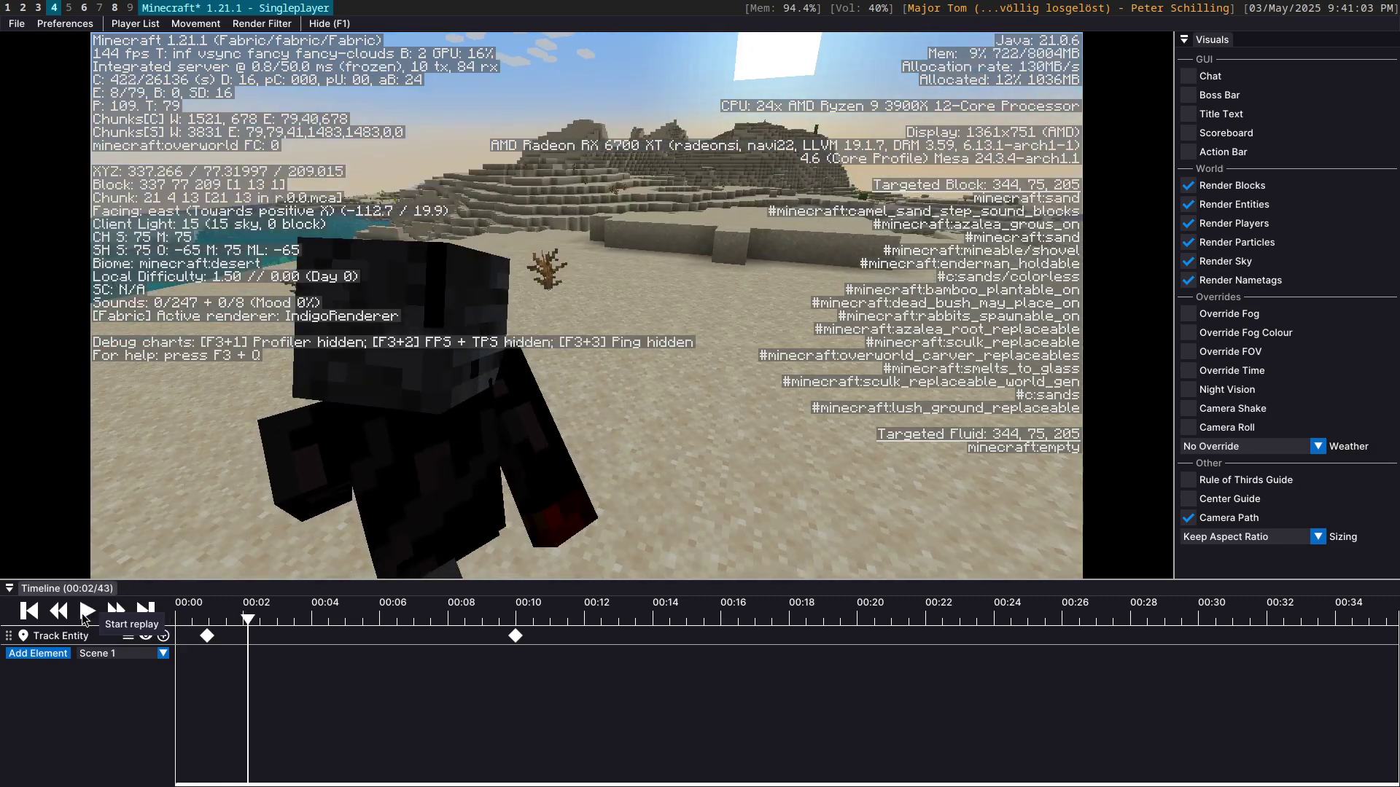
{"action": "left_click_drag", "start_coordinate": [576, 262], "coordinate": [605, 311]}
{"action": "key", "text": "s"}
{"action": "key", "text": "F9"}
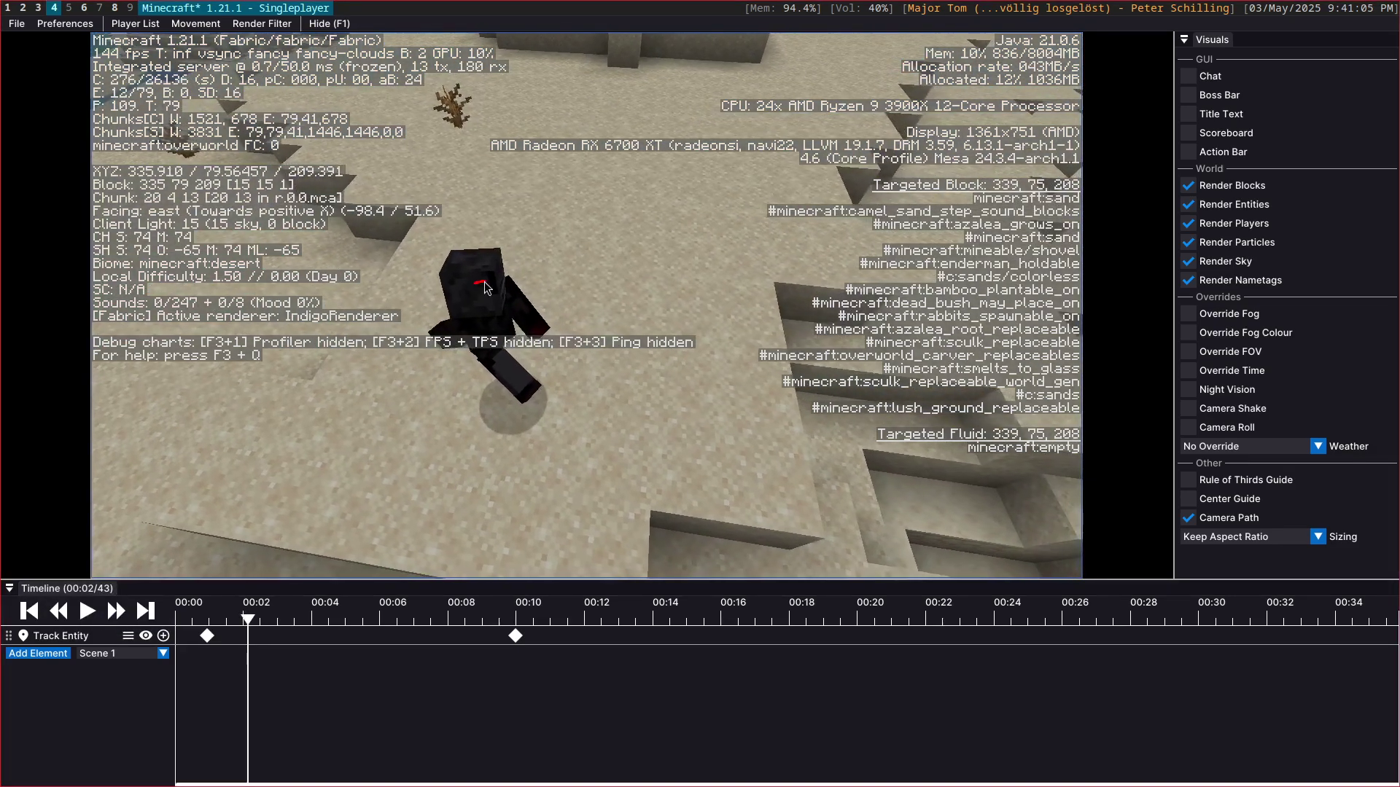
{"action": "mouse_move", "coordinate": [475, 282]}
{"action": "left_mouse_down"}
{"action": "mouse_move", "coordinate": [569, 275]}
{"action": "mouse_move", "coordinate": [561, 287]}
{"action": "left_mouse_up"}
{"action": "mouse_move", "coordinate": [467, 285]}
{"action": "left_mouse_down"}
{"action": "mouse_move", "coordinate": [462, 182]}
{"action": "mouse_move", "coordinate": [474, 203]}
{"action": "left_mouse_up"}
{"action": "left_click_drag", "start_coordinate": [467, 285], "coordinate": [446, 308]}
{"action": "mouse_move", "coordinate": [444, 294]}
{"action": "left_mouse_down"}
{"action": "mouse_move", "coordinate": [447, 309]}
{"action": "mouse_move", "coordinate": [460, 300]}
{"action": "left_mouse_up"}
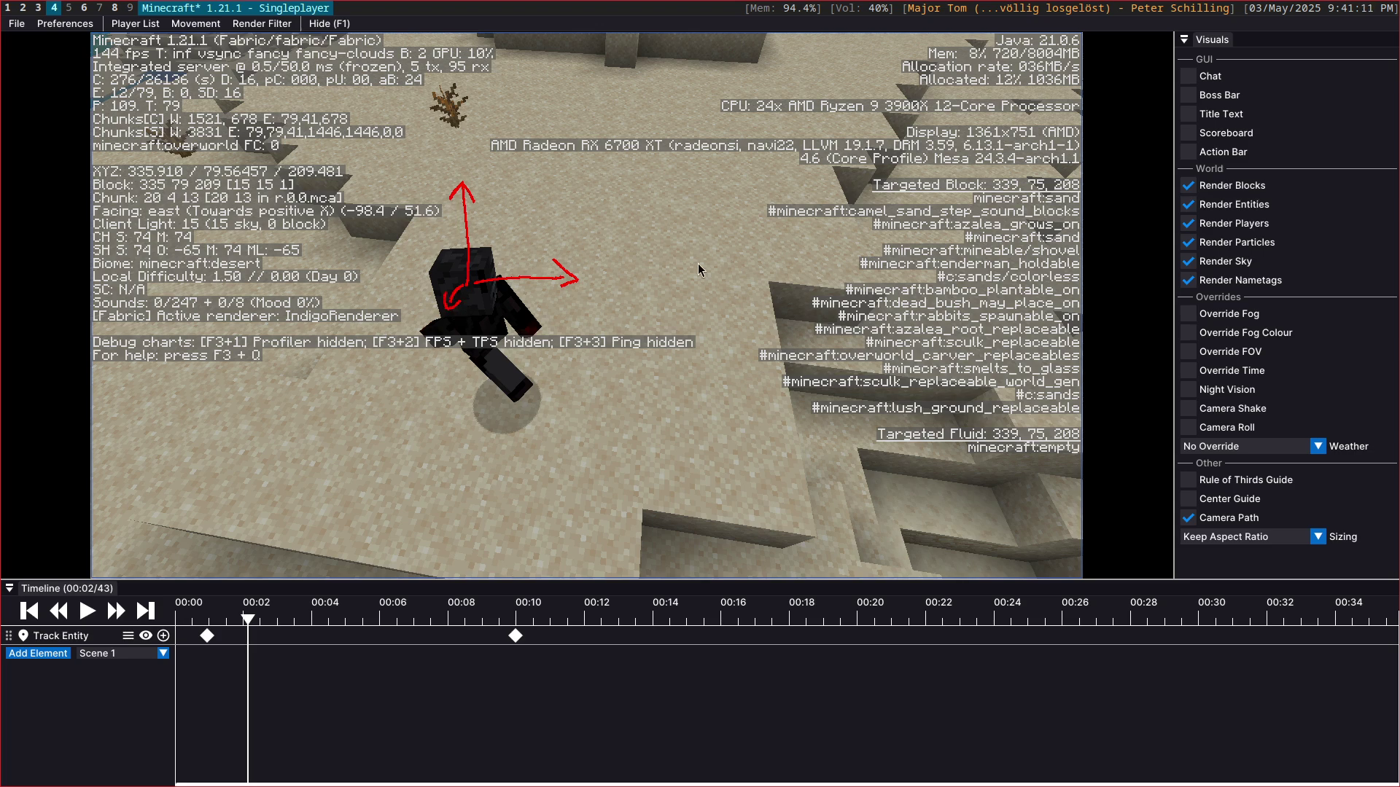
{"action": "key", "text": "Escape"}
Step: Set the first View Offset value to 0.5 on the second Track Entity keyframe, checking the first keyframe's settings as well
{"action": "left_click", "coordinate": [207, 636]}
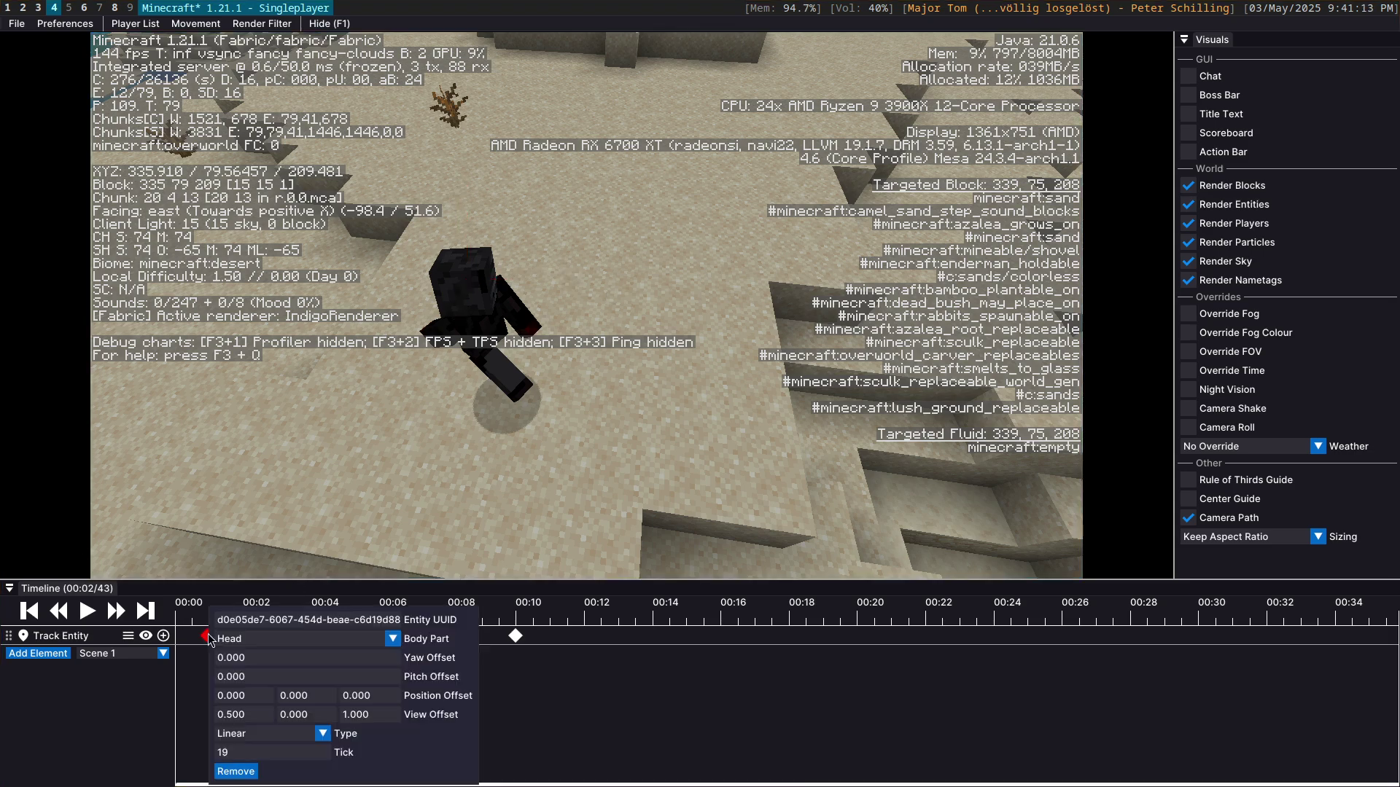
{"action": "right_click", "coordinate": [517, 637]}
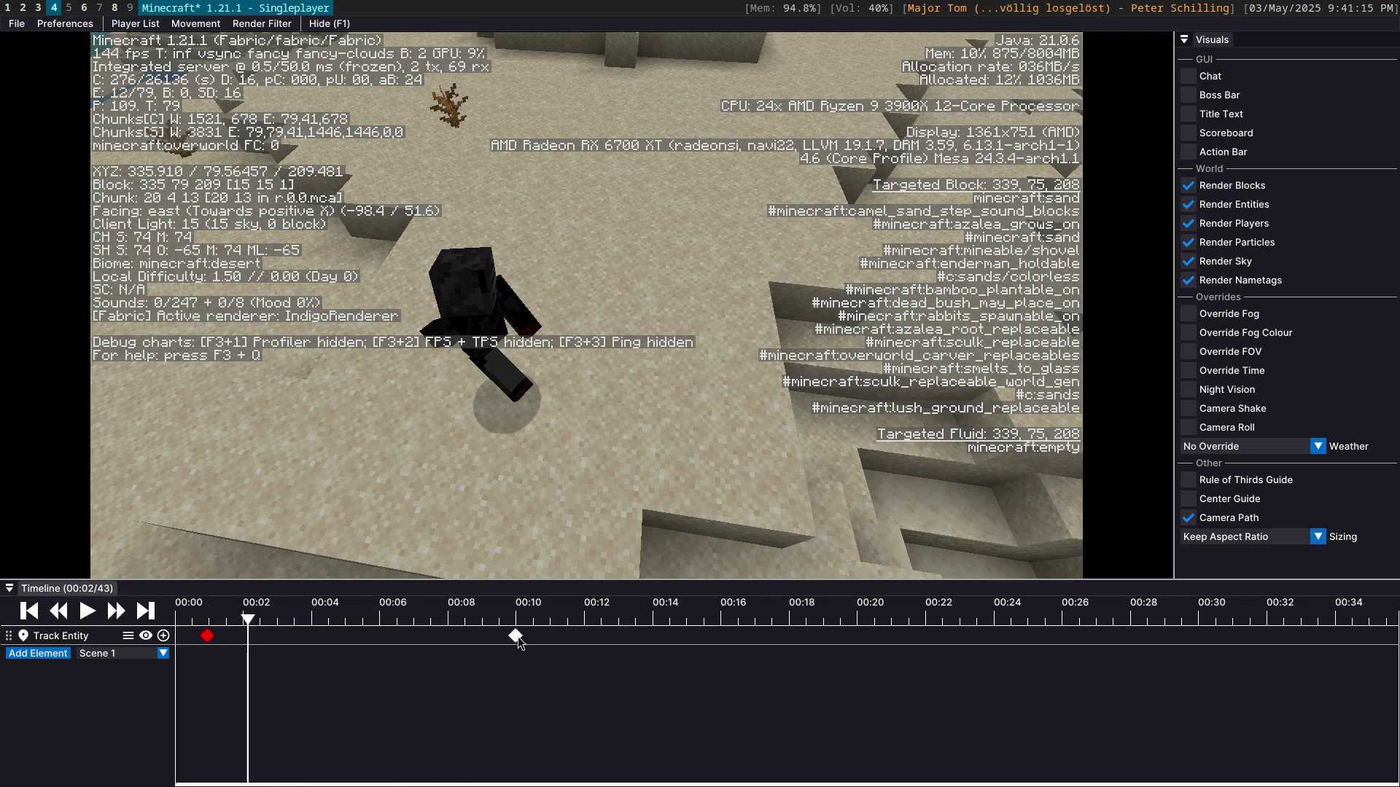
{"action": "right_click", "coordinate": [518, 638]}
{"action": "left_click", "coordinate": [551, 716]}
{"action": "type", "text": "0.500"}
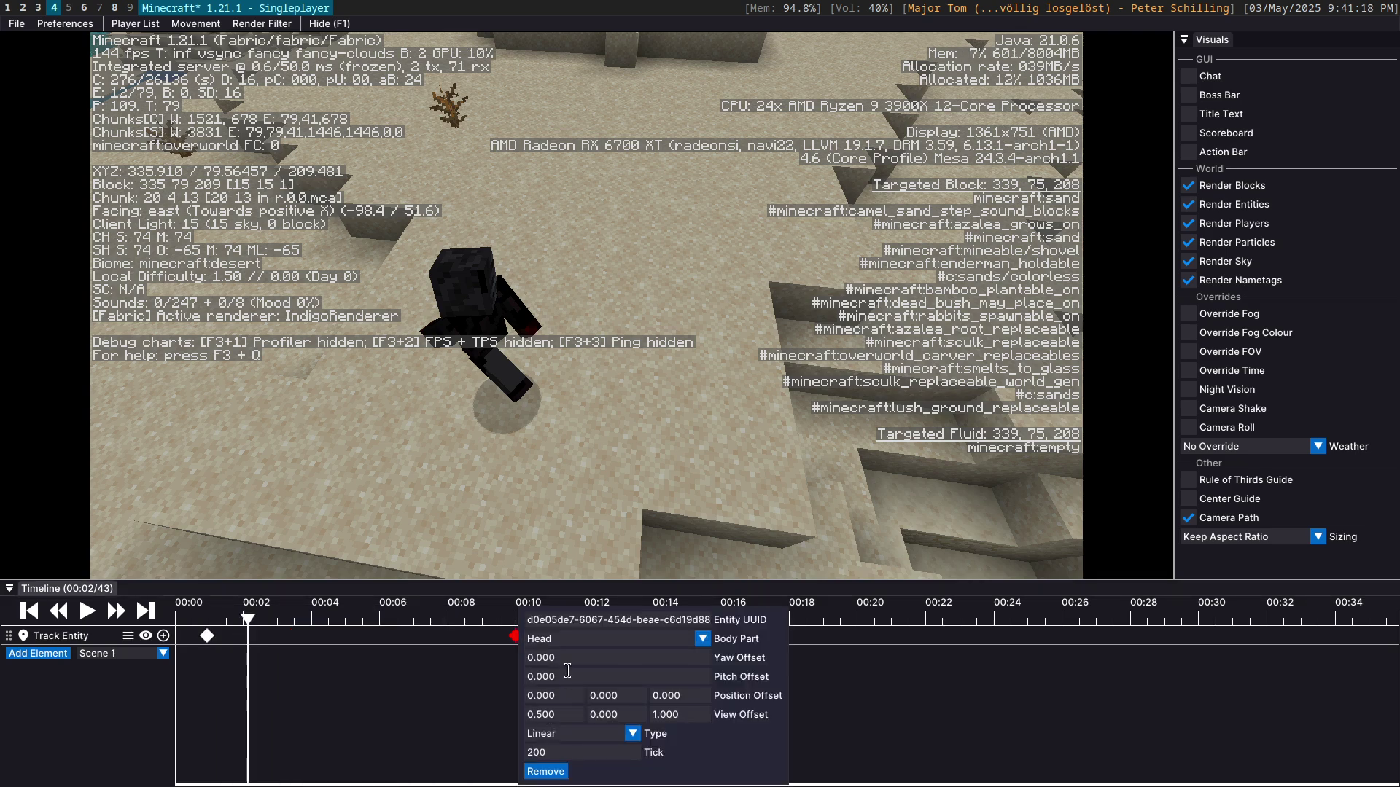
{"action": "left_click", "coordinate": [208, 637]}
{"action": "left_click", "coordinate": [208, 637]}
{"action": "left_click", "coordinate": [195, 659]}
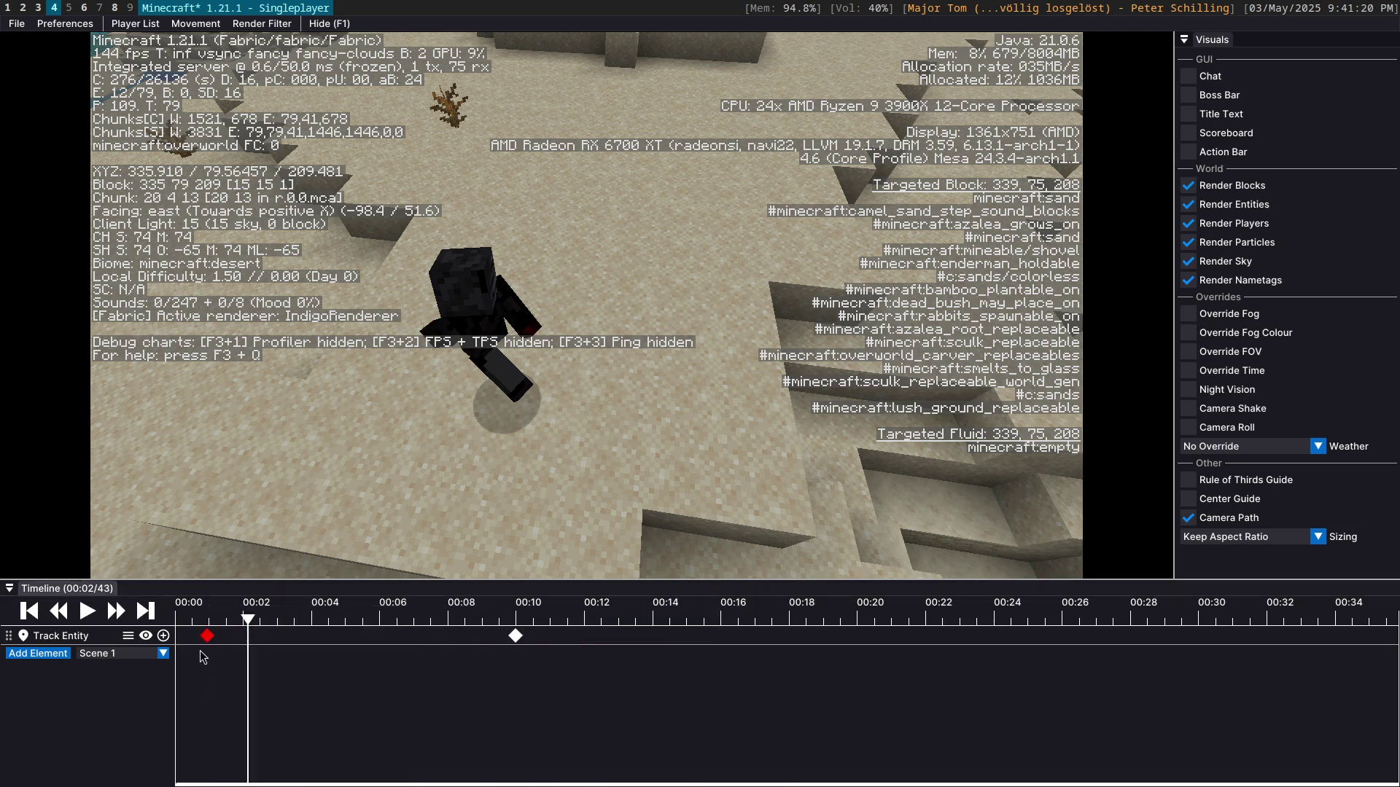
Step: Play from the first keyframe with the debug overlay hidden to examine the sideways view offset, then pause just before the second keyframe
{"action": "left_click", "coordinate": [210, 614]}
{"action": "left_click", "coordinate": [90, 613]}
{"action": "key", "text": "F3"}
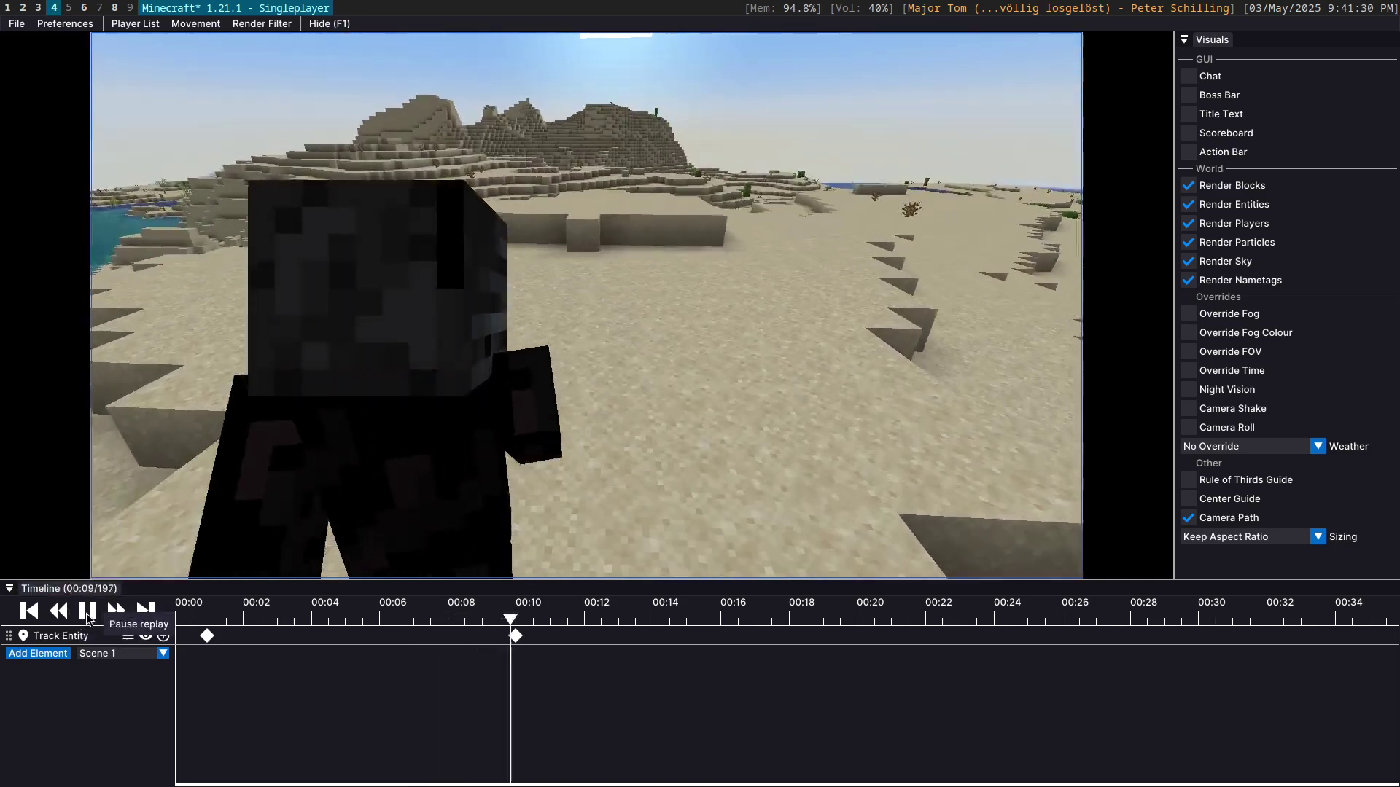
{"action": "left_click", "coordinate": [87, 611]}
Step: Set the first View Offset value to -0.5 on the first Track Entity keyframe and open the second keyframe's settings
{"action": "left_click", "coordinate": [207, 636]}
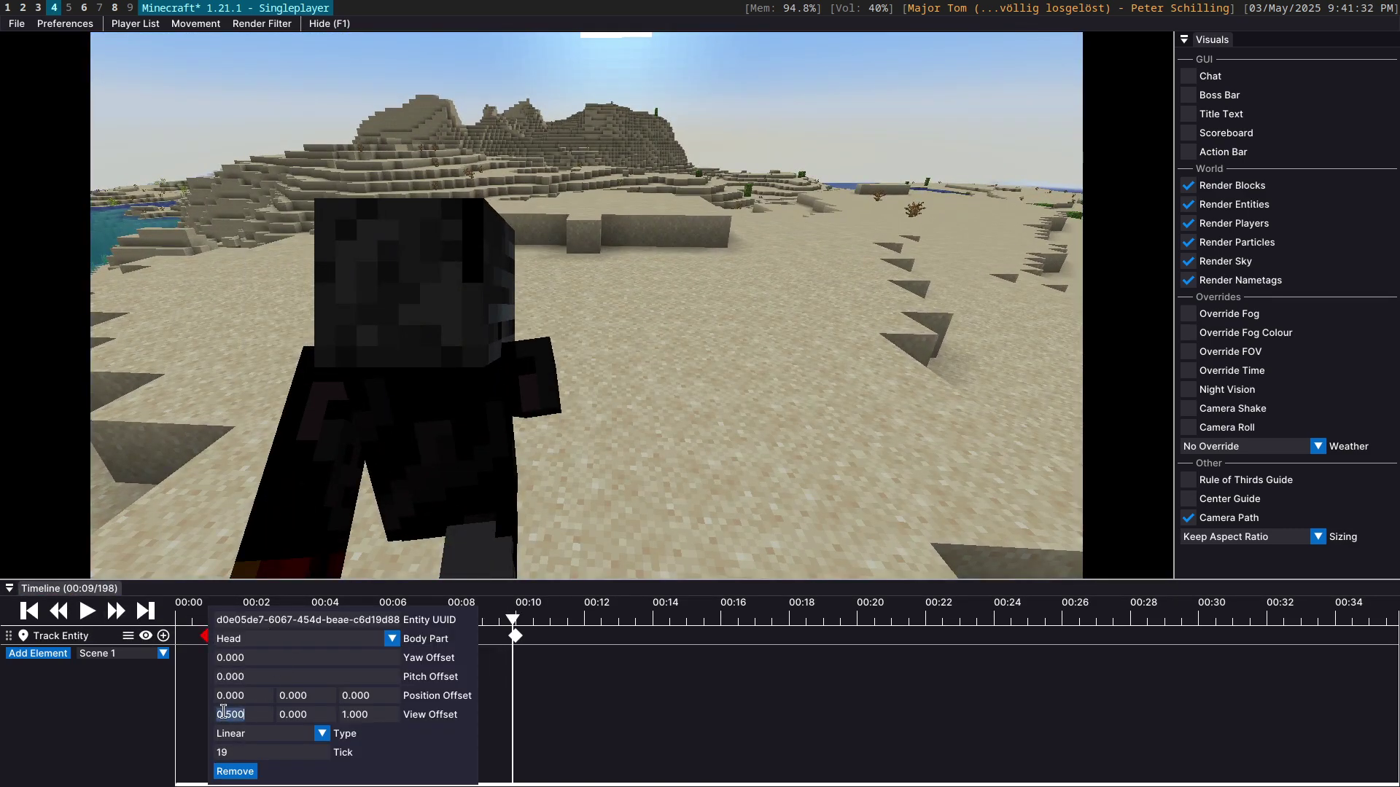
{"action": "left_click", "coordinate": [223, 713]}
{"action": "type", "text": "-"}
{"action": "left_click", "coordinate": [515, 635]}
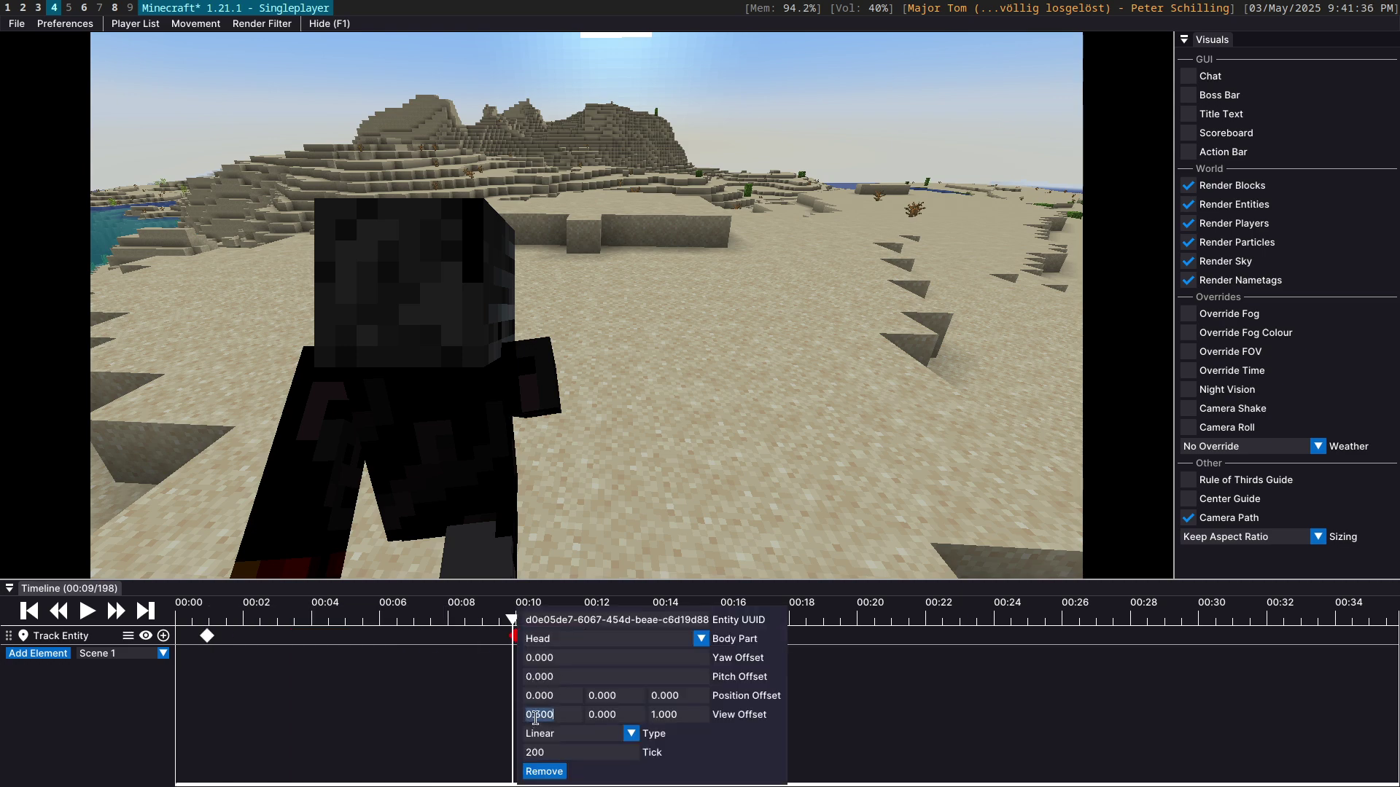
Step: Play from just before the first keyframe to examine how the sideways offset changes, then pause at about 00:09
{"action": "left_click", "coordinate": [210, 624]}
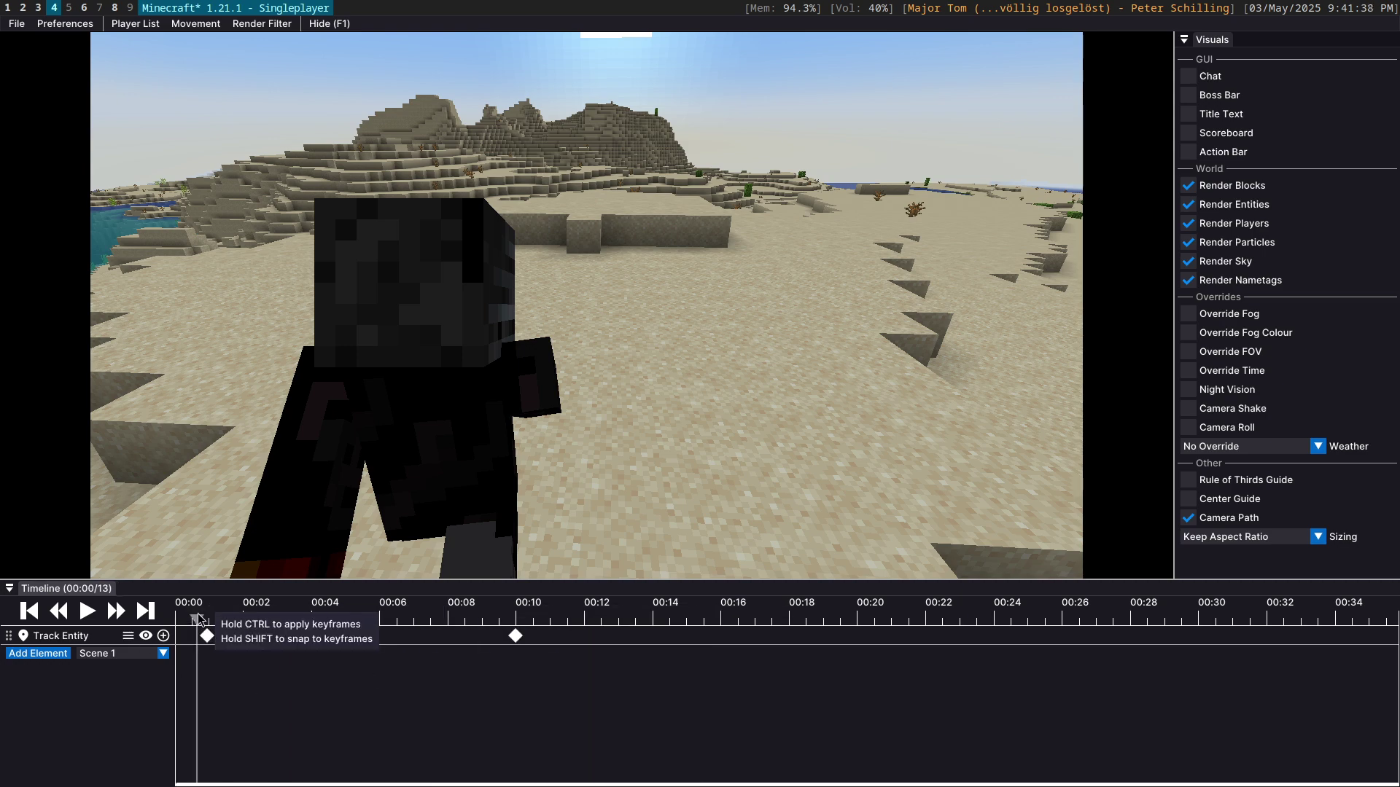
{"action": "left_click", "coordinate": [87, 611]}
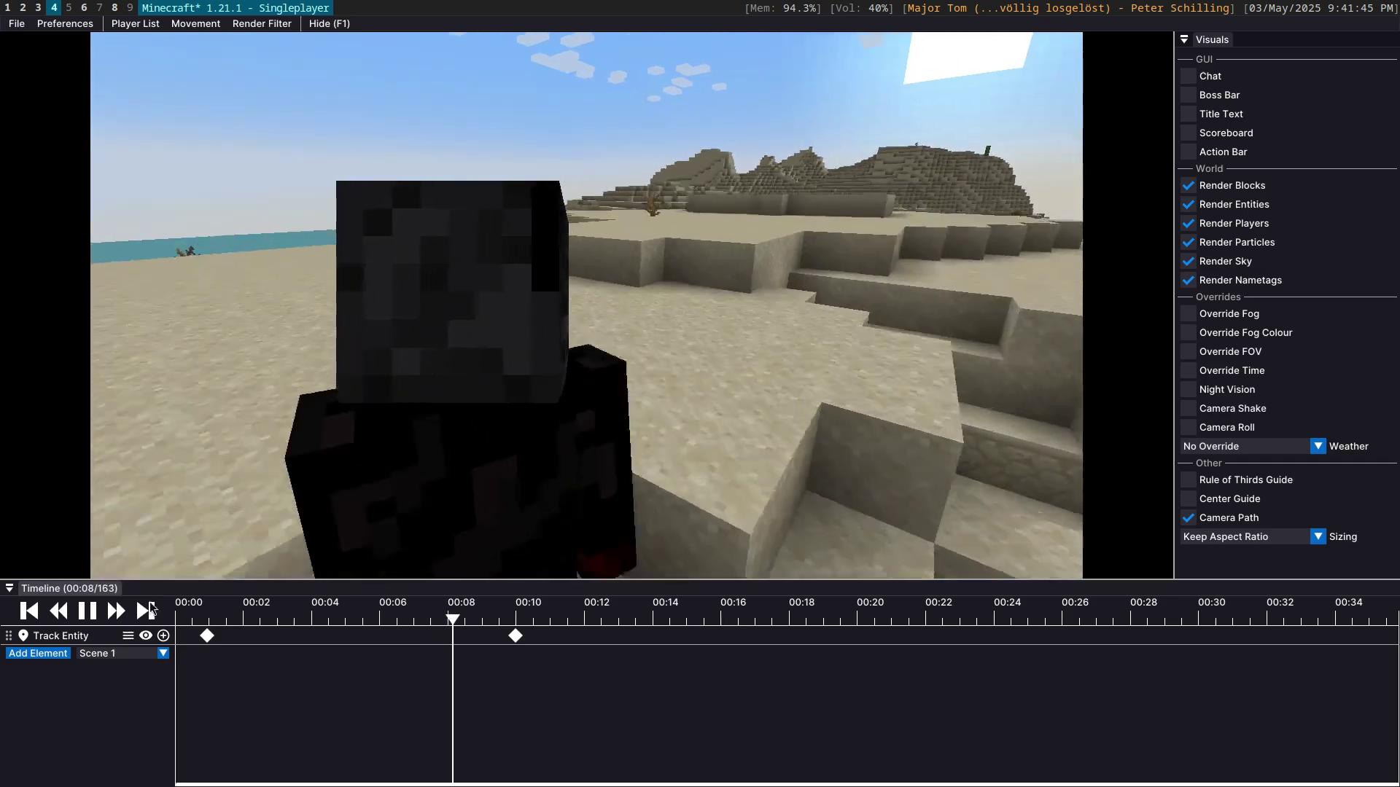
{"action": "key", "text": "space"}
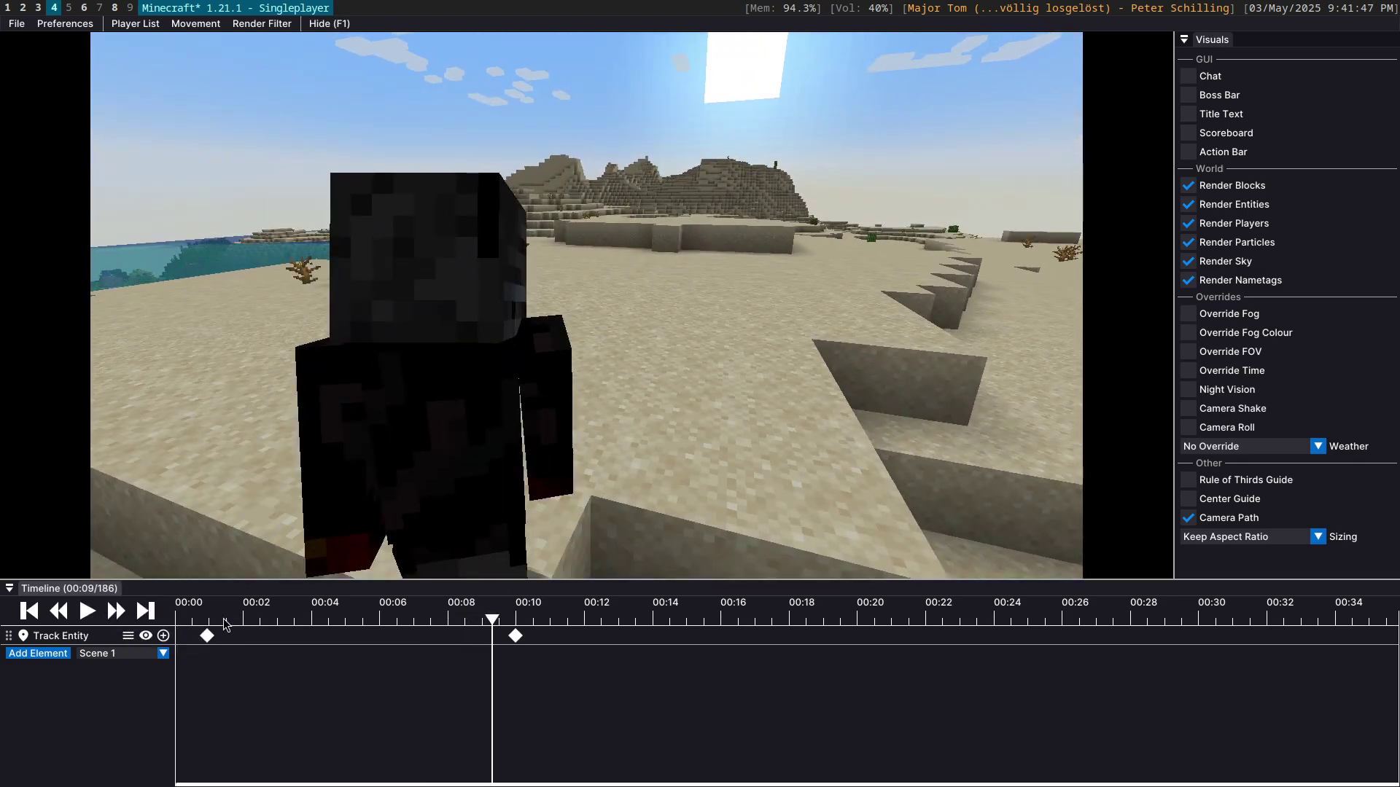
Step: Set the second View Offset value to 0.5 on both Track Entity keyframes
{"action": "left_click", "coordinate": [208, 636]}
{"action": "left_click", "coordinate": [308, 709]}
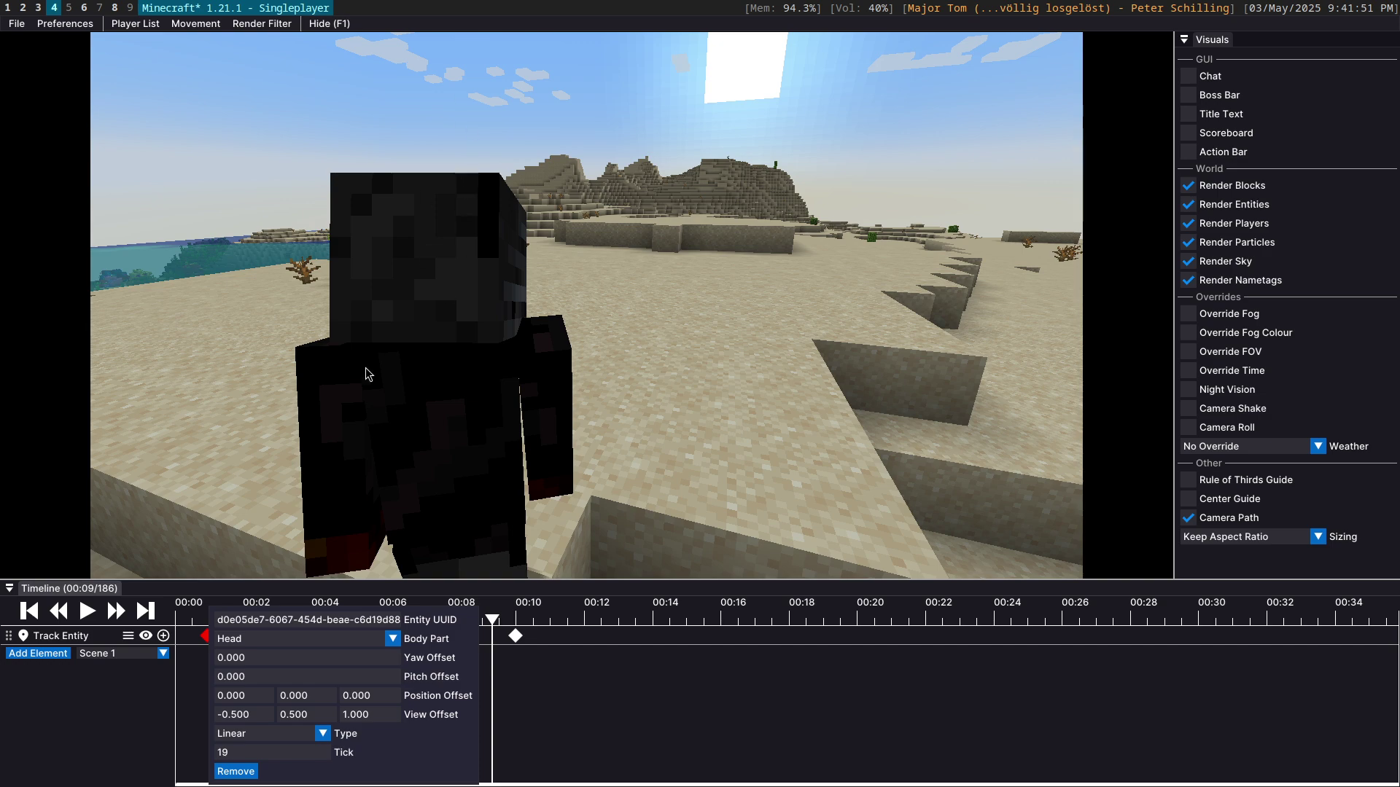
{"action": "left_click", "coordinate": [430, 460]}
{"action": "left_click", "coordinate": [516, 636]}
{"action": "left_click", "coordinate": [616, 714]}
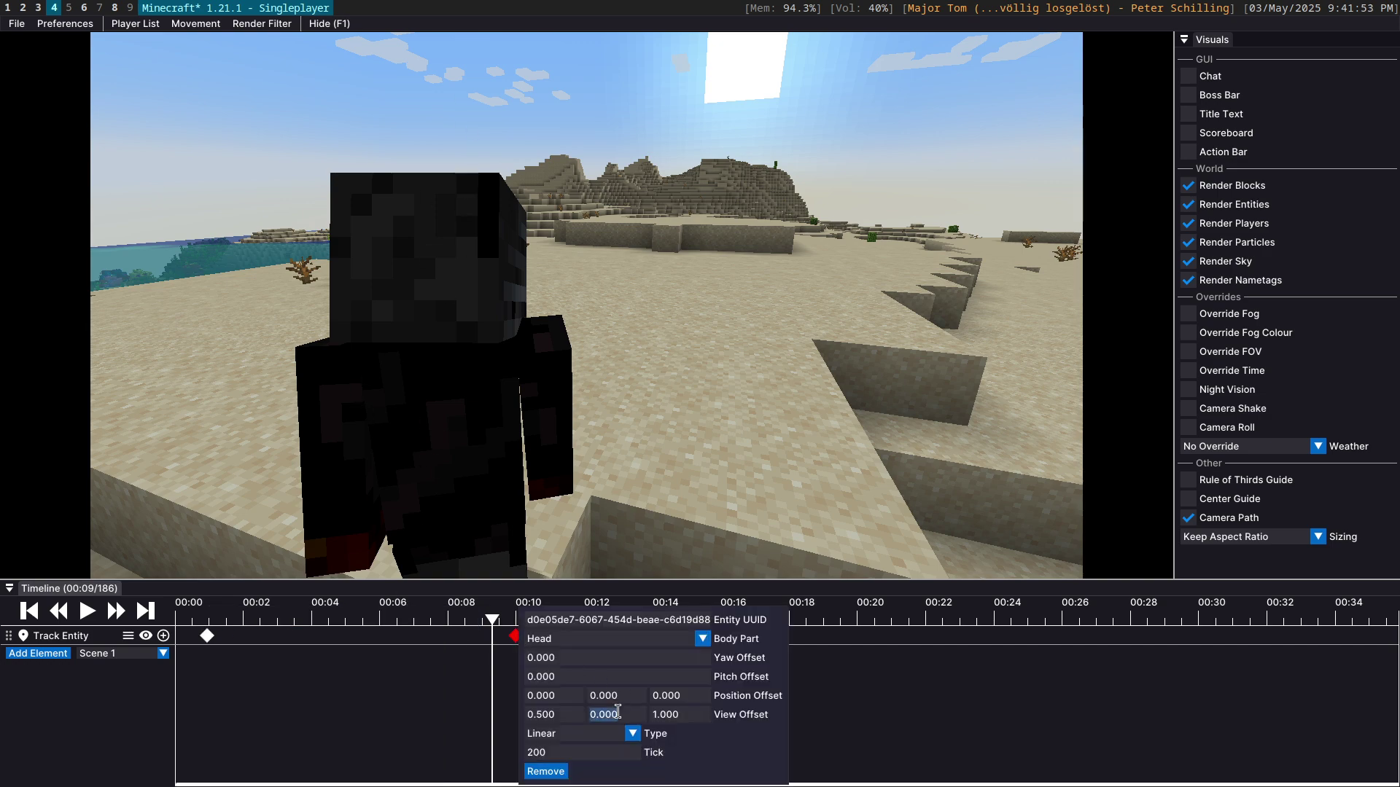
Step: Play the shot from the first keyframe to the second to examine the raised view offset
{"action": "left_click", "coordinate": [205, 618]}
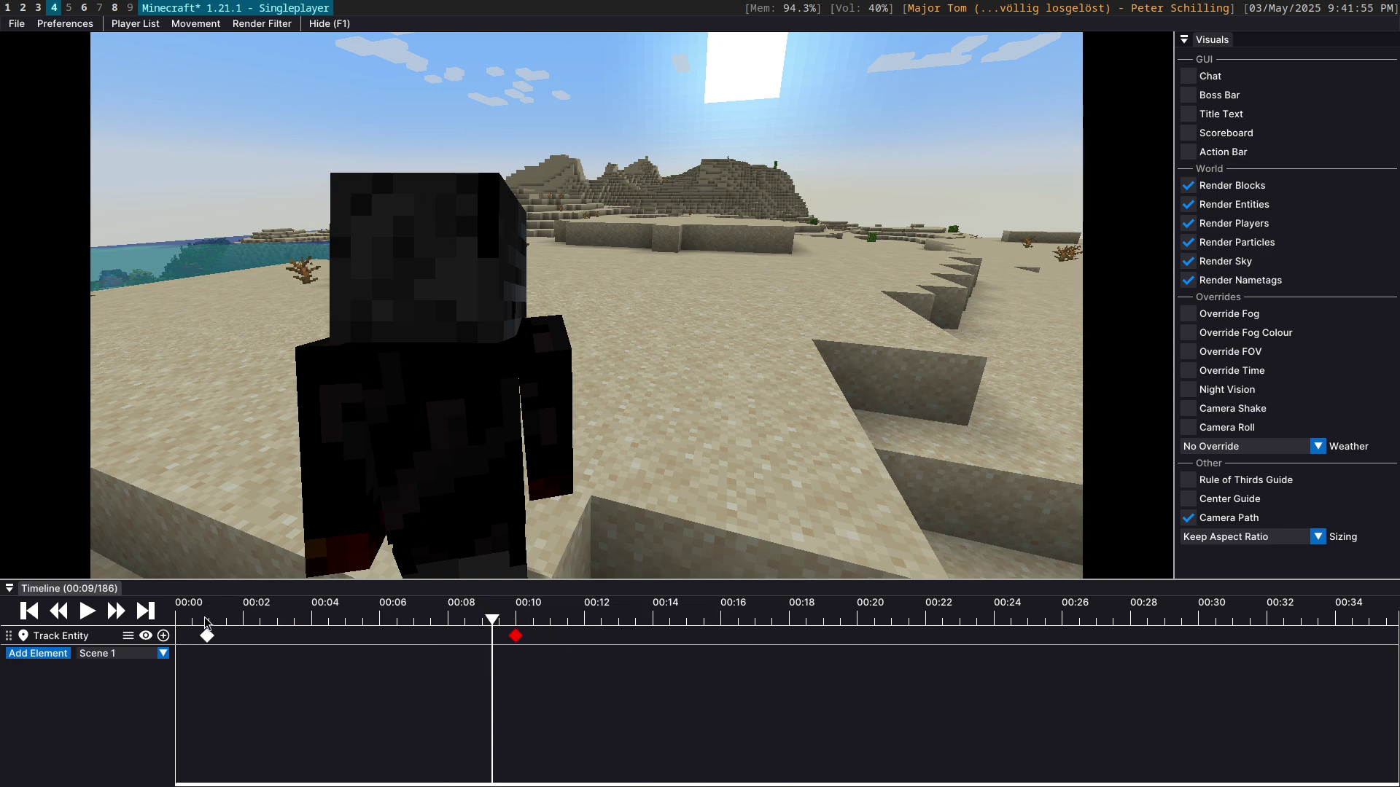
{"action": "left_click", "coordinate": [204, 617]}
{"action": "left_click", "coordinate": [93, 611]}
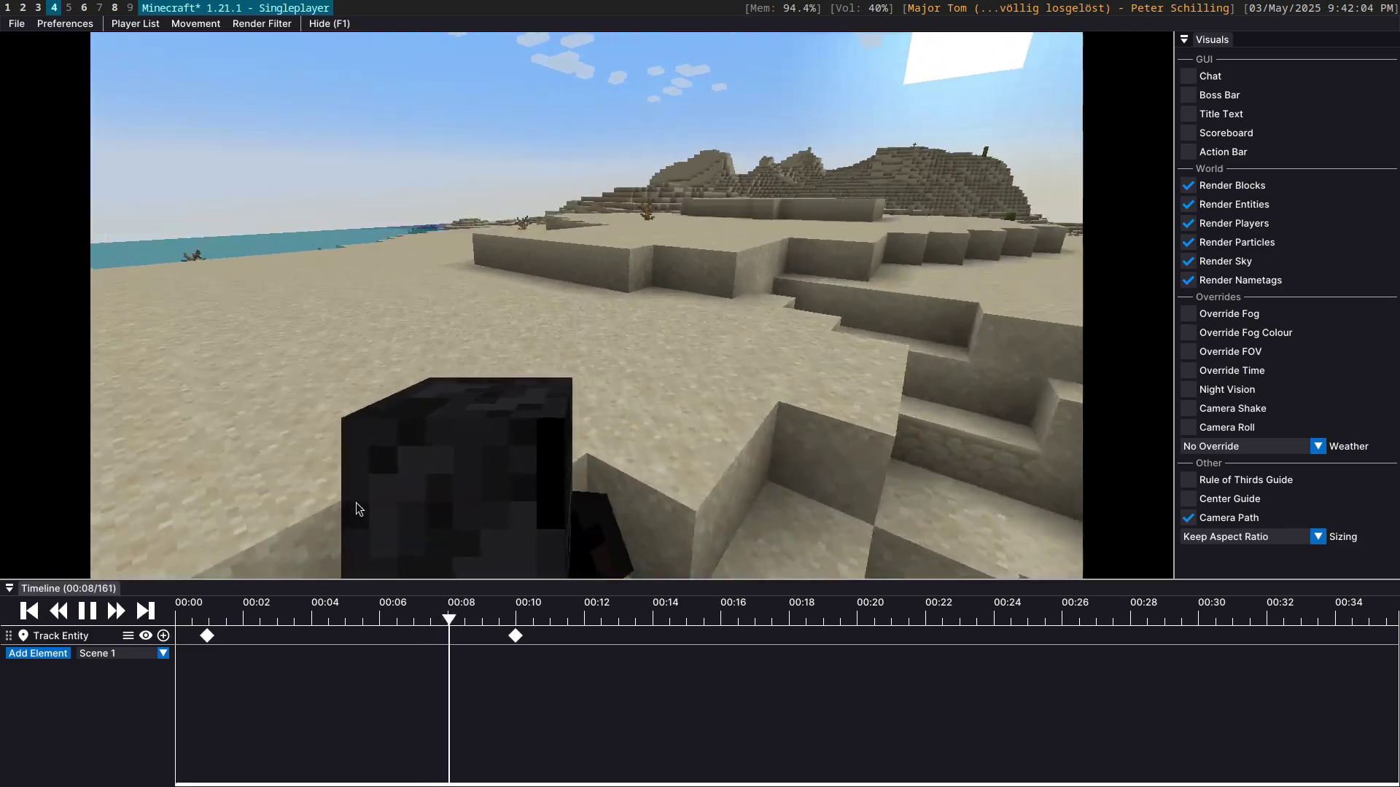
Step: Set the first and second View Offset values to 0 on both Track Entity keyframes and play the shot from the first keyframe
{"action": "left_click", "coordinate": [516, 635]}
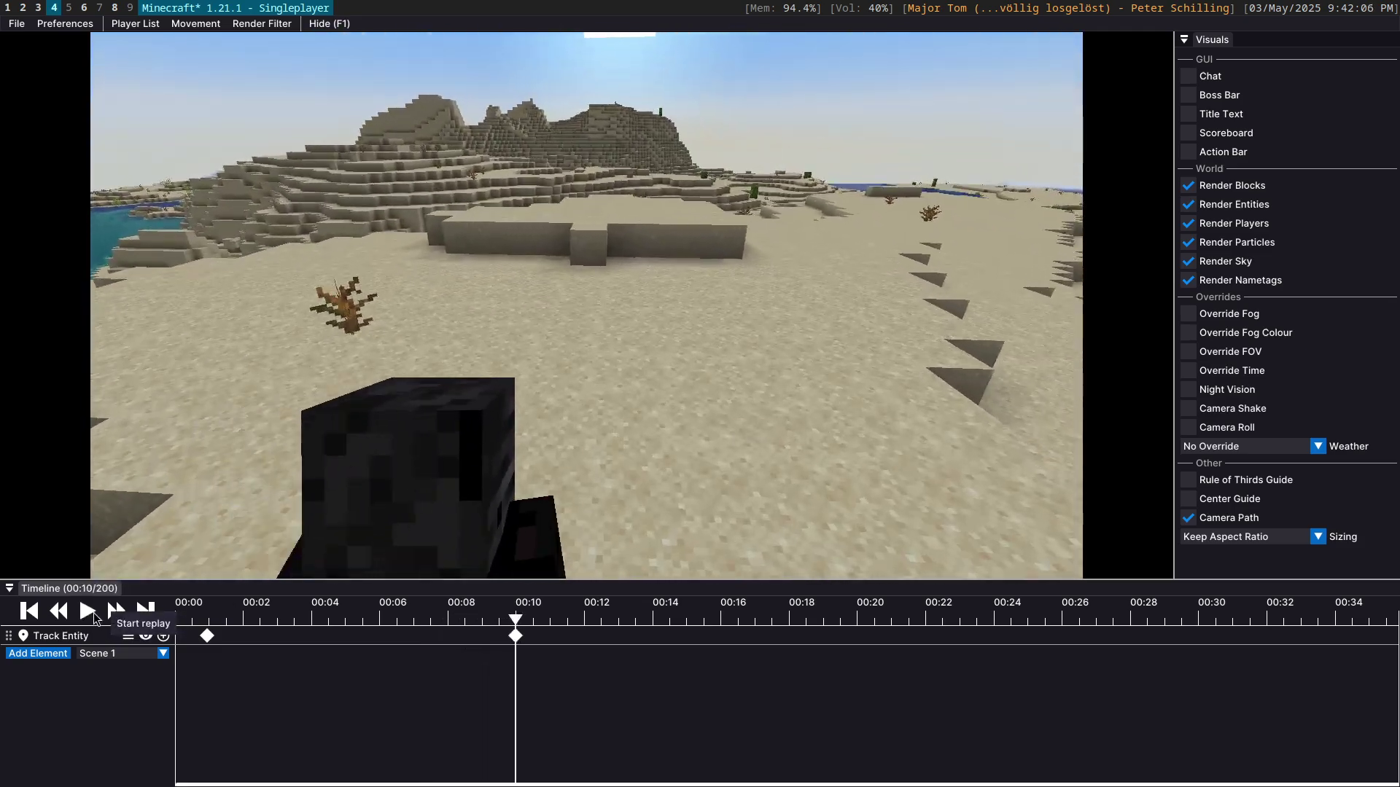
{"action": "left_click", "coordinate": [516, 635]}
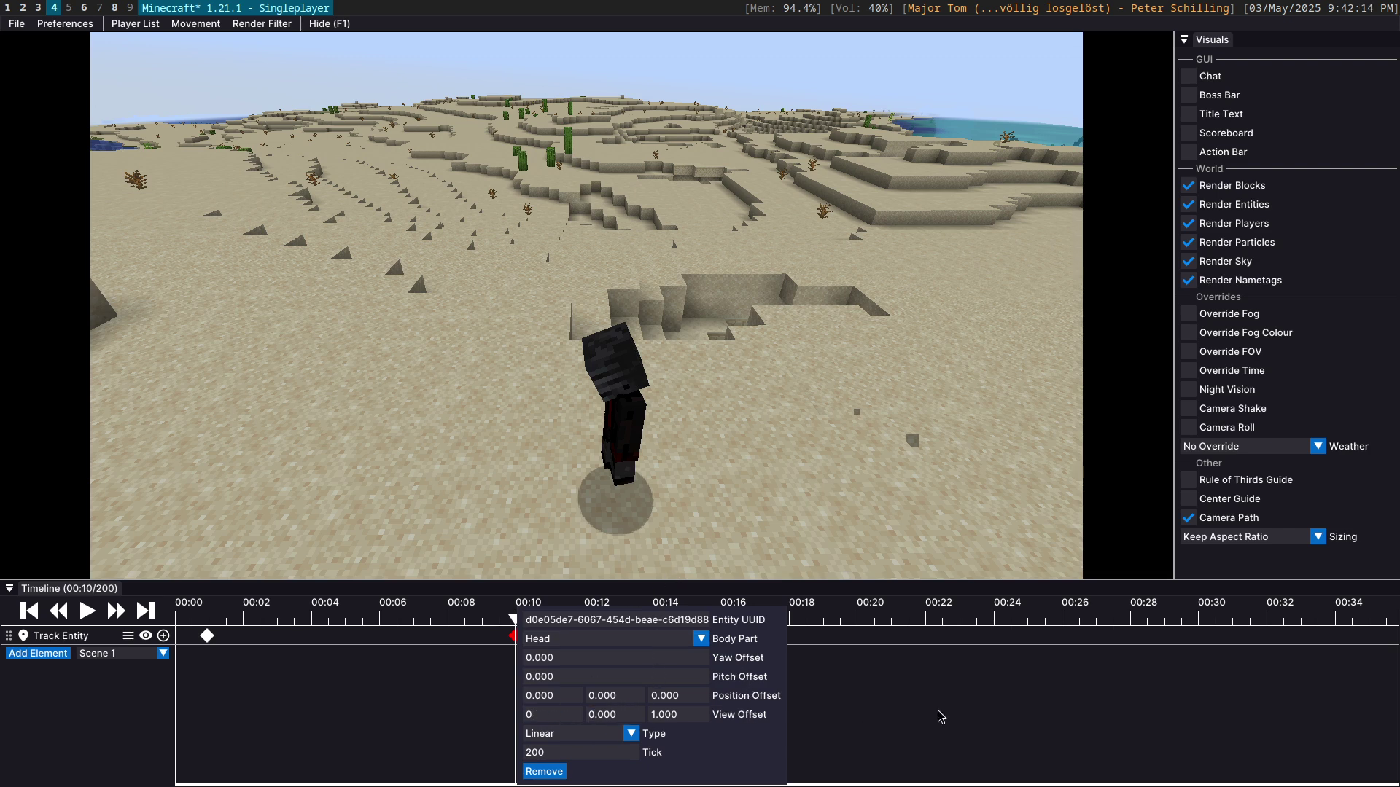
{"action": "left_click", "coordinate": [207, 636]}
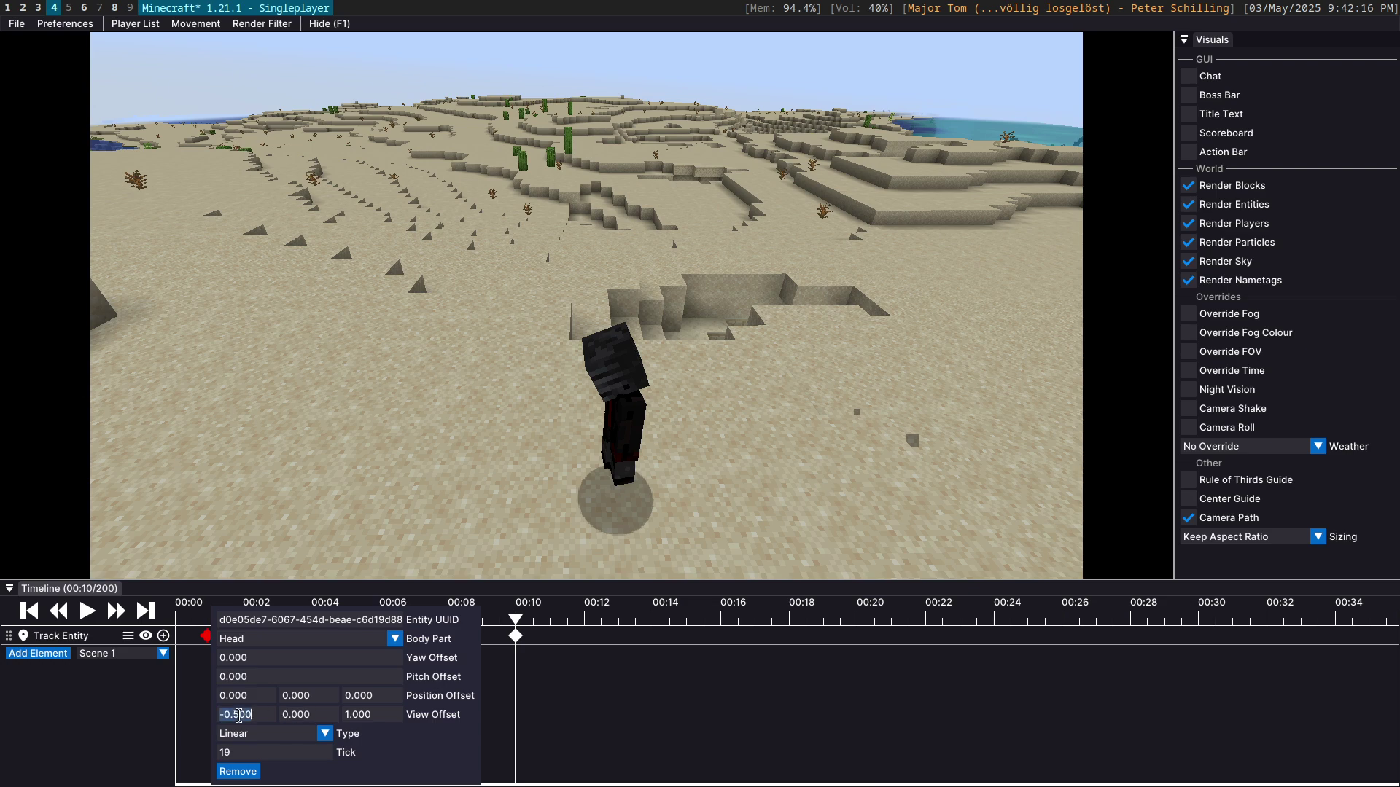
{"action": "left_click", "coordinate": [679, 712]}
{"action": "left_click", "coordinate": [207, 620]}
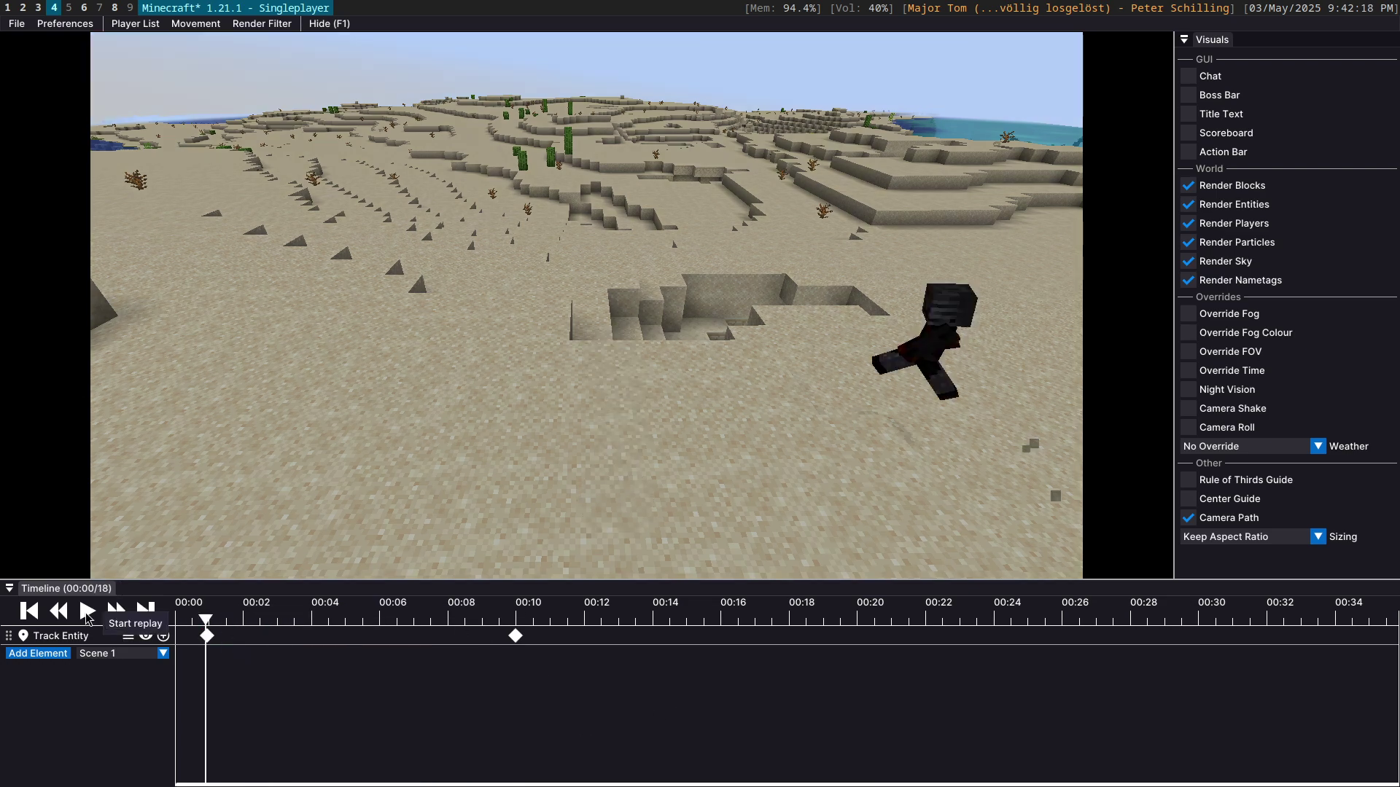
Step: Set the Yaw Offset to 90 on both Track Entity keyframes and play the shot from the first keyframe
{"action": "left_click", "coordinate": [206, 637]}
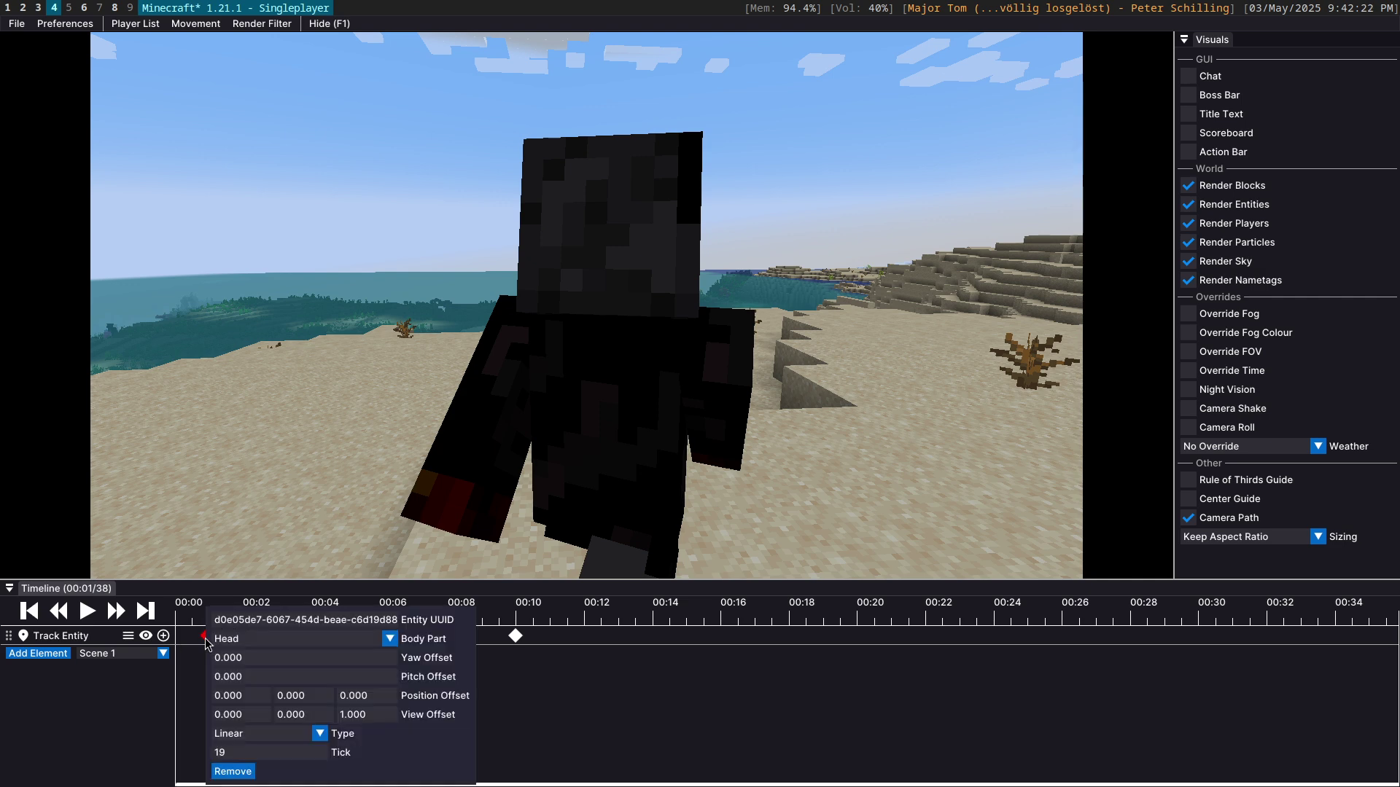
{"action": "left_click", "coordinate": [320, 664]}
{"action": "left_click", "coordinate": [516, 636]}
{"action": "left_click", "coordinate": [515, 637]}
{"action": "left_click", "coordinate": [559, 656]}
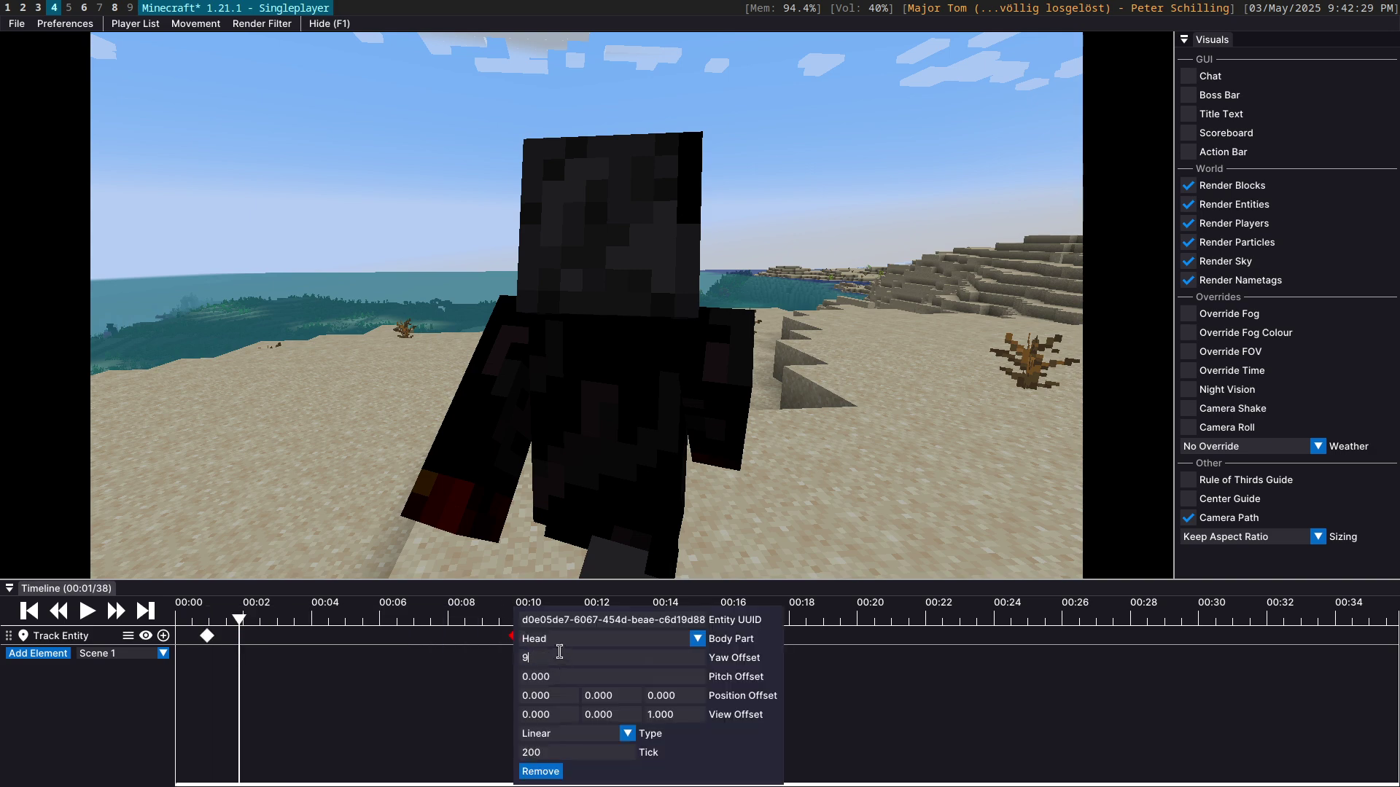
{"action": "left_click", "coordinate": [203, 619]}
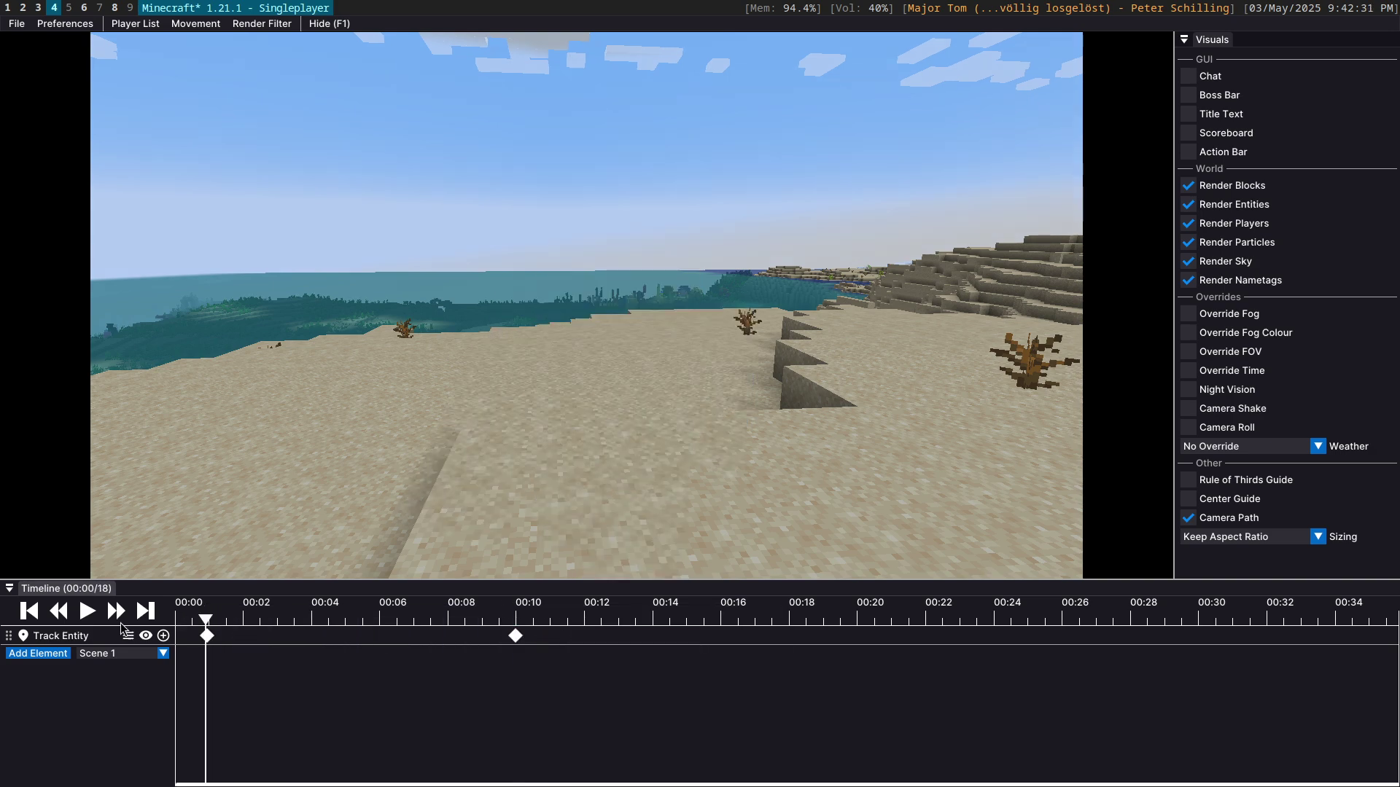
{"action": "left_click", "coordinate": [88, 611]}
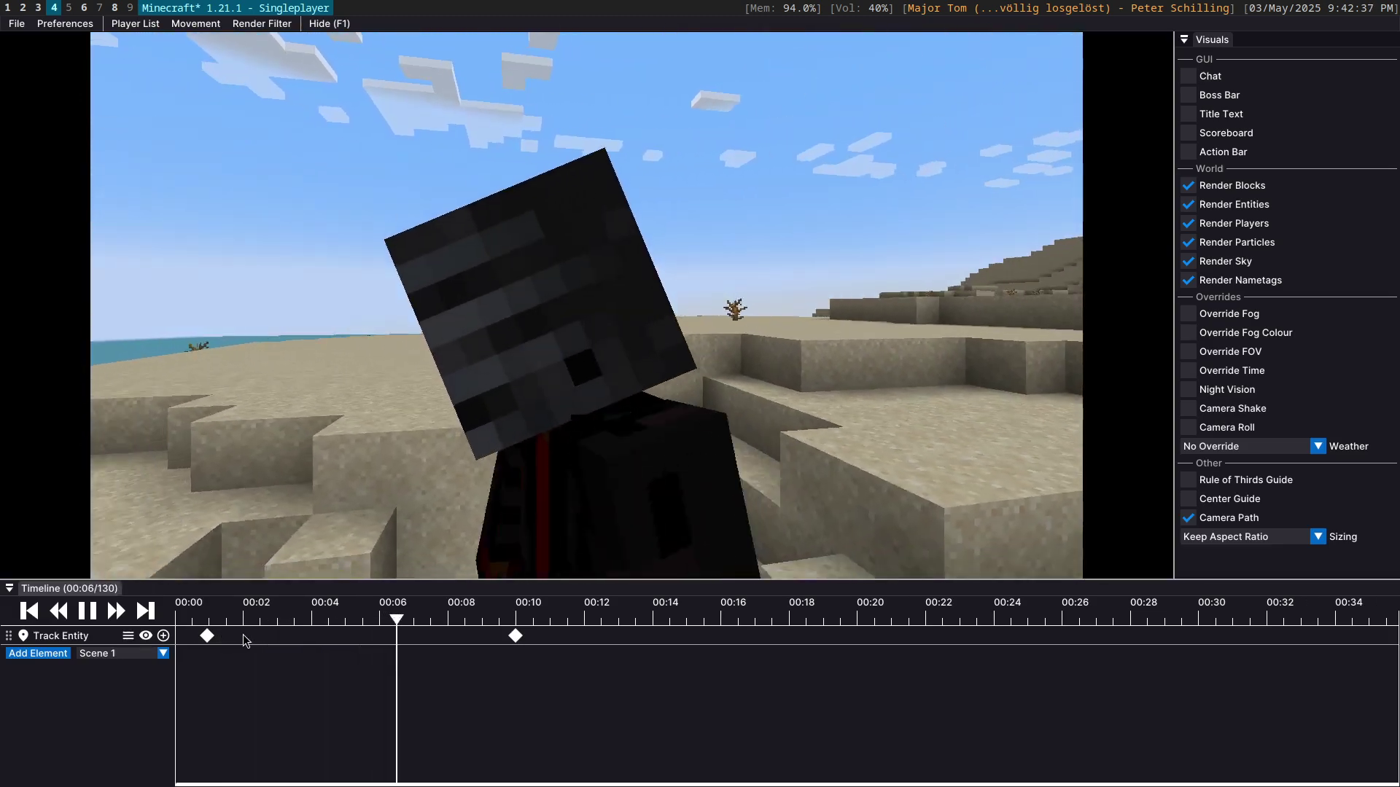
Step: Set the third View Offset value to 3 on both Track Entity keyframes, play the shot from its start and pause at about 00:03
{"action": "left_click", "coordinate": [207, 636]}
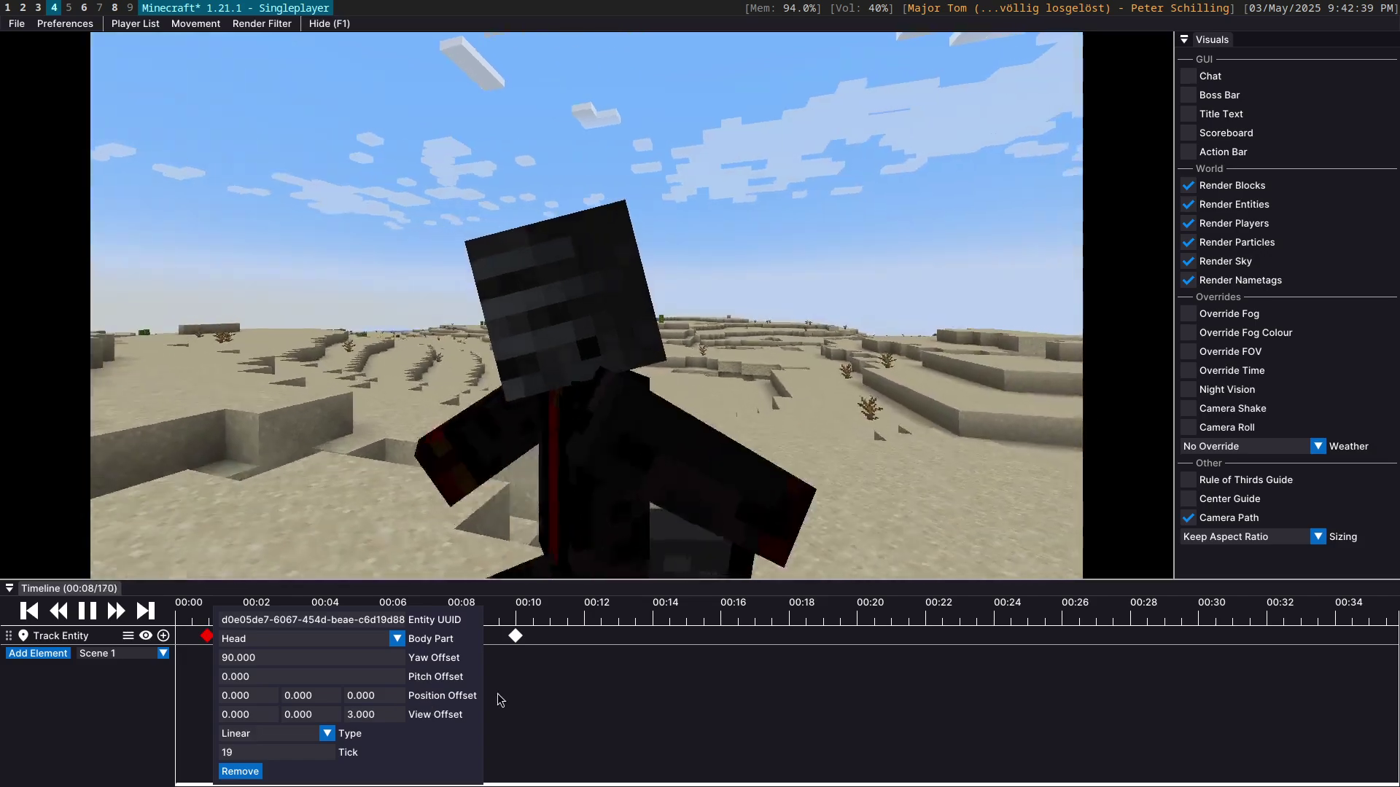
{"action": "left_click", "coordinate": [516, 636]}
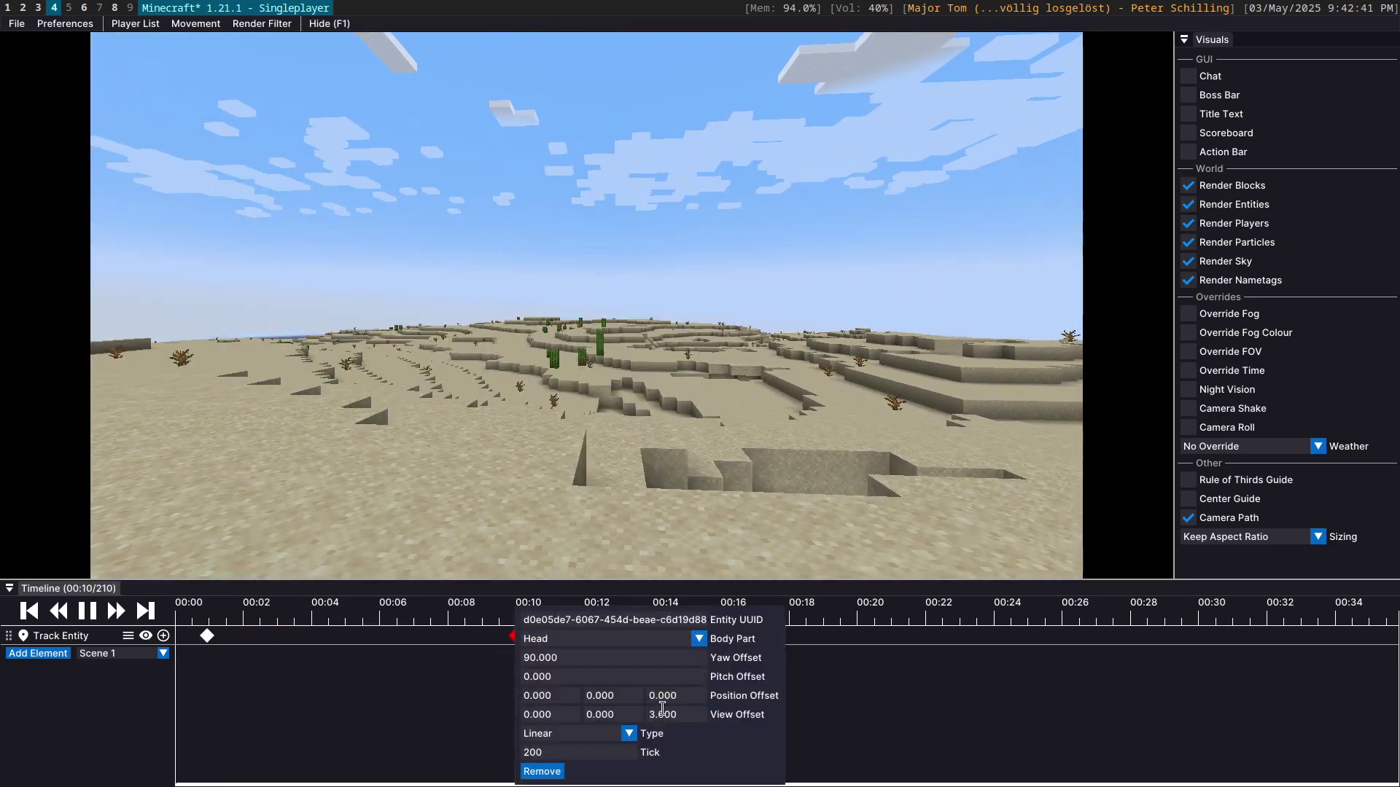
{"action": "left_click", "coordinate": [239, 622]}
{"action": "left_click", "coordinate": [239, 622]}
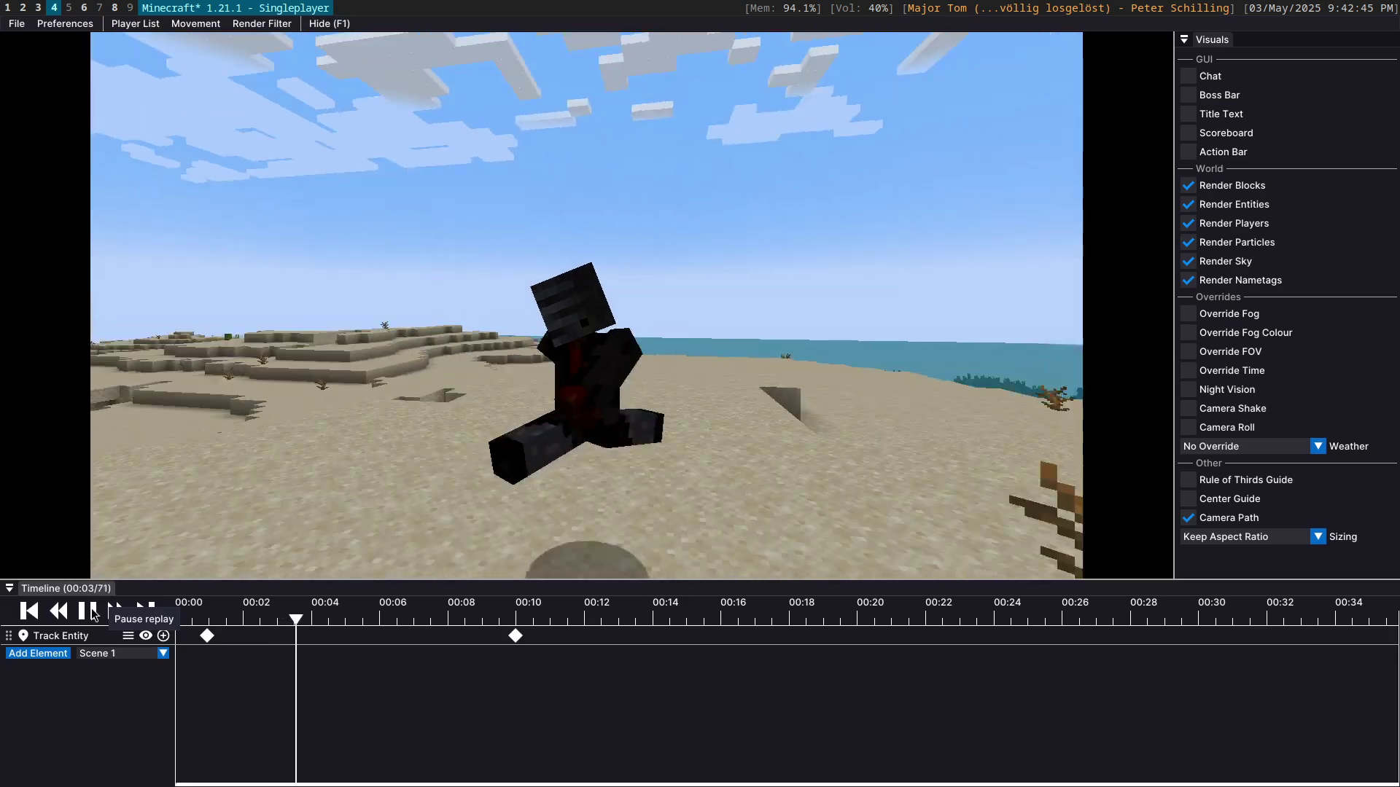
{"action": "left_click", "coordinate": [93, 613]}
Step: Set the Yaw Offset to 180 on both Track Entity keyframes so the camera faces the player
{"action": "left_click_drag", "start_coordinate": [578, 343], "coordinate": [537, 358]}
{"action": "key", "text": "a"}
{"action": "right_click", "coordinate": [207, 636]}
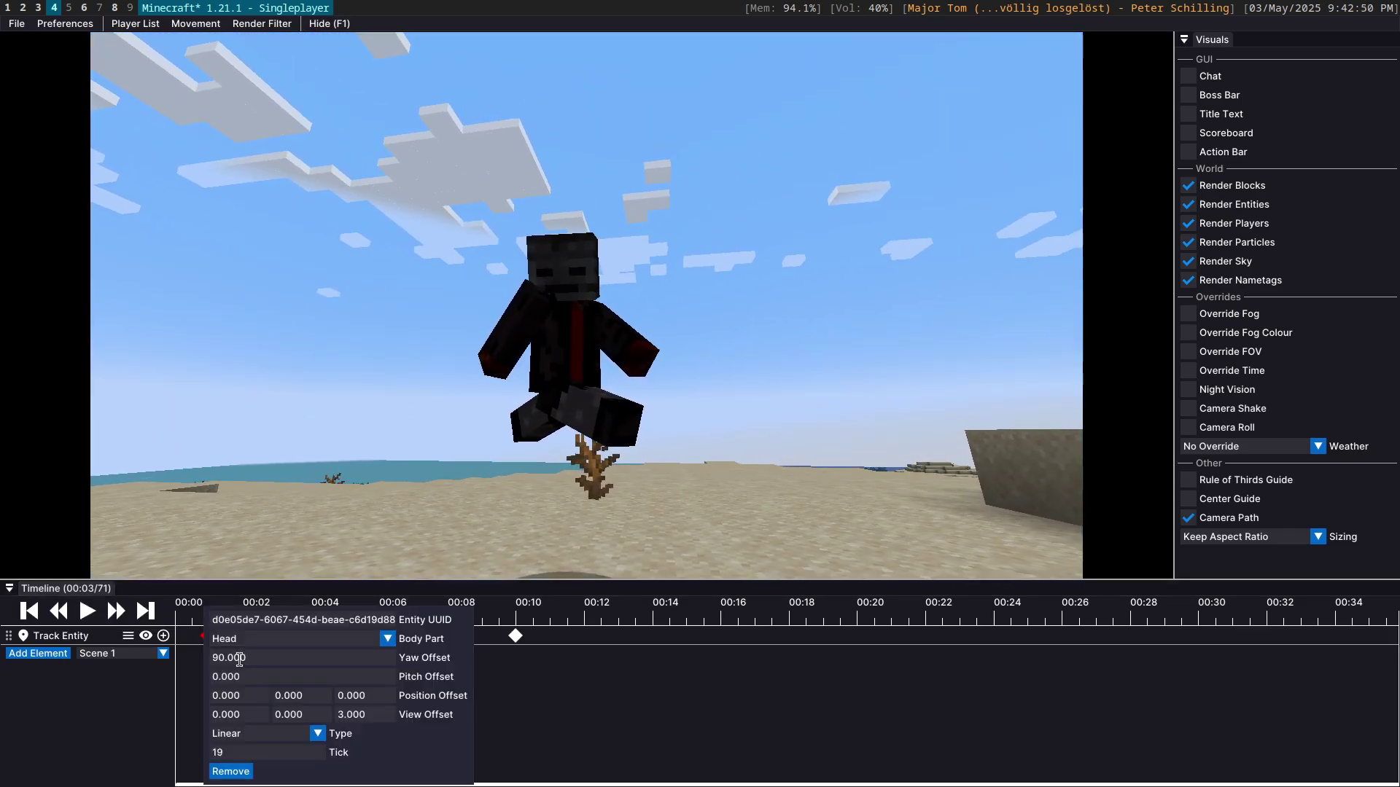
{"action": "double_click", "coordinate": [239, 656]}
{"action": "type", "text": "18"}
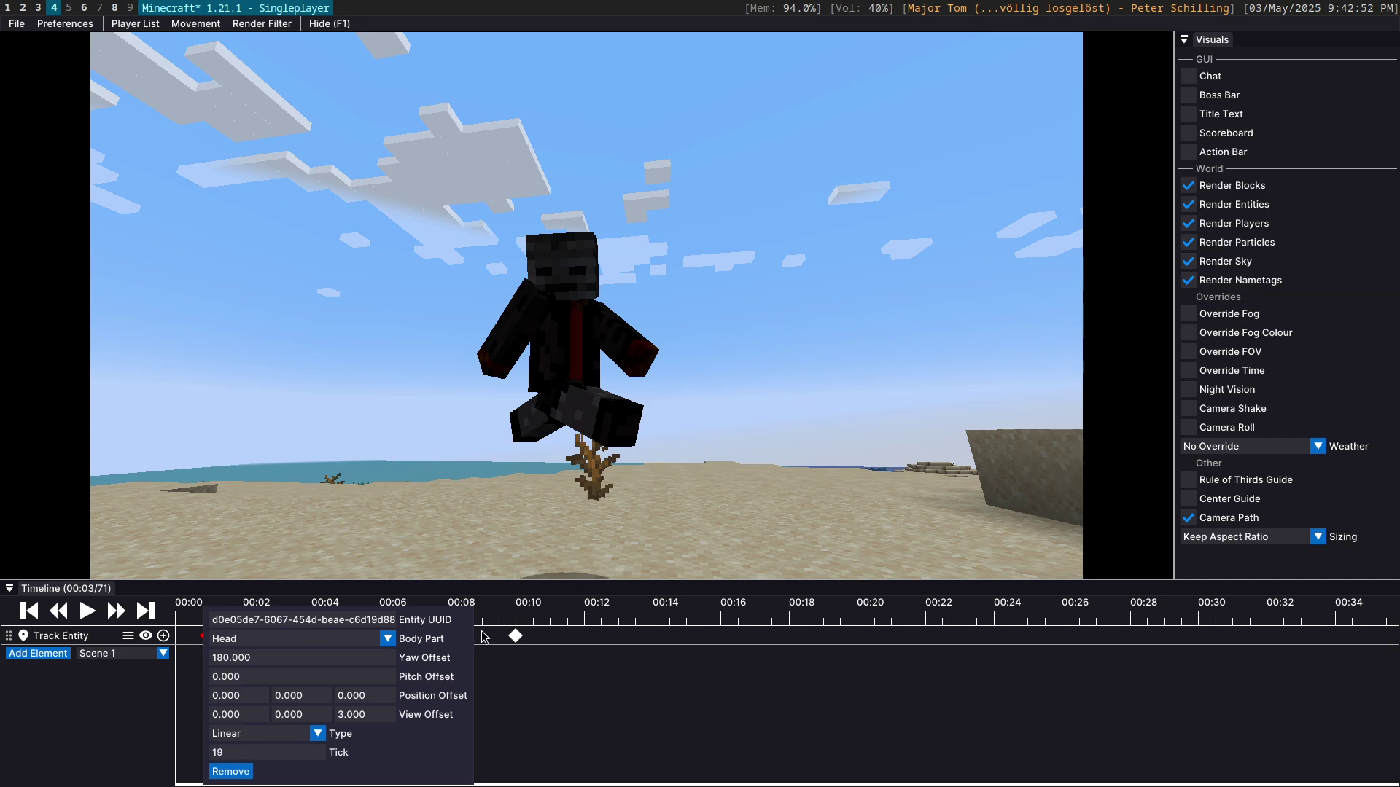
{"action": "left_click", "coordinate": [515, 635]}
{"action": "left_click", "coordinate": [515, 636]}
{"action": "right_click", "coordinate": [515, 636]}
{"action": "double_click", "coordinate": [559, 658]}
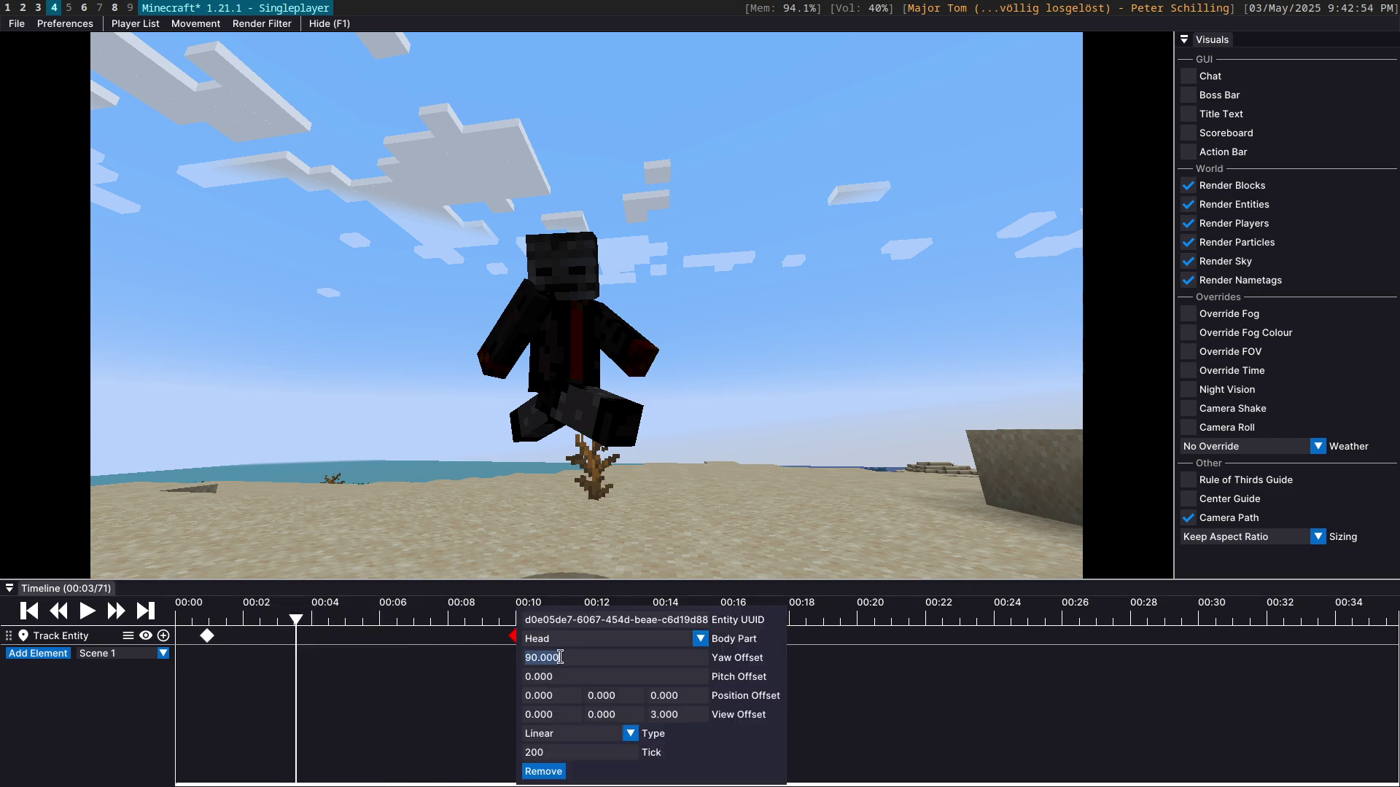
{"action": "type", "text": "180"}
Step: Play from just before the first keyframe to examine the front-facing shot, pausing at about 00:03
{"action": "left_click", "coordinate": [181, 620]}
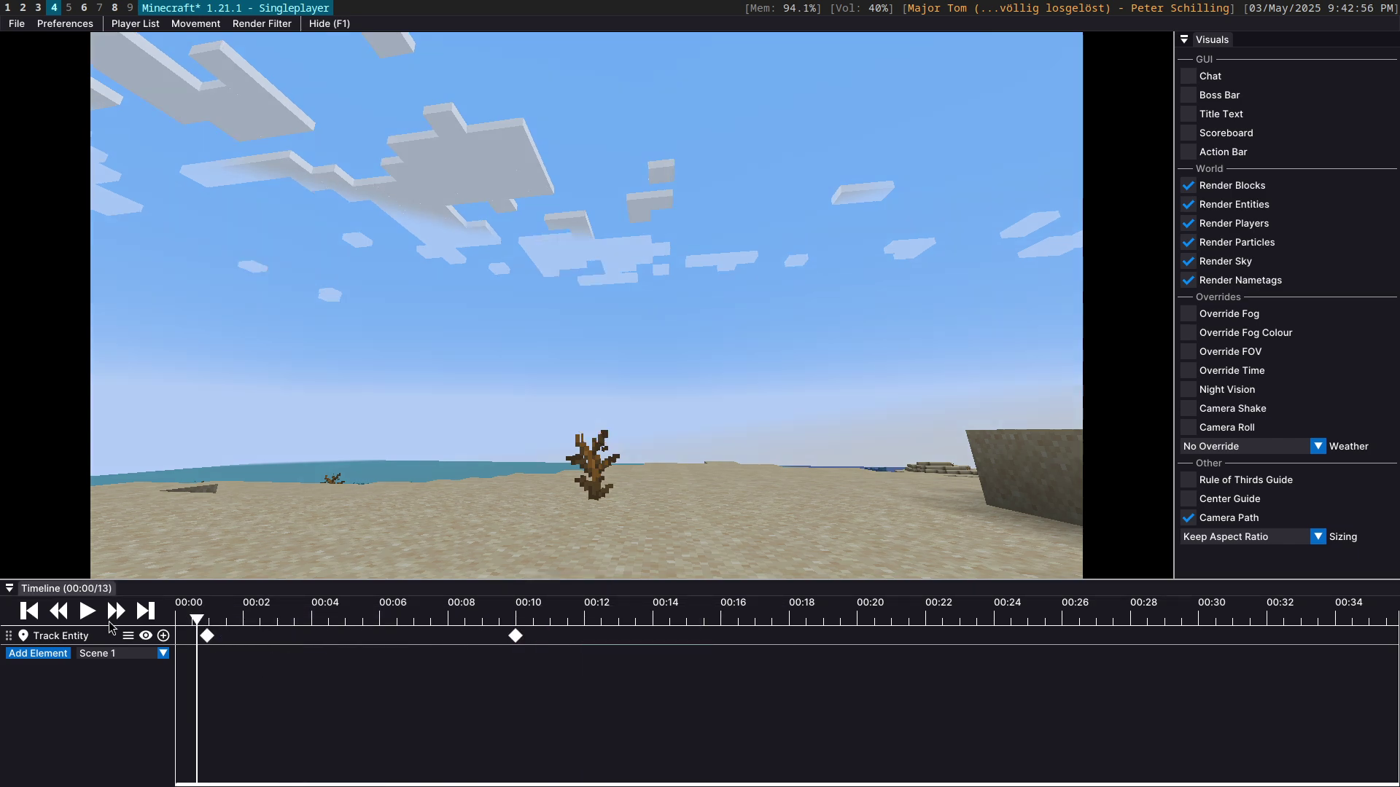
{"action": "key", "text": "space"}
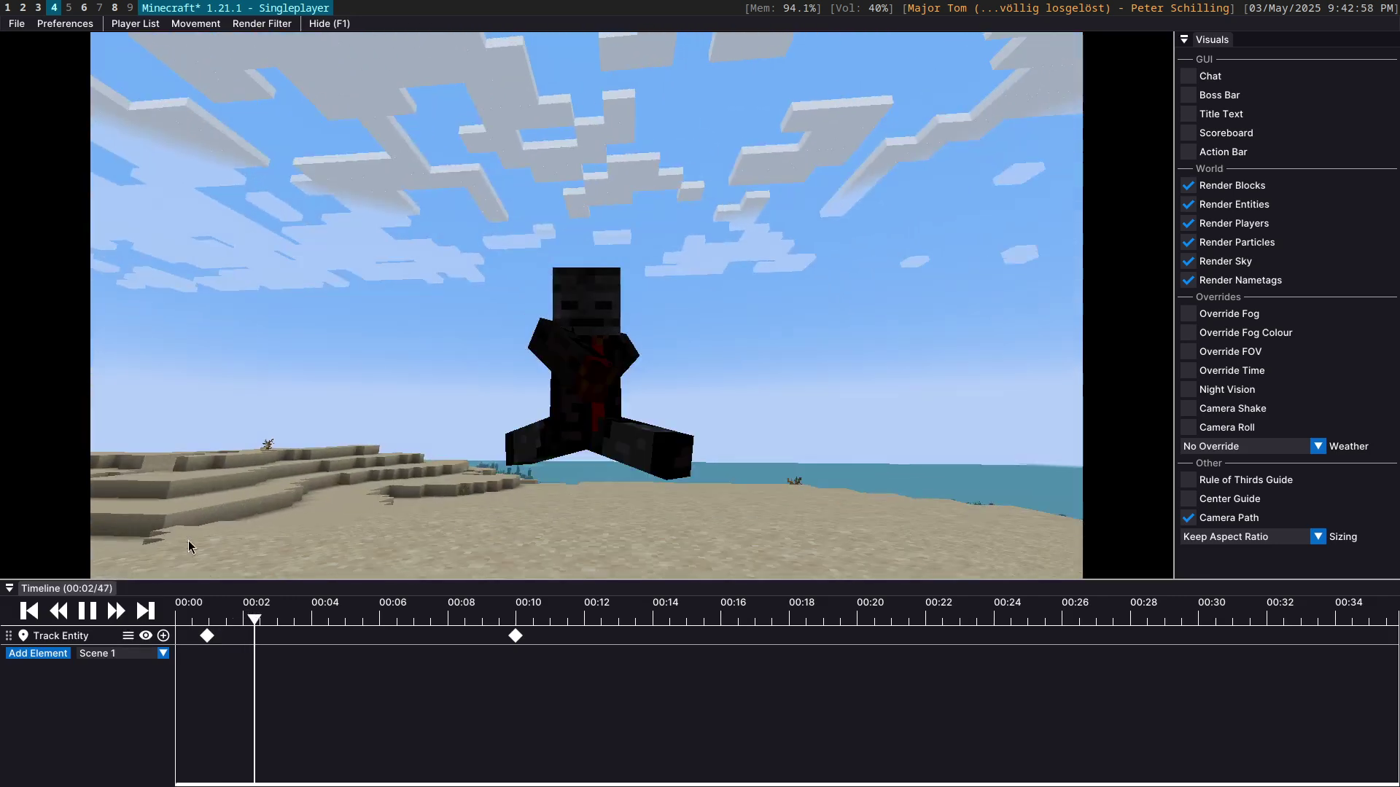
{"action": "key", "text": "space"}
Step: Set the first View Offset value to 0.5 on both Track Entity keyframes to shift the player sideways in the frame
{"action": "left_click", "coordinate": [208, 636]}
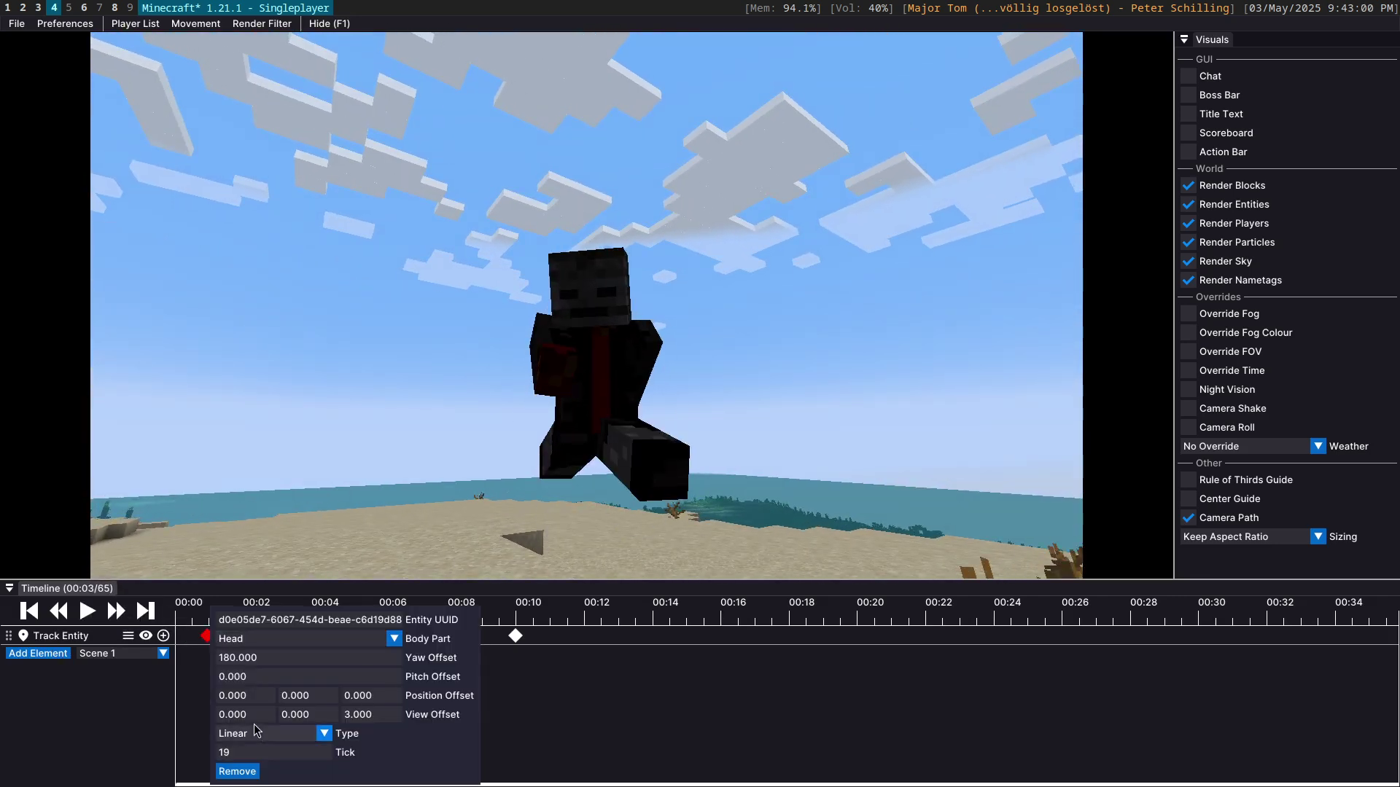
{"action": "double_click", "coordinate": [254, 715]}
{"action": "type", "text": "0.5"}
{"action": "key", "text": "Return"}
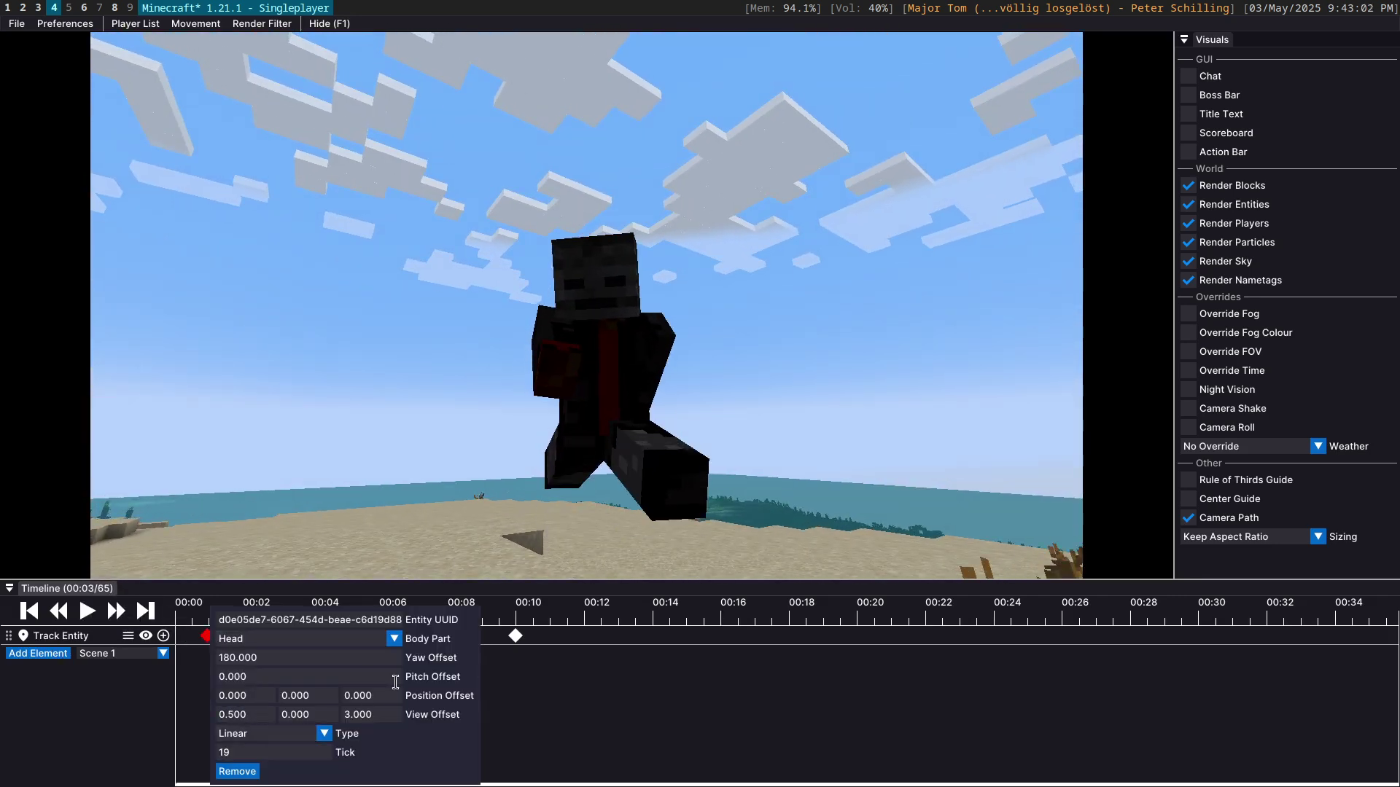
{"action": "right_click", "coordinate": [517, 640]}
{"action": "double_click", "coordinate": [550, 716]}
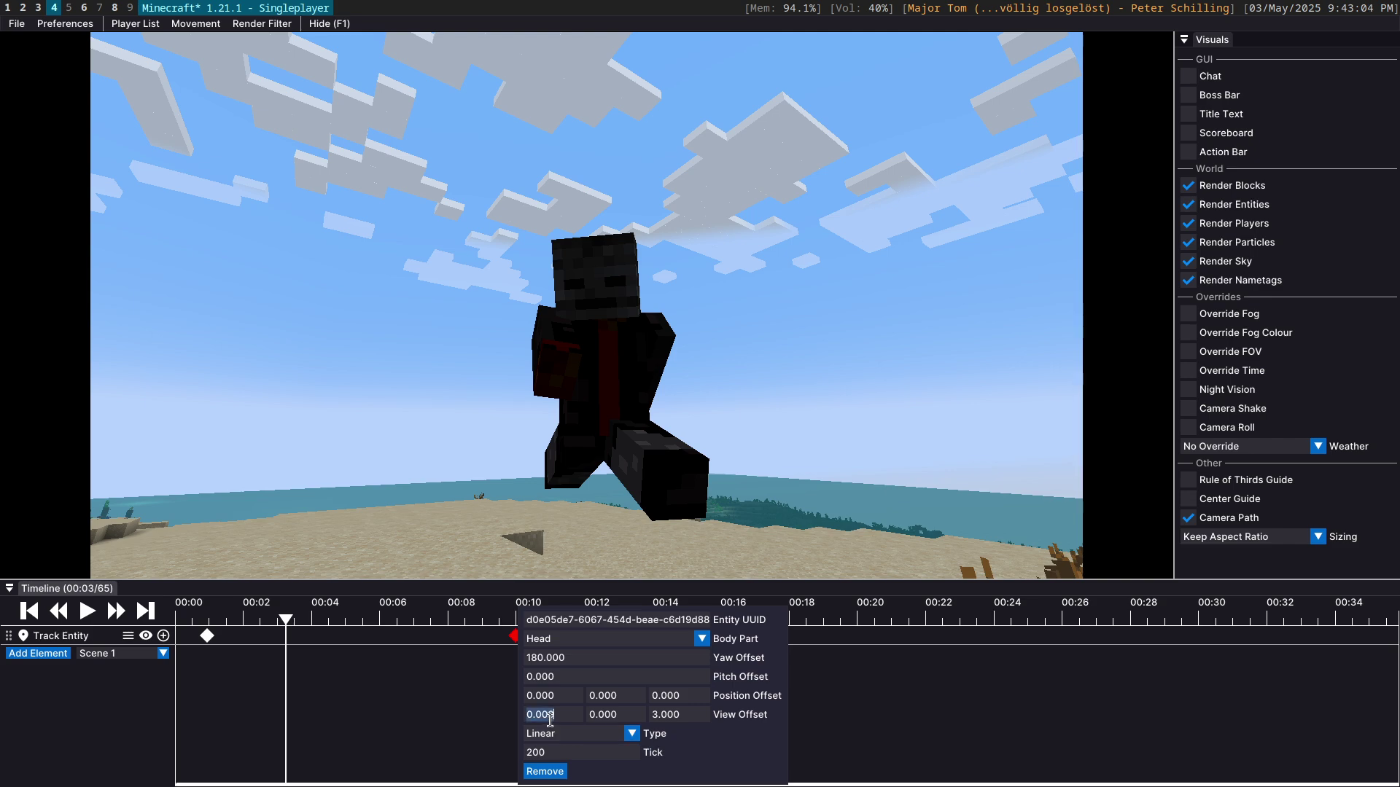
Step: Play the shot from just before the first keyframe to examine the off-centre framing, pausing at about 00:05
{"action": "left_click", "coordinate": [202, 613]}
{"action": "left_click", "coordinate": [201, 613]}
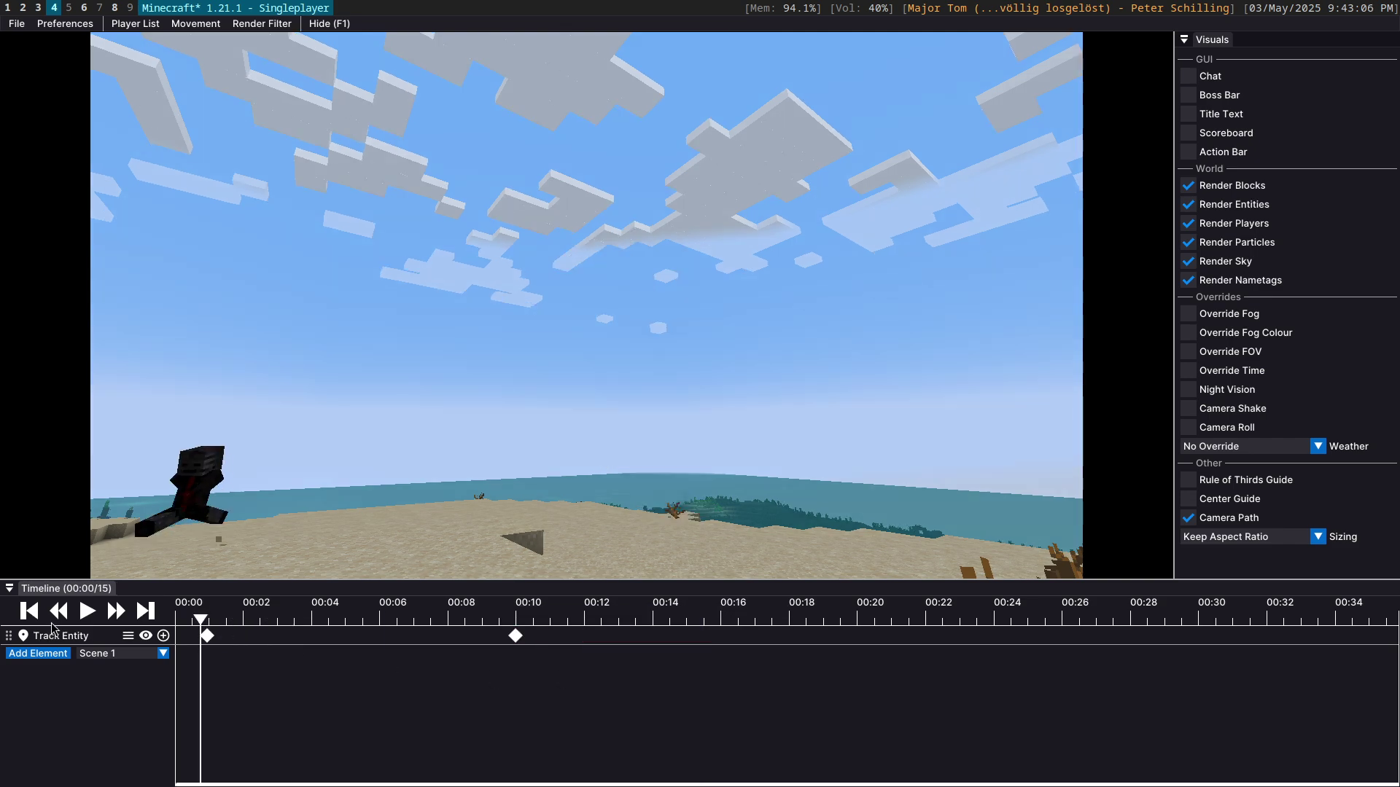
{"action": "left_click", "coordinate": [79, 615]}
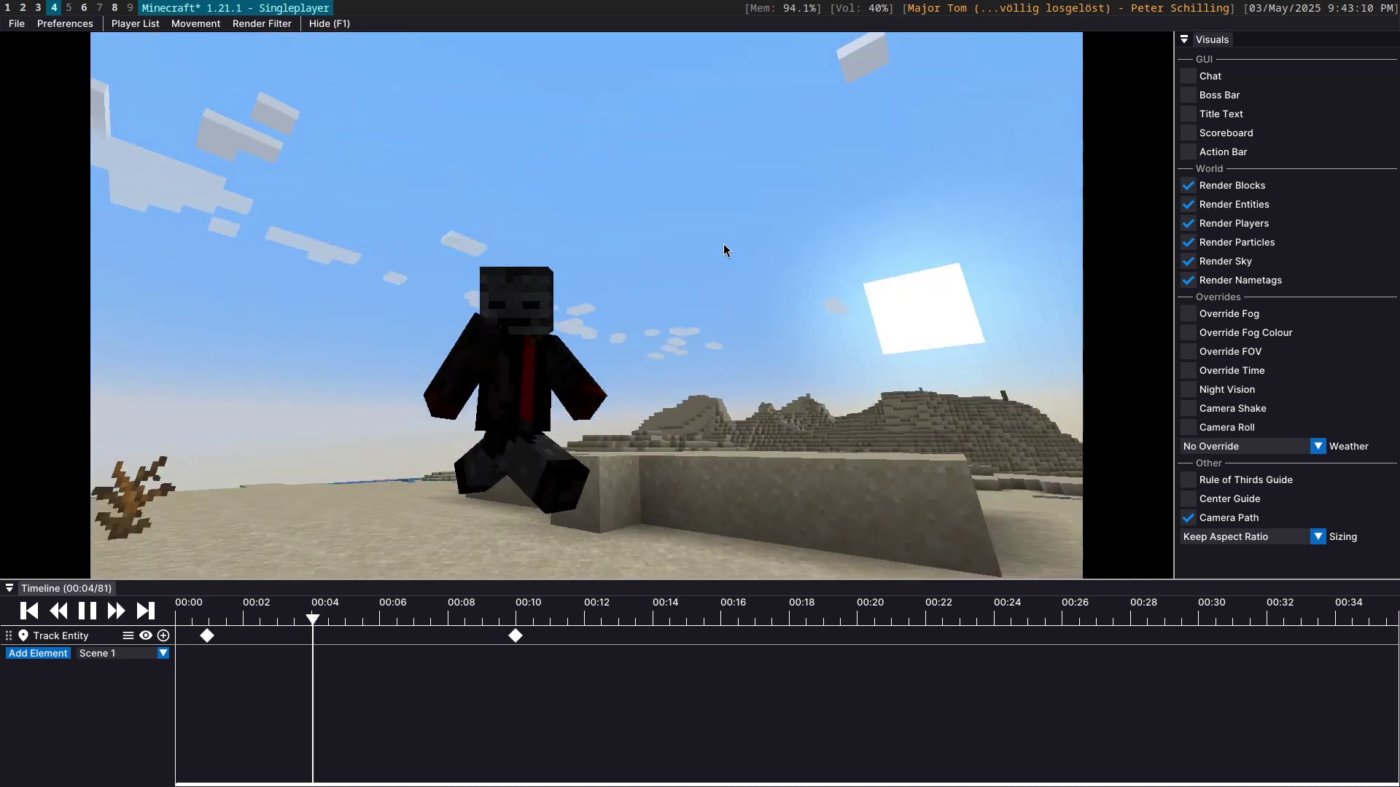
{"action": "left_click", "coordinate": [88, 611]}
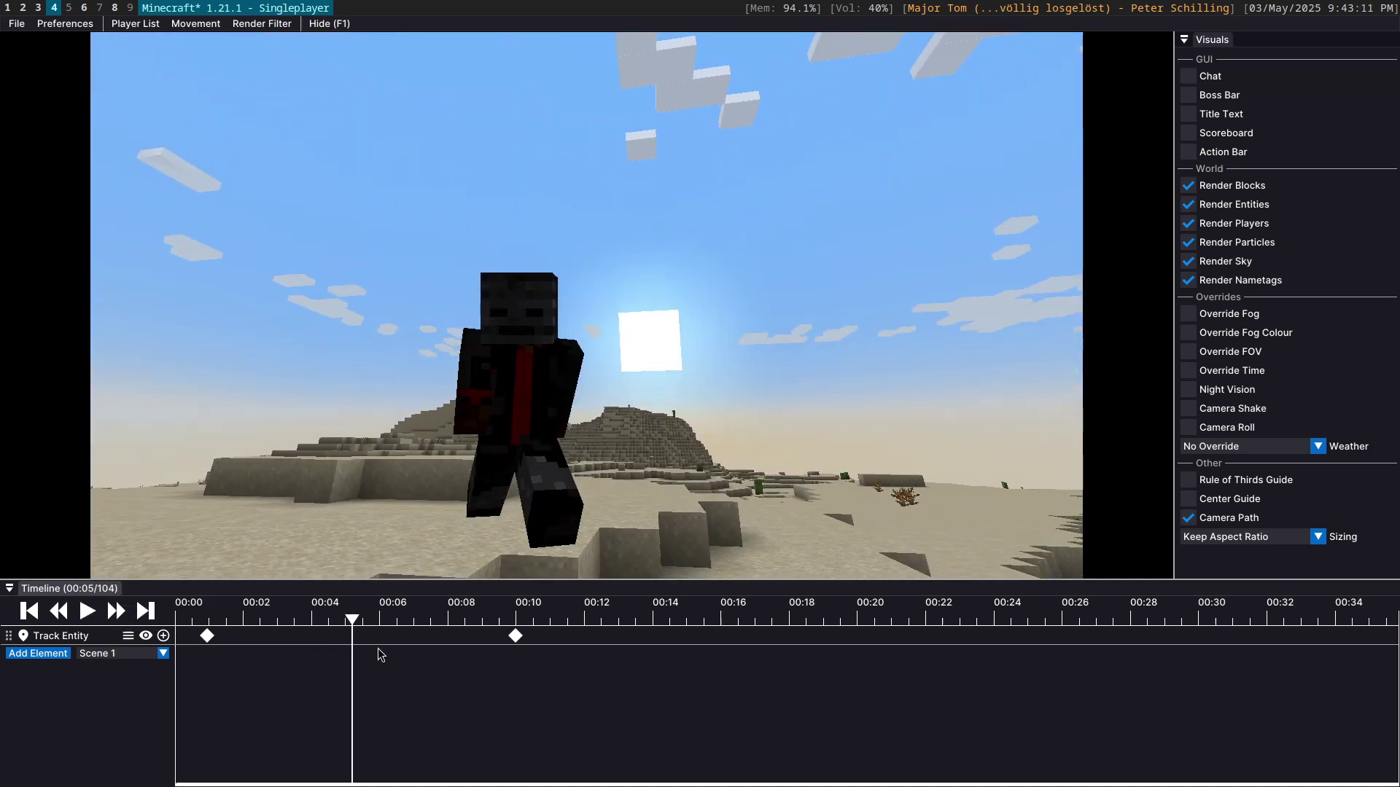
Step: Review the first Track Entity keyframe's settings, close them and view the player with the free camera
{"action": "left_click", "coordinate": [207, 636]}
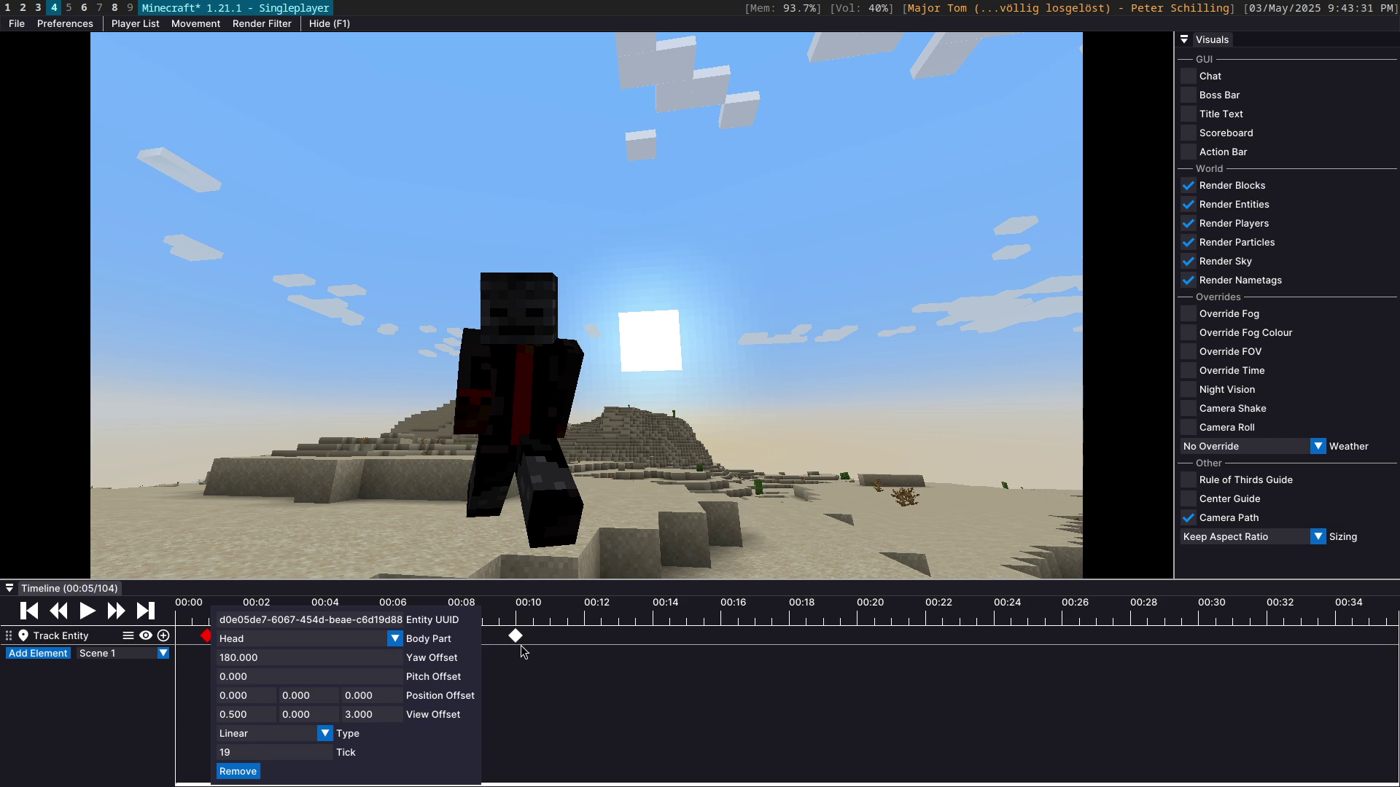
{"action": "left_click", "coordinate": [533, 677]}
{"action": "left_click", "coordinate": [586, 305]}
{"action": "key", "text": "space"}
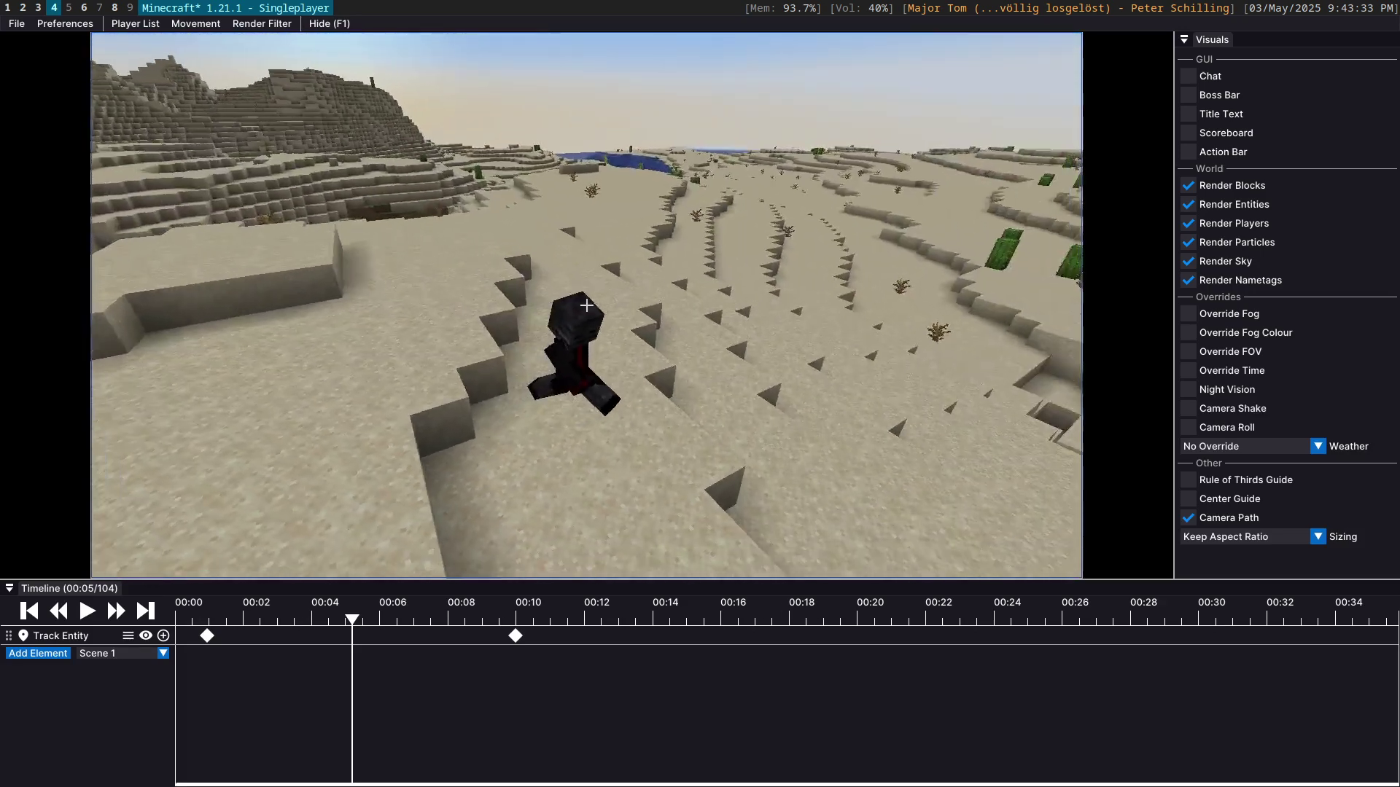